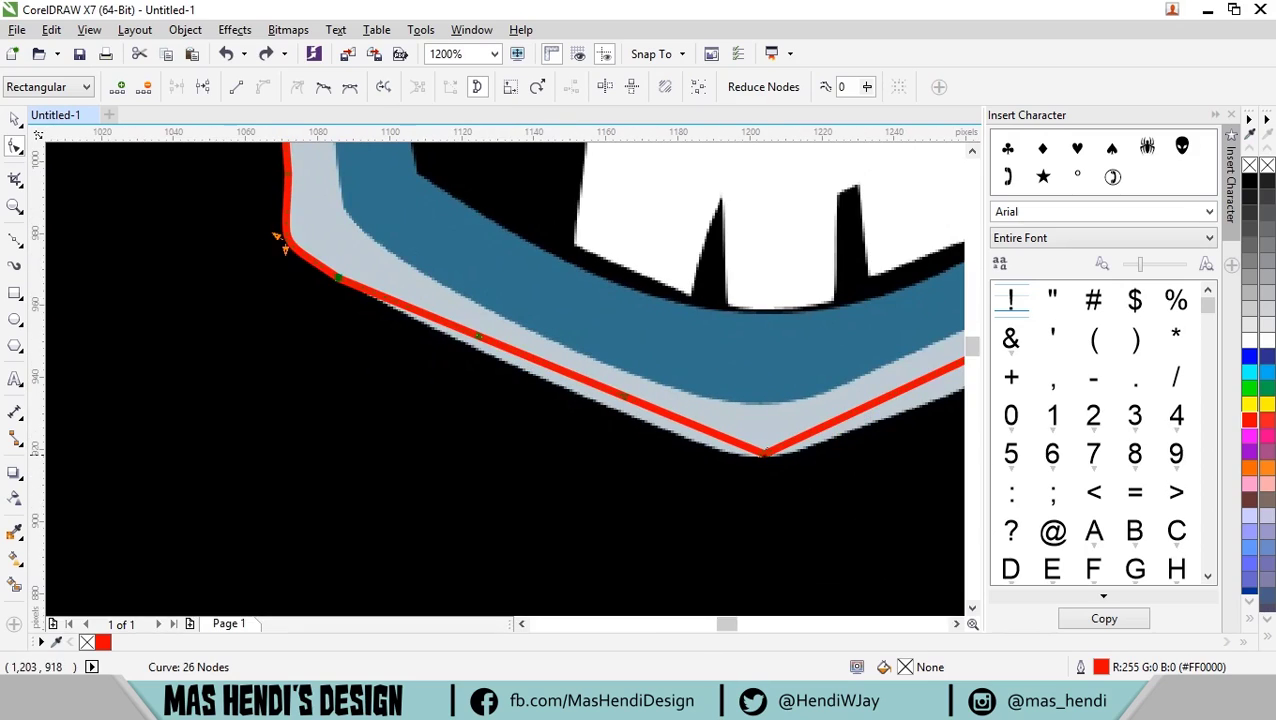
# Bend the red outline's straight segment between the lower-left corner and the bottom tip to follow the grey border's outer edge.
pyautogui.moveTo(626, 403); pyautogui.dragTo(448, 330)
pyautogui.click(237, 88)
pyautogui.hotkey('ctrl', 'z')
pyautogui.moveTo(479, 337); pyautogui.dragTo(564, 376)
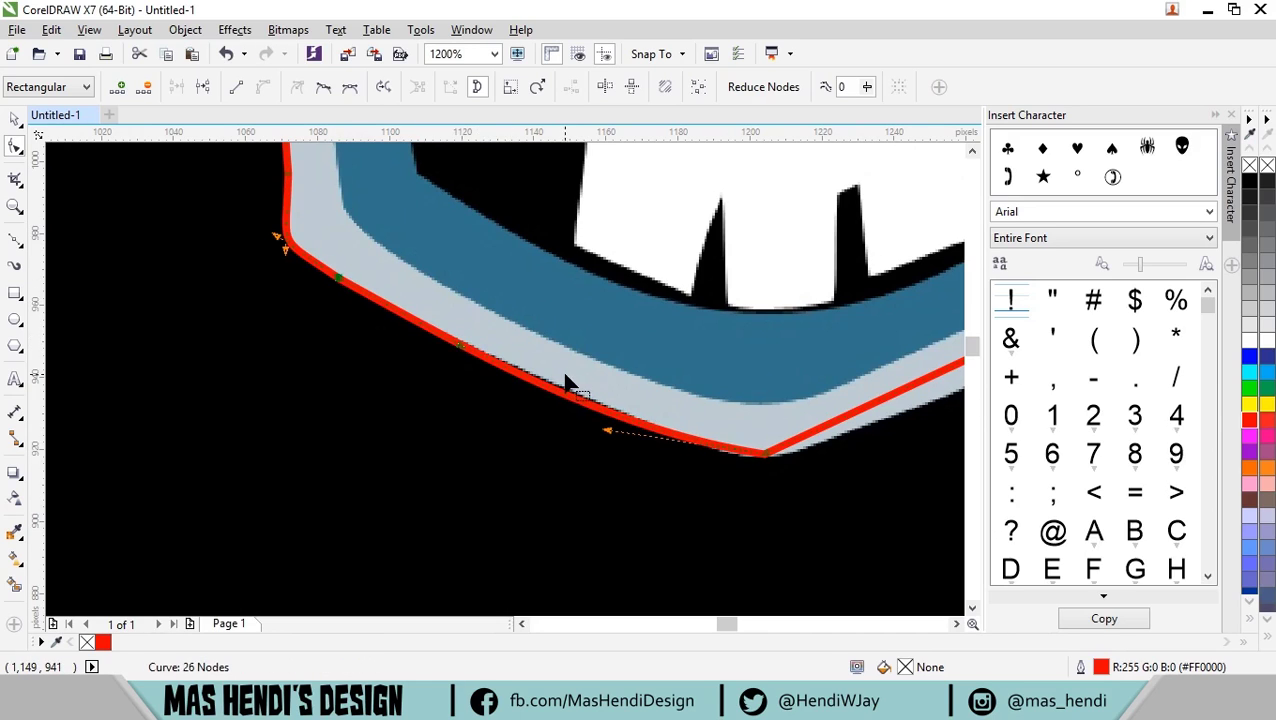
pyautogui.scroll(2, 564, 376)
# Make the bottom tip's node symmetrical and adjust its handles to fit the rounded base of the grey border.
pyautogui.click(348, 88)
pyautogui.scroll(-2, 455, 353)
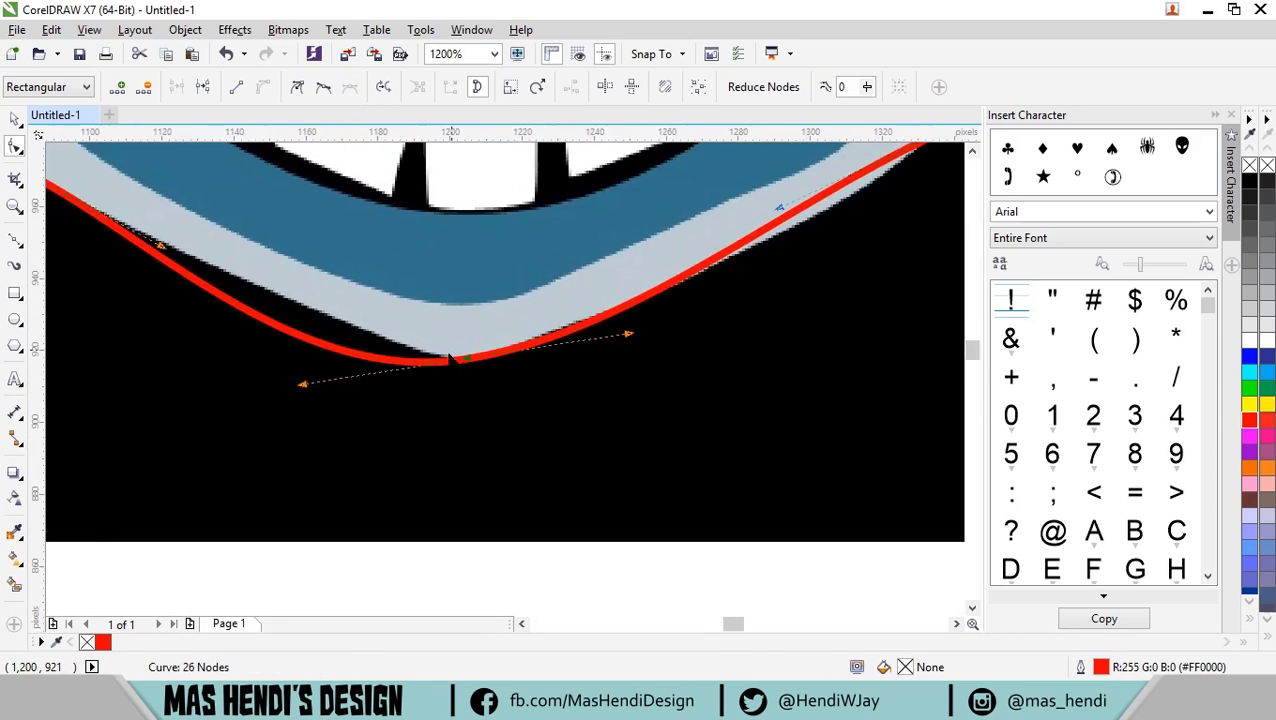
pyautogui.scroll(1, 455, 353)
pyautogui.moveTo(171, 418); pyautogui.dragTo(353, 367)
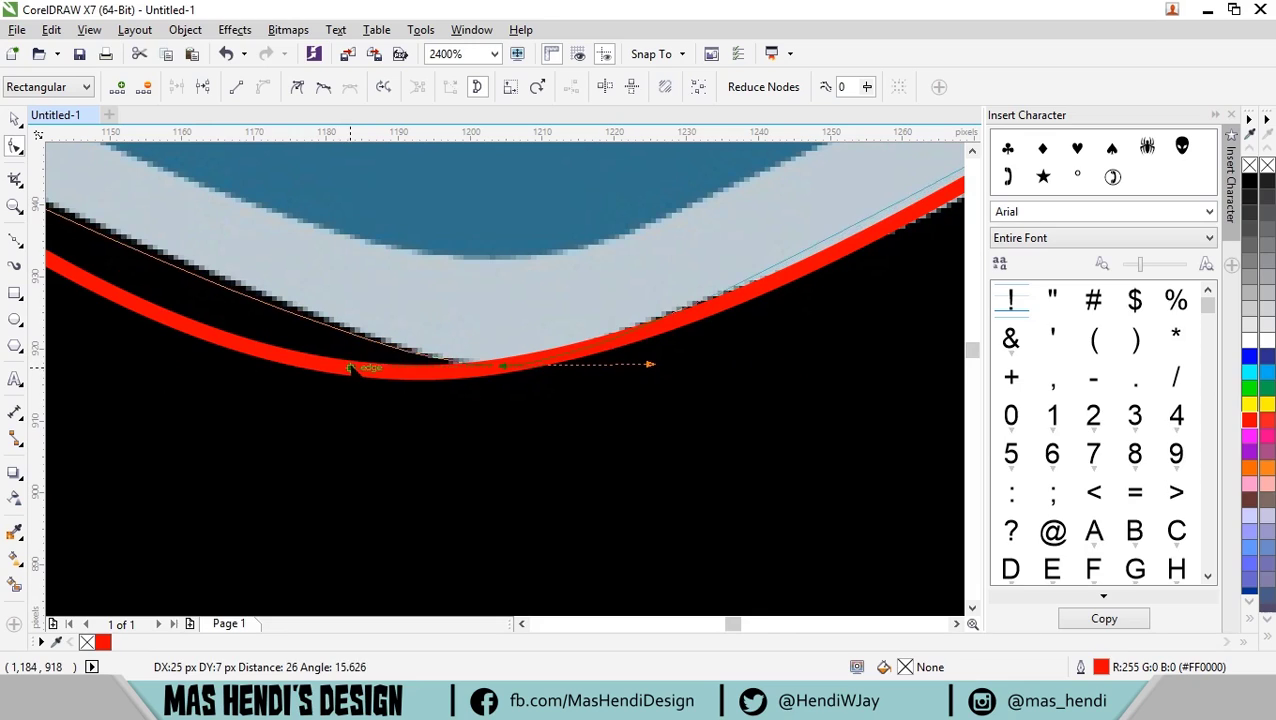
# Bend the outline's lower-right edge along the grey border, adding a node just before the lower-right corner.
pyautogui.scroll(-2, 353, 367)
pyautogui.scroll(2, 448, 338)
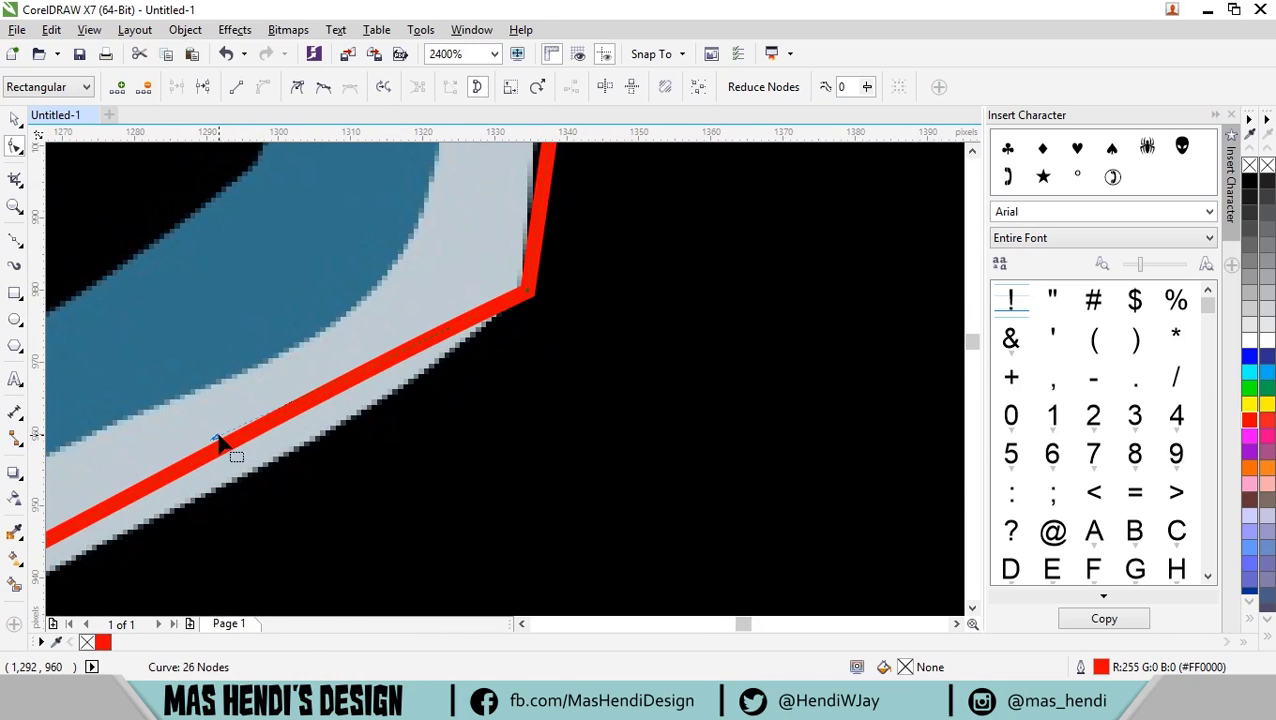
pyautogui.scroll(-1, 220, 445)
pyautogui.scroll(1, 763, 208)
pyautogui.scroll(-1, 763, 208)
pyautogui.moveTo(640, 265); pyautogui.dragTo(712, 268)
pyautogui.scroll(1, 807, 190)
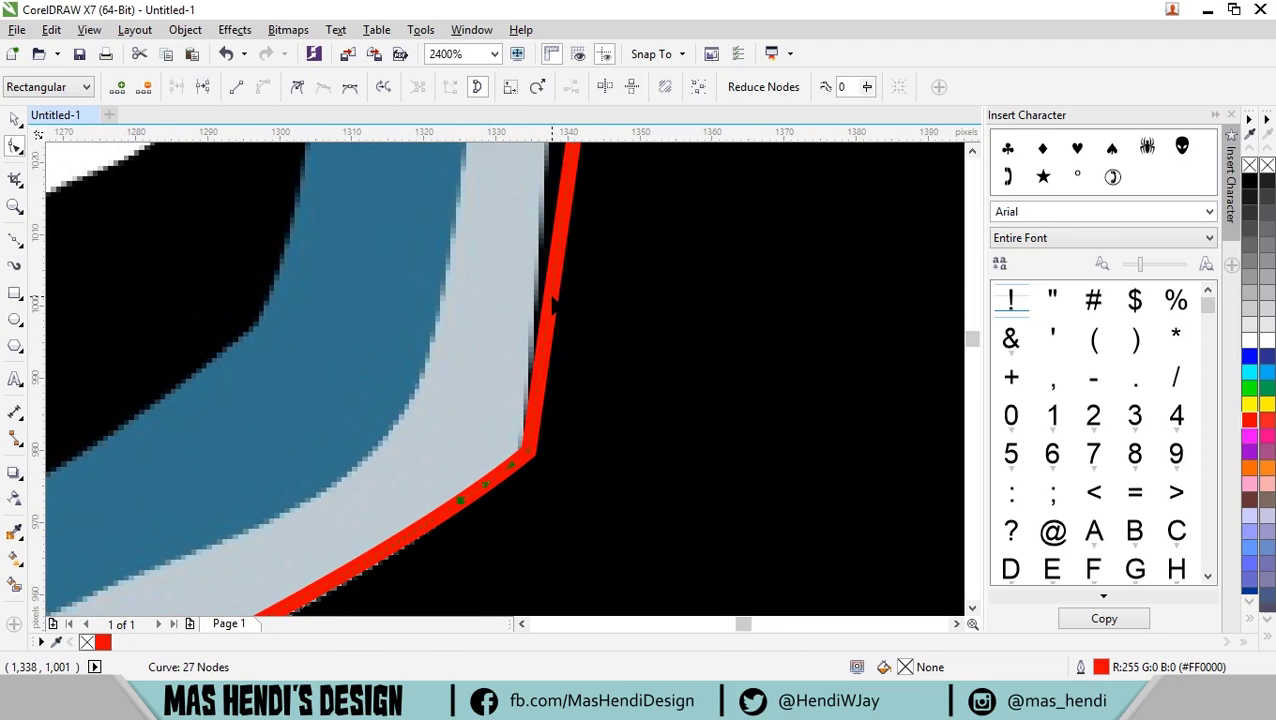
# Round the outline's lower-right corner by deleting its corner node and bending the curve into the right side.
pyautogui.press('Delete')
pyautogui.moveTo(555, 313); pyautogui.dragTo(546, 431)
pyautogui.scroll(-1, 555, 598)
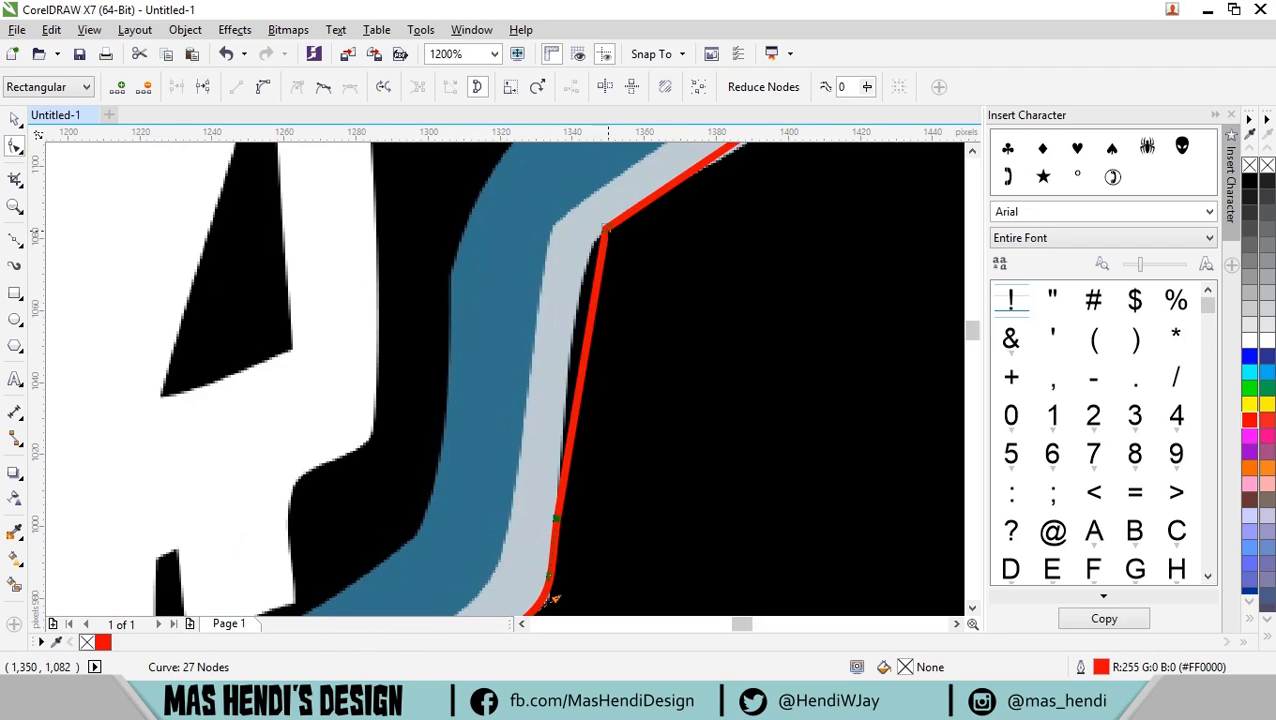
# Curve the outline's right side segment inward up to the inner corner below the rightmost flame.
pyautogui.scroll(1, 610, 245)
pyautogui.scroll(-2, 600, 368)
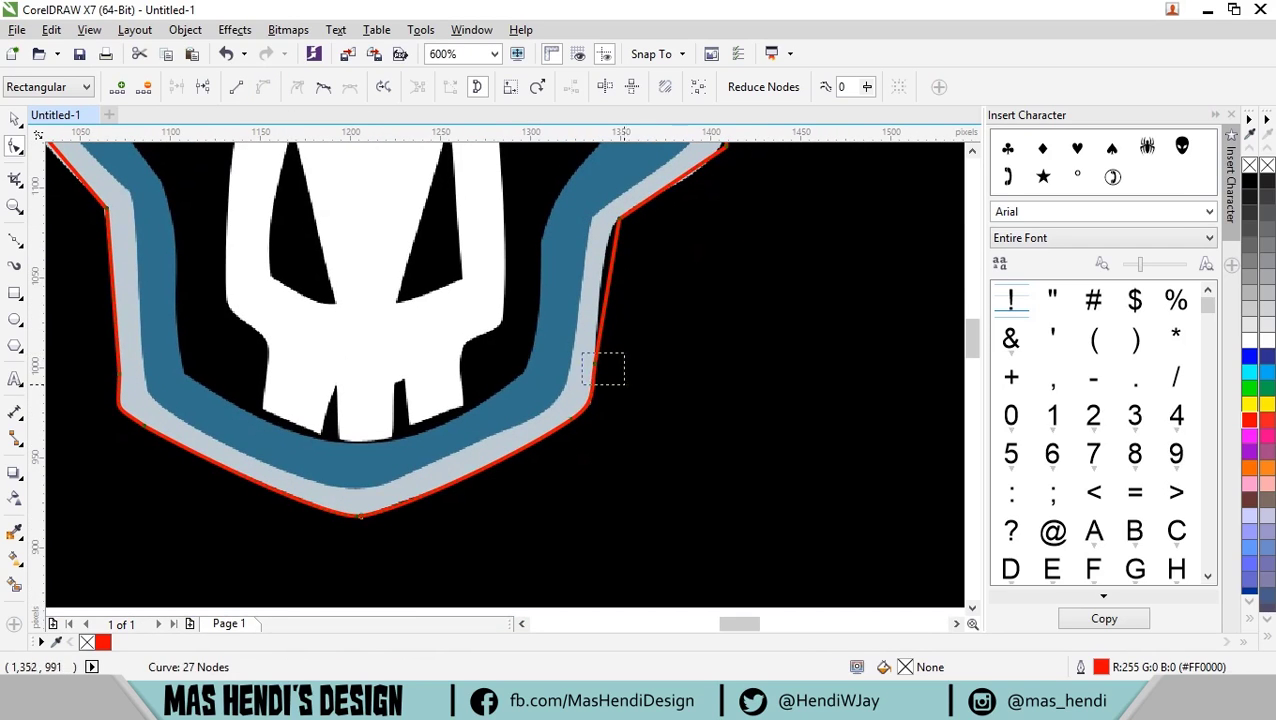
pyautogui.scroll(2, 590, 260)
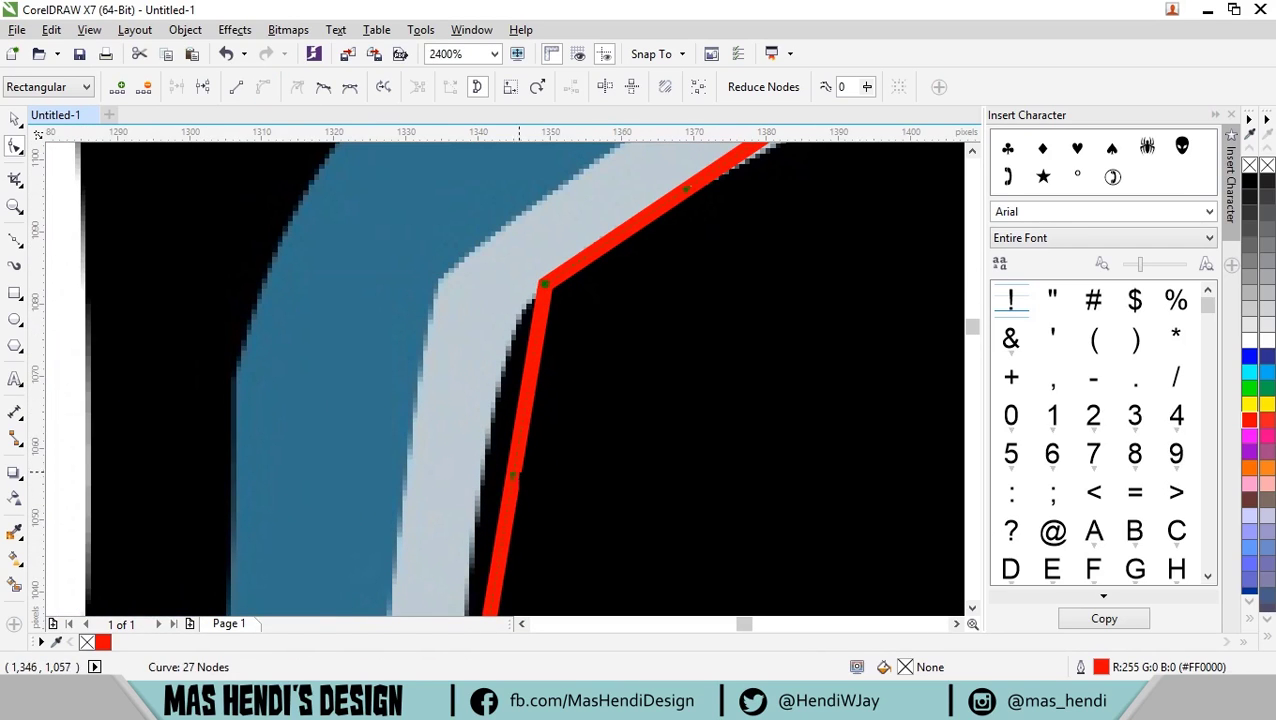
pyautogui.scroll(-2, 470, 336)
pyautogui.scroll(2, 556, 358)
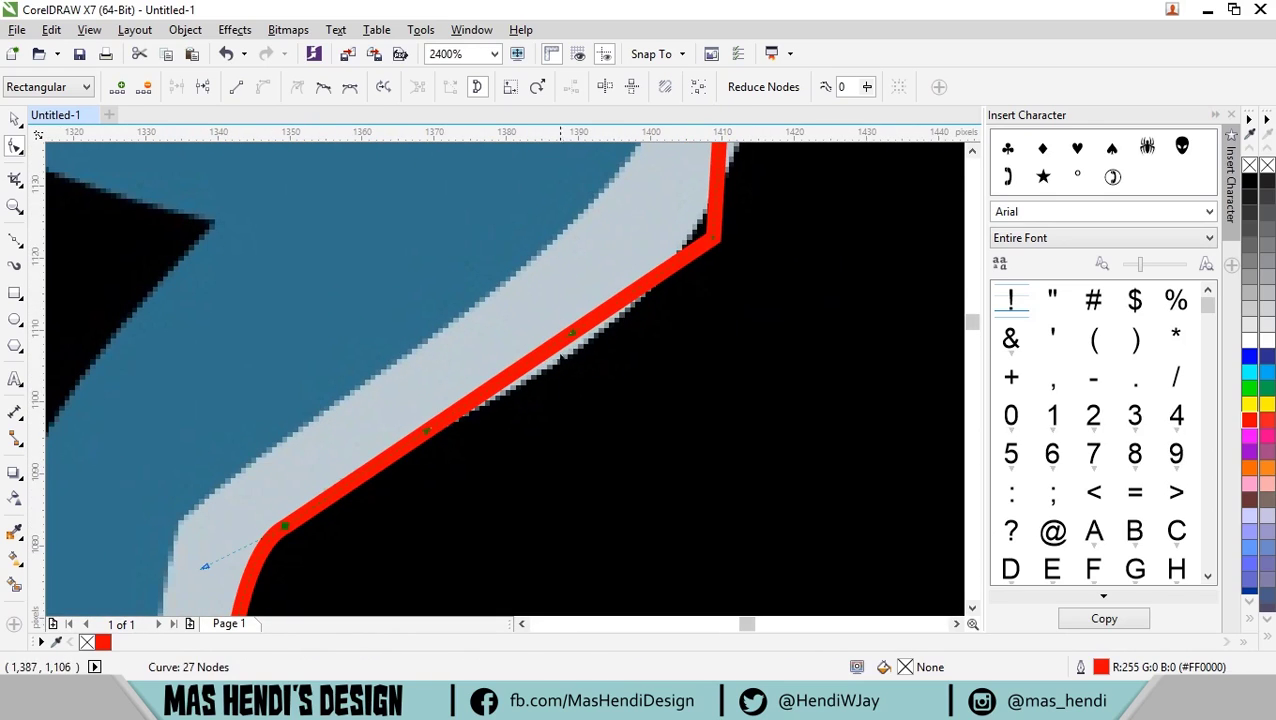
# Round the corner at the base of the rightmost flame by deleting its node and adjusting the curve handles.
pyautogui.scroll(-1, 708, 235)
pyautogui.doubleClick(708, 235)
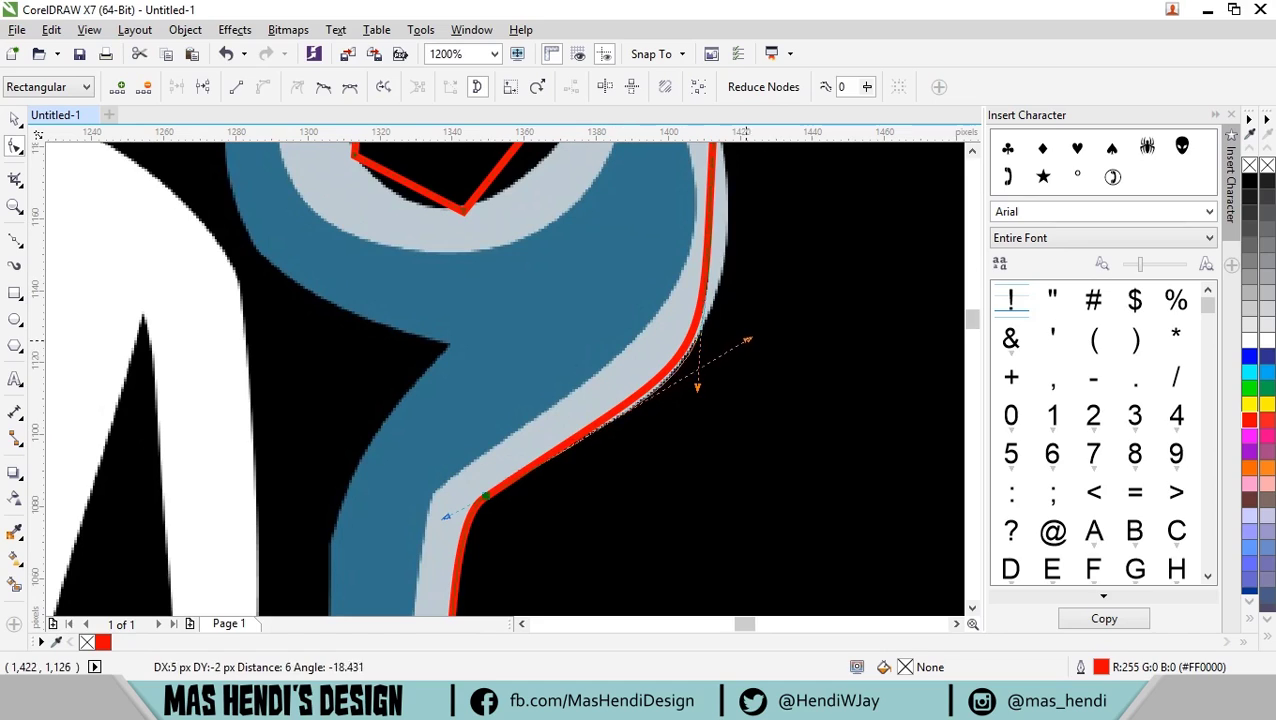
pyautogui.scroll(-1, 729, 407)
pyautogui.scroll(1, 726, 470)
pyautogui.moveTo(694, 240); pyautogui.dragTo(712, 283)
pyautogui.doubleClick(690, 242)
# Shape the rightmost flame's outer edge into a smooth curve up to its tip by adjusting nodes and handles.
pyautogui.scroll(-1, 720, 420)
pyautogui.scroll(1, 760, 410)
pyautogui.press('Escape')
pyautogui.moveTo(763, 288); pyautogui.dragTo(800, 292)
pyautogui.doubleClick(786, 372)
pyautogui.moveTo(665, 485); pyautogui.dragTo(780, 432)
pyautogui.scroll(1, 751, 166)
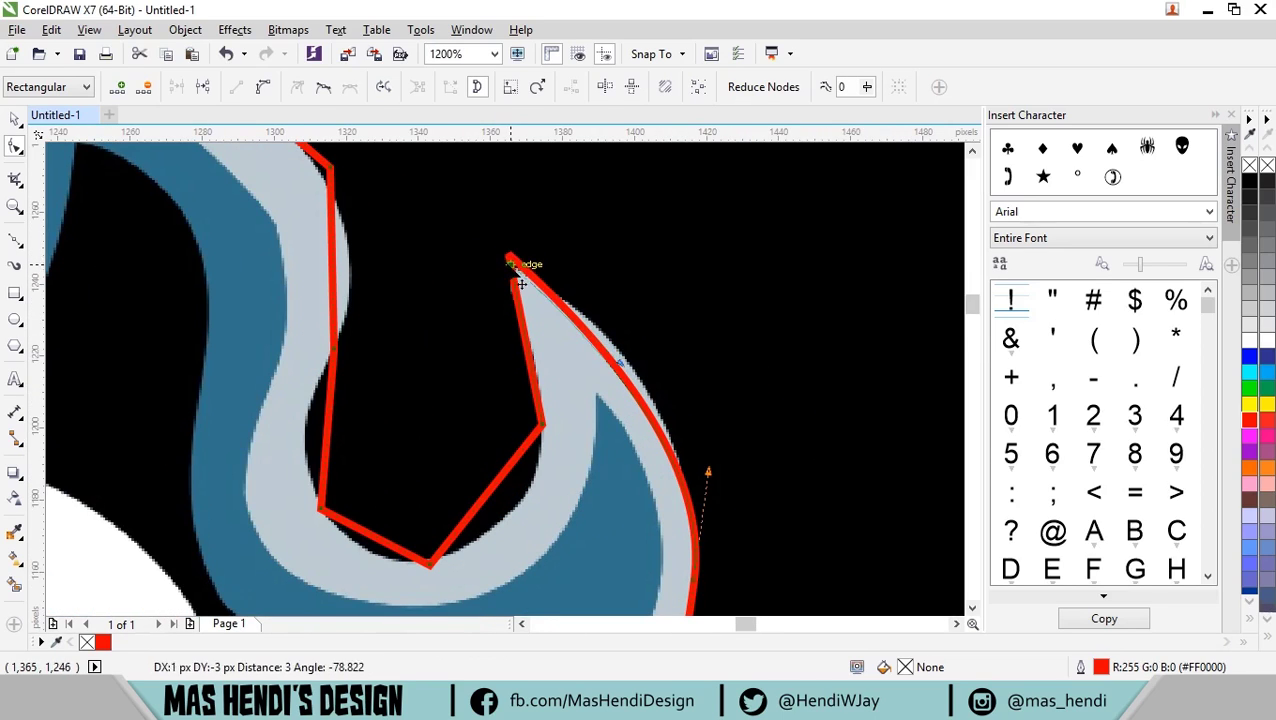
pyautogui.moveTo(708, 469); pyautogui.dragTo(709, 412)
pyautogui.moveTo(617, 352); pyautogui.dragTo(622, 336)
# Delete the extra nodes on the rightmost flame's inner edge and notch, and bend the remaining segment along the grey border.
pyautogui.press('Delete')
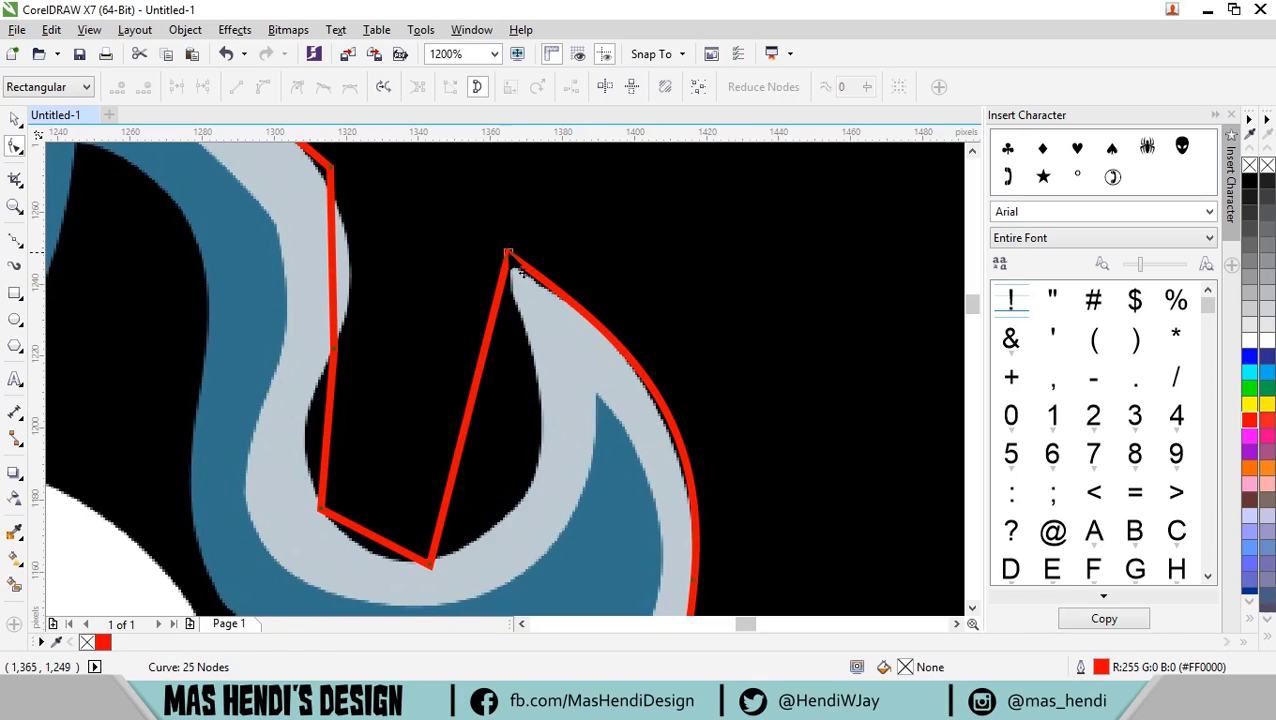
pyautogui.moveTo(482, 357); pyautogui.dragTo(553, 455)
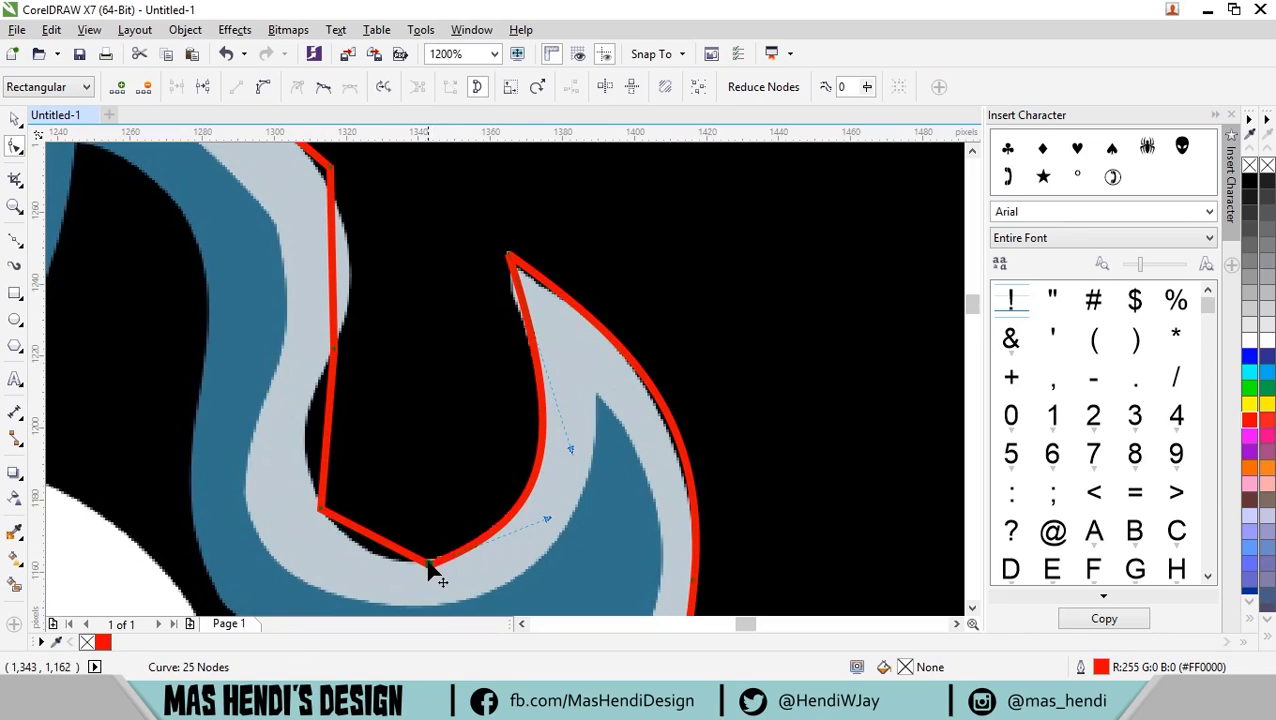
pyautogui.click(263, 88)
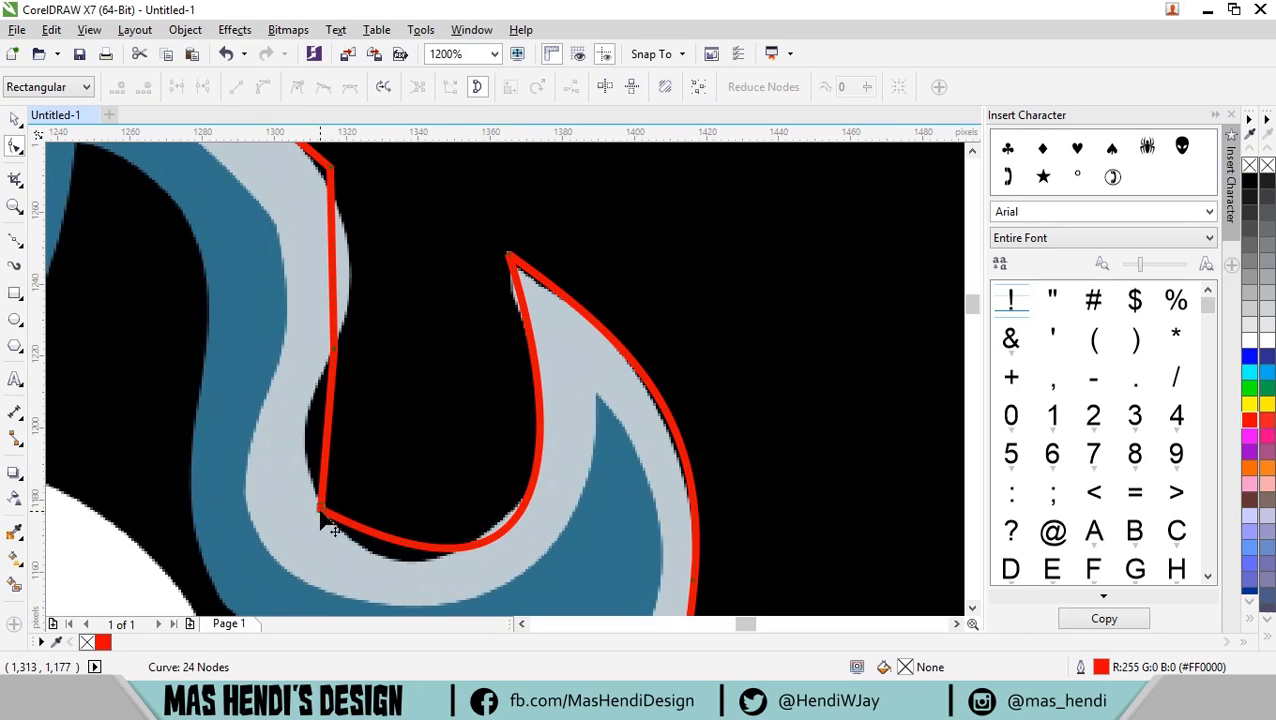
pyautogui.click(333, 530)
# Add a node on the right side of the notch beside the rightmost flame and shape the curve around it.
pyautogui.scroll(-2, 536, 368)
pyautogui.moveTo(536, 368); pyautogui.dragTo(456, 502)
pyautogui.moveTo(577, 290); pyautogui.dragTo(593, 288)
pyautogui.moveTo(527, 344); pyautogui.dragTo(544, 339)
# Move the rightmost flame's tip node onto the artwork and round the notch's left side by deleting its corner node.
pyautogui.scroll(1, 544, 339)
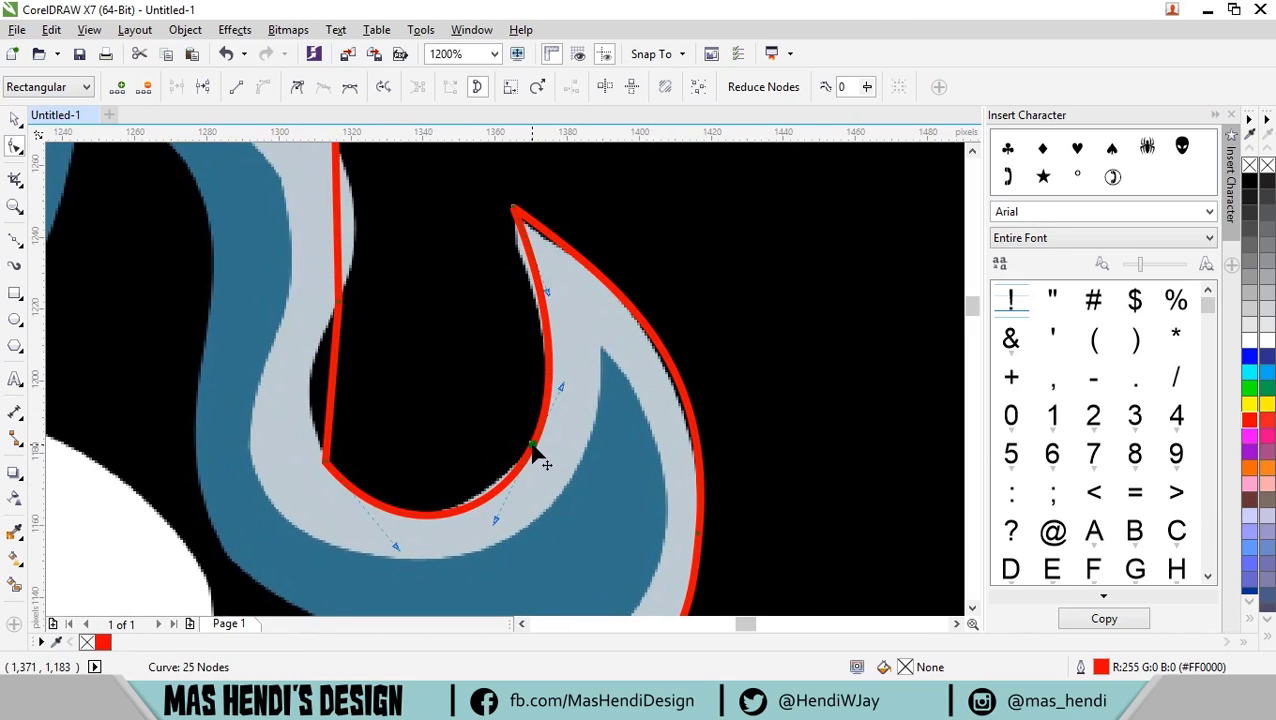
pyautogui.moveTo(512, 207); pyautogui.dragTo(511, 217)
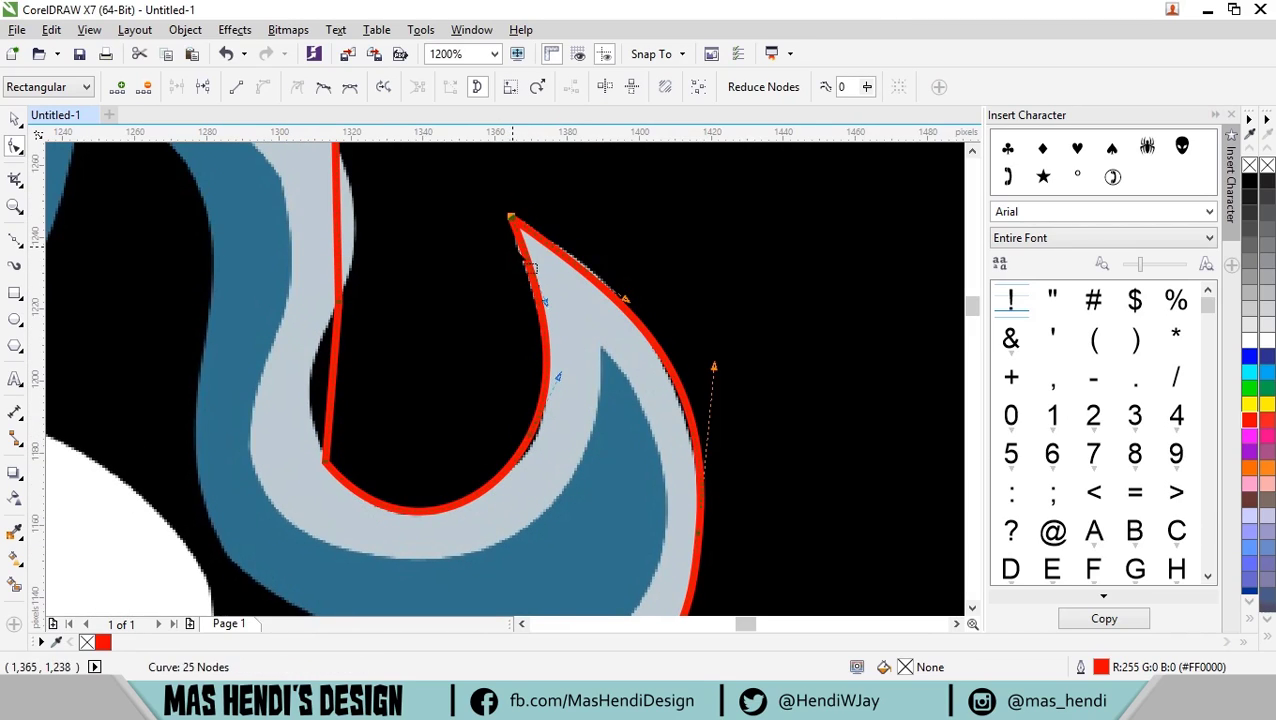
pyautogui.doubleClick(325, 463)
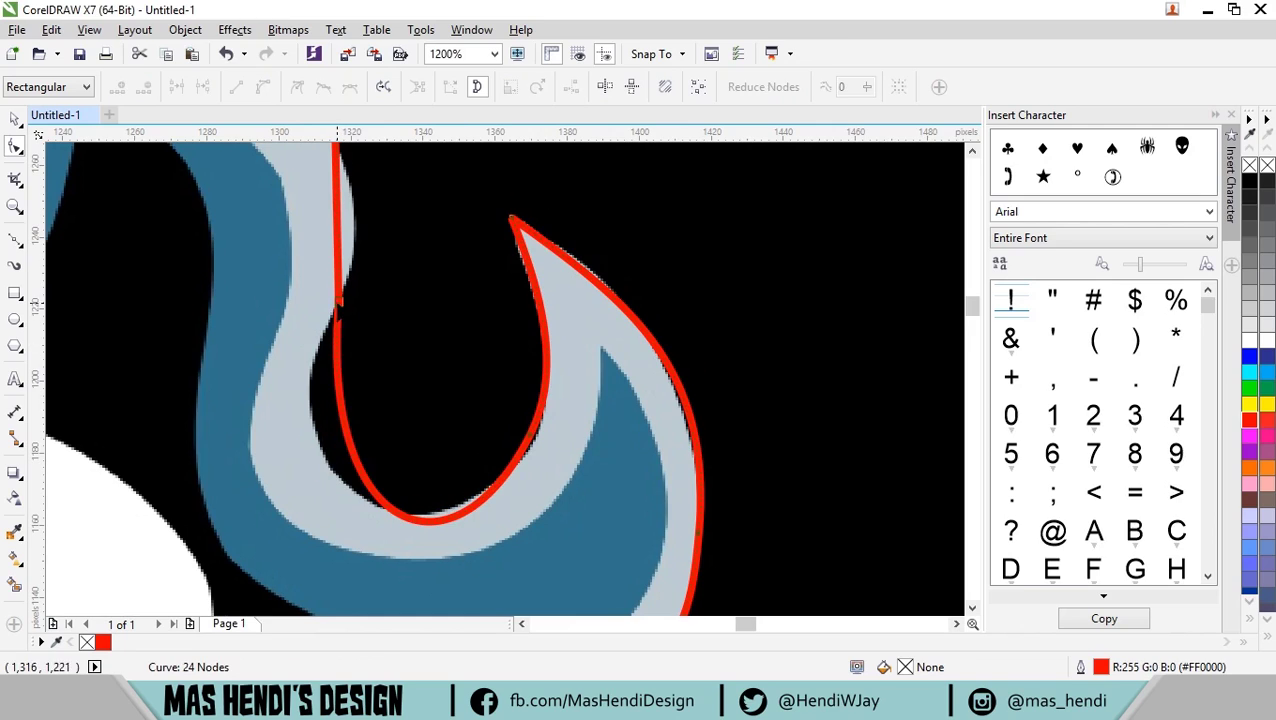
pyautogui.moveTo(313, 535); pyautogui.dragTo(229, 473)
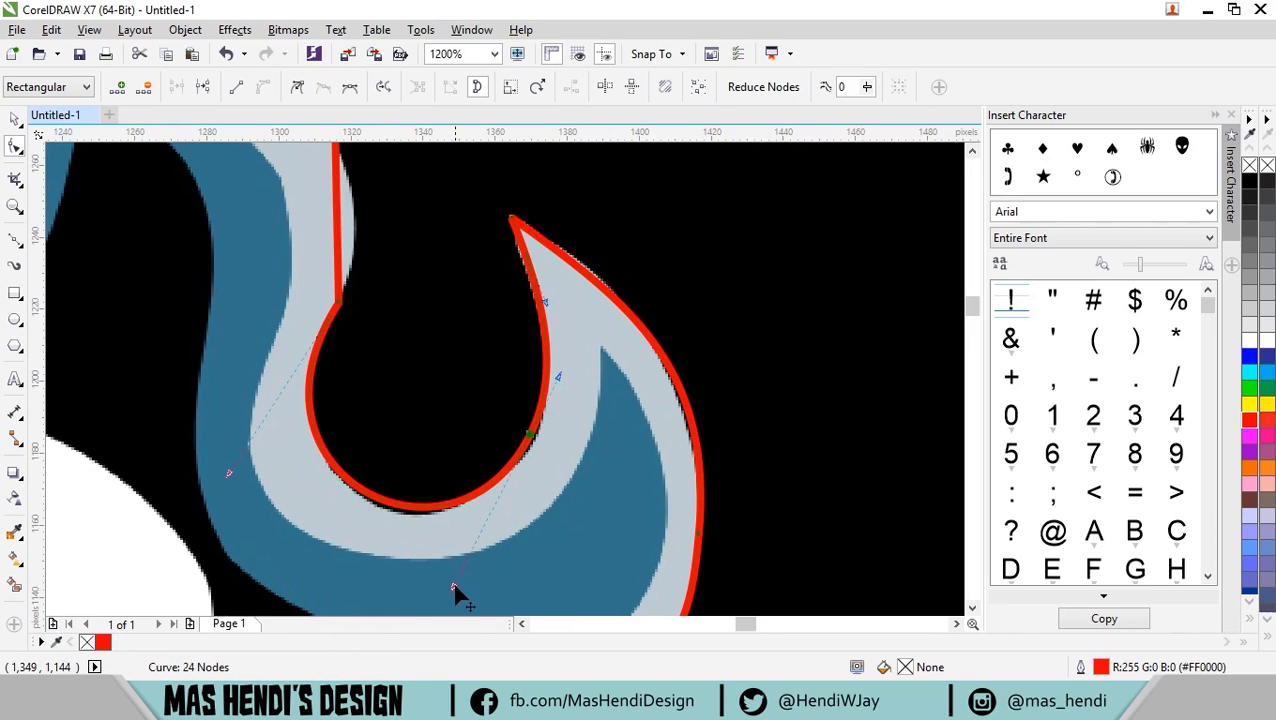
# Delete the extra corner node on the central flame's right shoulder and bend the segment outward along the grey border.
pyautogui.scroll(1, 547, 427)
pyautogui.scroll(-1, 547, 427)
pyautogui.moveTo(329, 221); pyautogui.dragTo(485, 435)
pyautogui.moveTo(492, 280); pyautogui.dragTo(491, 461)
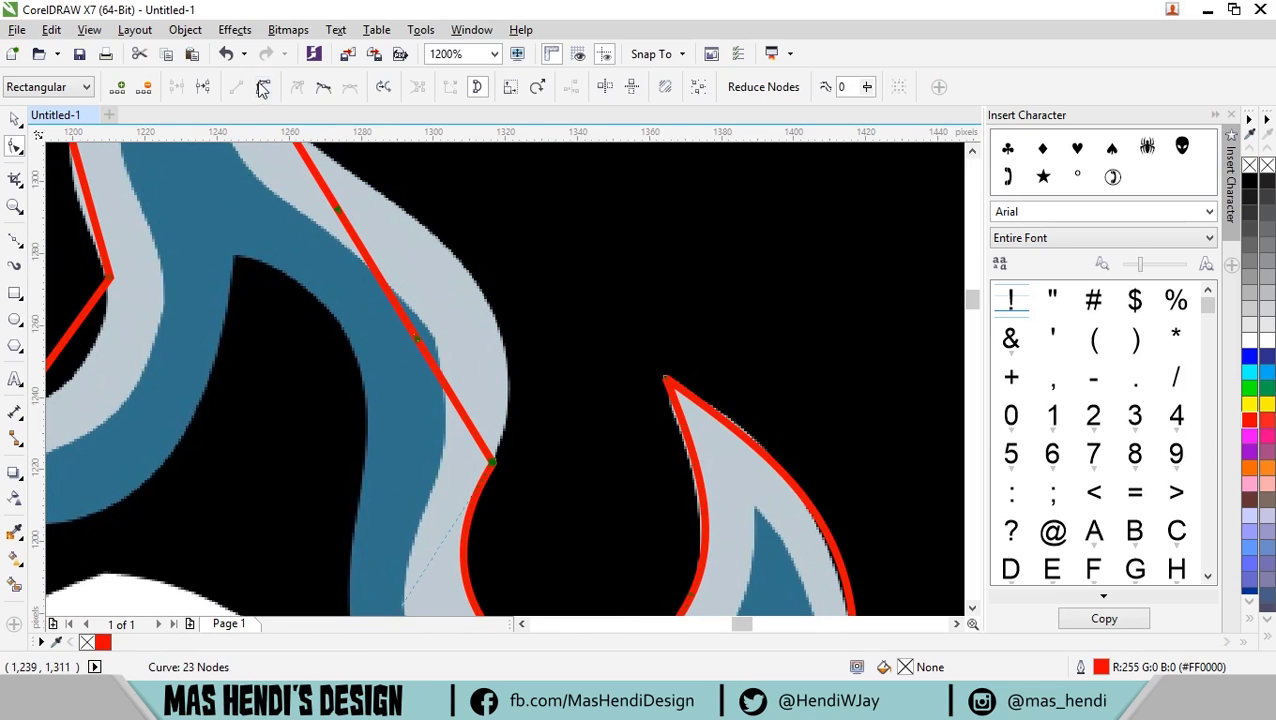
pyautogui.moveTo(413, 345); pyautogui.dragTo(440, 201)
# Curve both edges of the central flame's tip, bending the right edge inward and the top-left edge outward.
pyautogui.moveTo(572, 245)
pyautogui.mouseDown()
pyautogui.moveTo(652, 510)
pyautogui.moveTo(819, 578)
pyautogui.mouseUp()
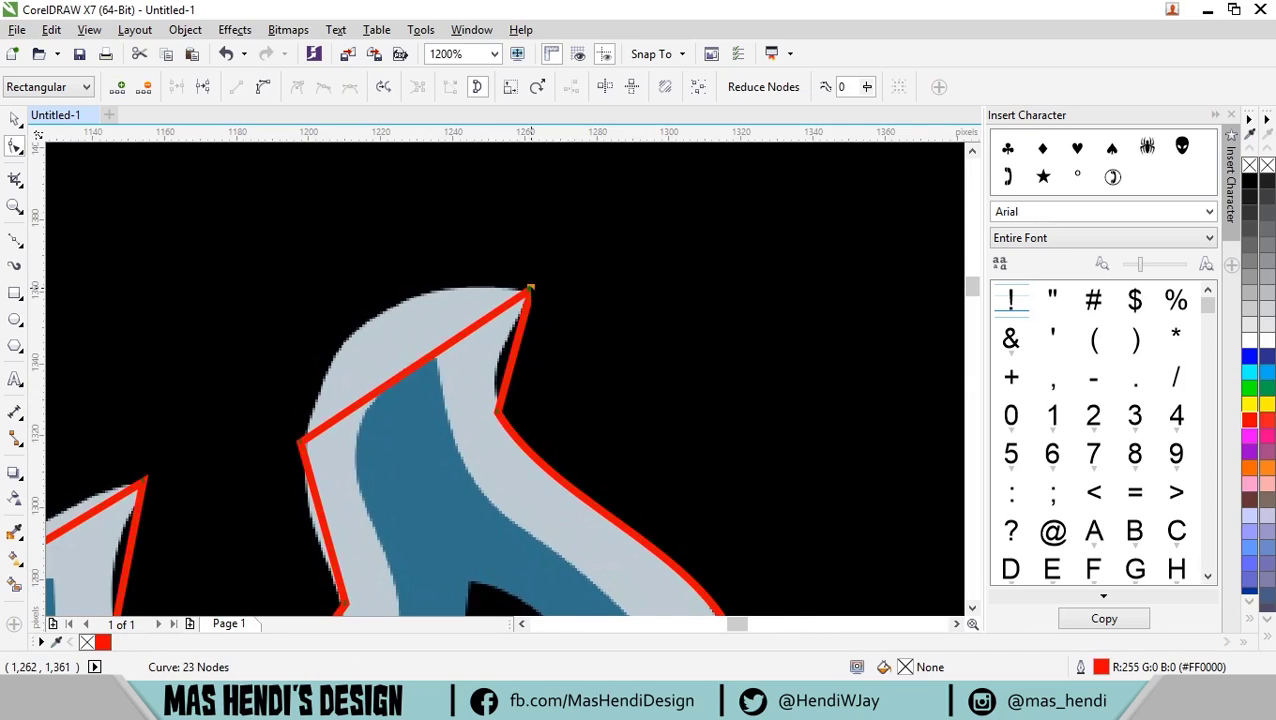
pyautogui.scroll(1, 487, 318)
pyautogui.moveTo(523, 405); pyautogui.dragTo(455, 387)
pyautogui.moveTo(499, 297); pyautogui.dragTo(339, 204)
pyautogui.moveTo(262, 455); pyautogui.dragTo(140, 295)
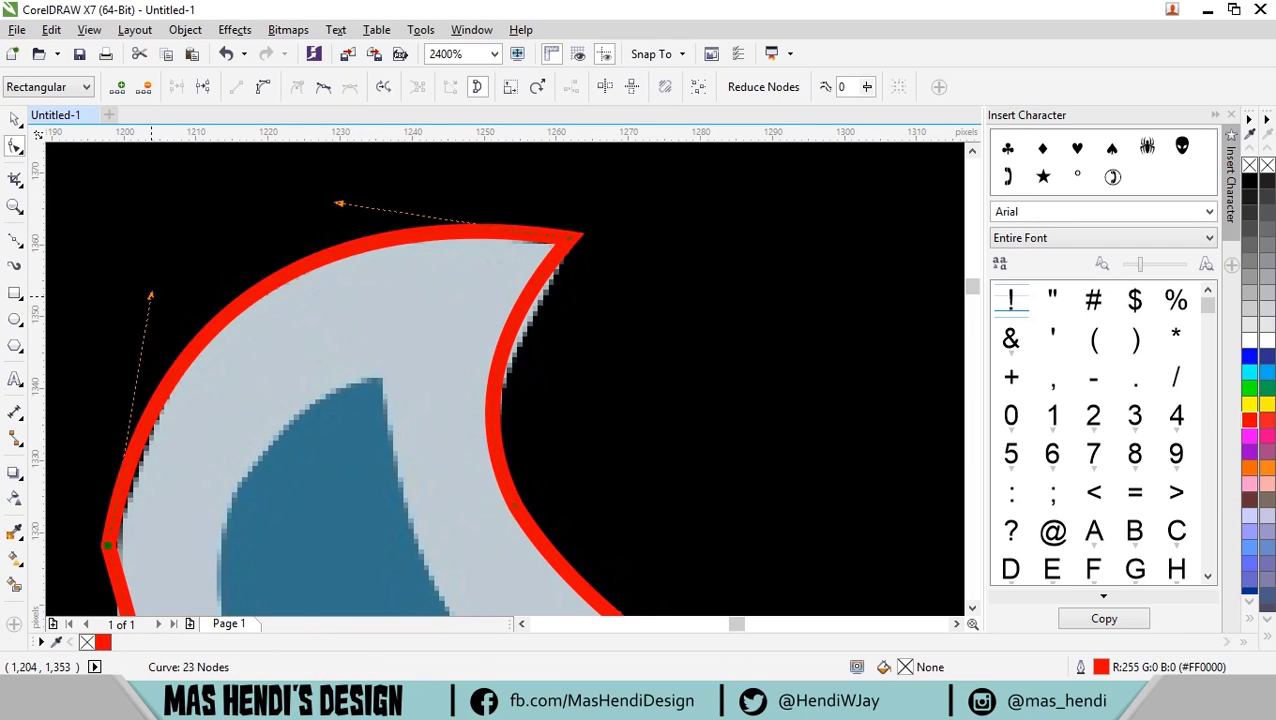
# Delete the corner node on the central flame's left edge and smooth the curve running down from its tip.
pyautogui.scroll(-1, 515, 291)
pyautogui.doubleClick(441, 350)
pyautogui.moveTo(455, 385); pyautogui.dragTo(442, 380)
pyautogui.scroll(1, 442, 380)
pyautogui.scroll(-3, 443, 505)
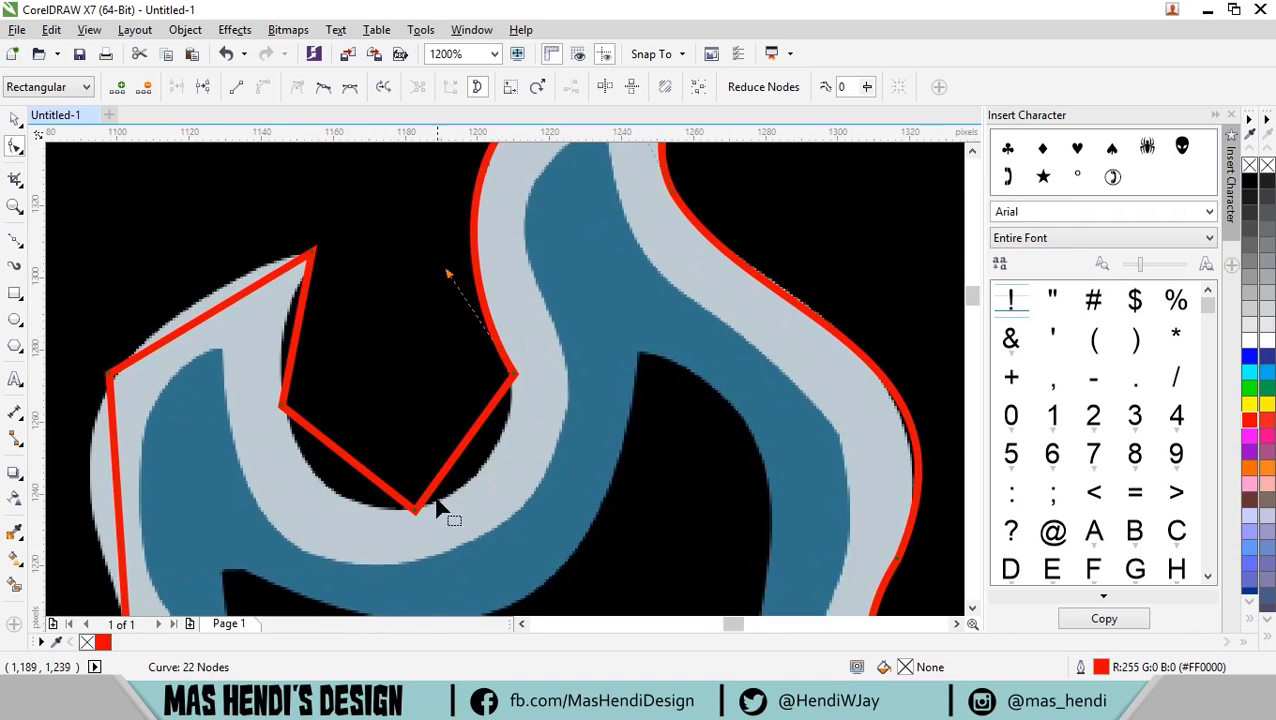
# Bend the right side of the notch left of the central flame, keeping the node where the notch begins.
pyautogui.moveTo(464, 442); pyautogui.dragTo(530, 405)
pyautogui.doubleClick(513, 376)
pyautogui.click(227, 55)
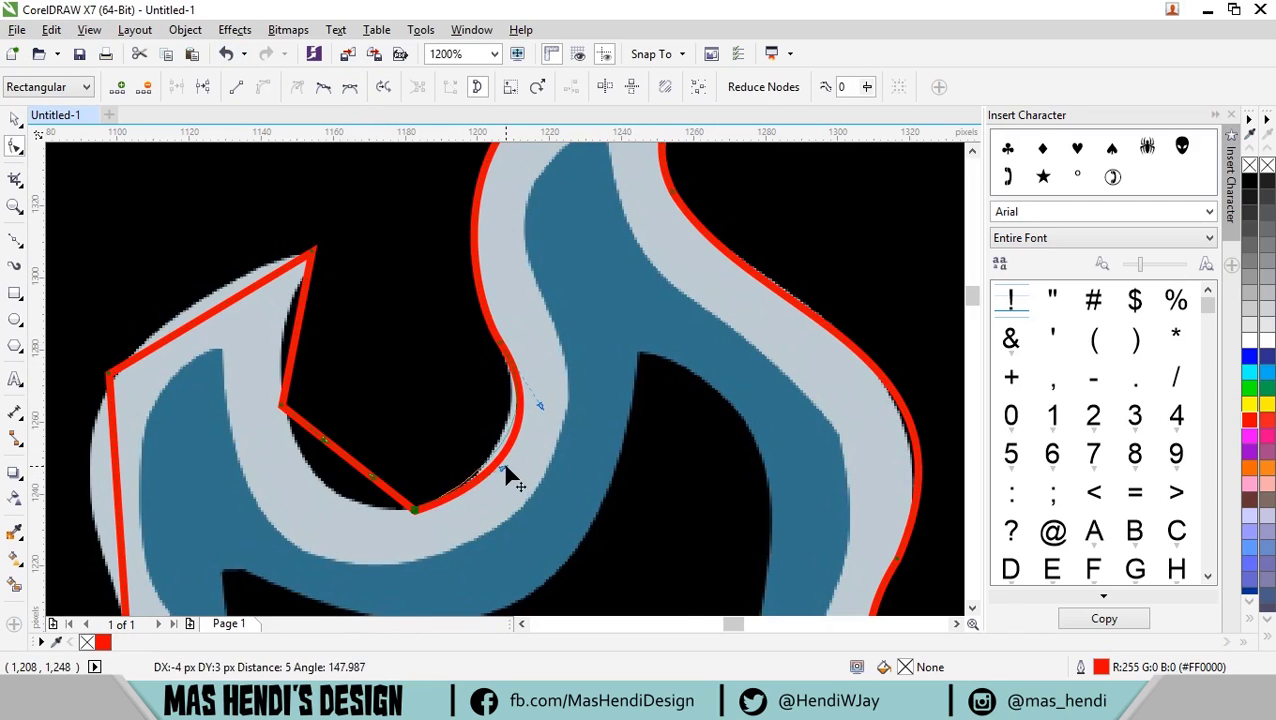
pyautogui.scroll(2, 513, 336)
pyautogui.scroll(-1, 483, 406)
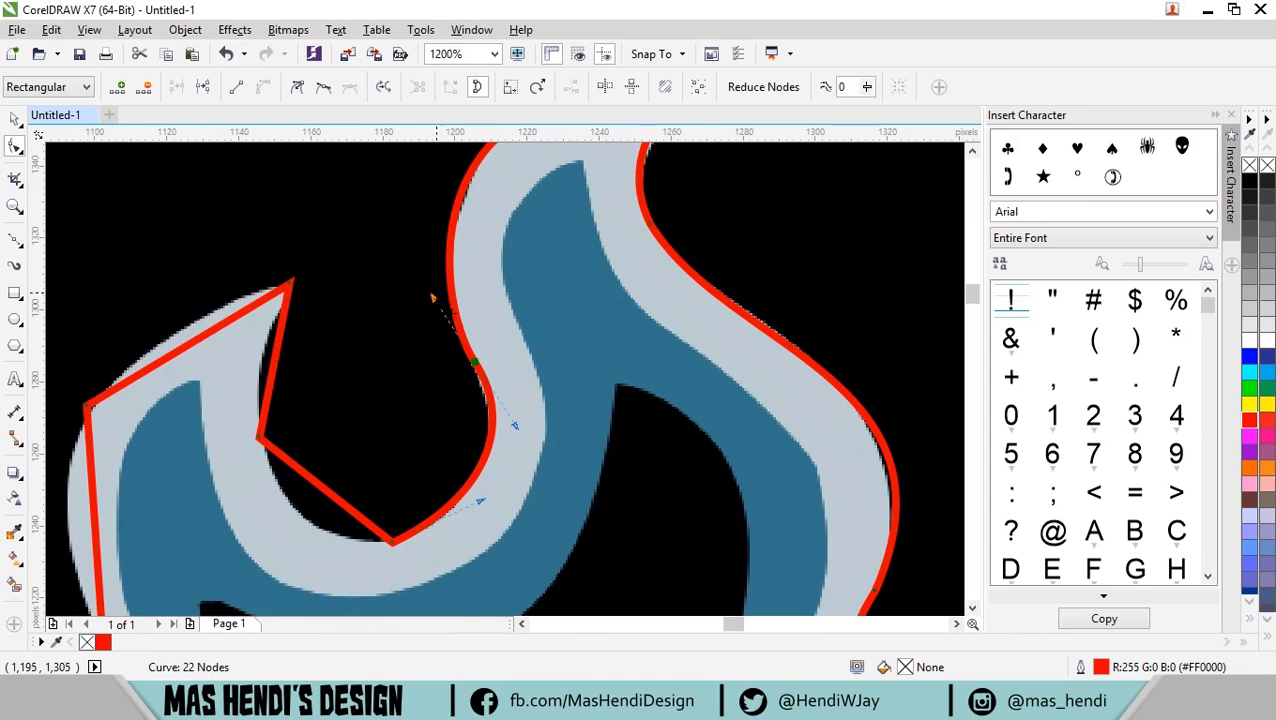
# Curve the lower-left segment of the notch between the central flame and the flame to its left.
pyautogui.scroll(-2, 439, 299)
pyautogui.scroll(3, 593, 423)
pyautogui.moveTo(755, 317); pyautogui.dragTo(570, 362)
pyautogui.scroll(-1, 593, 316)
pyautogui.scroll(1, 376, 244)
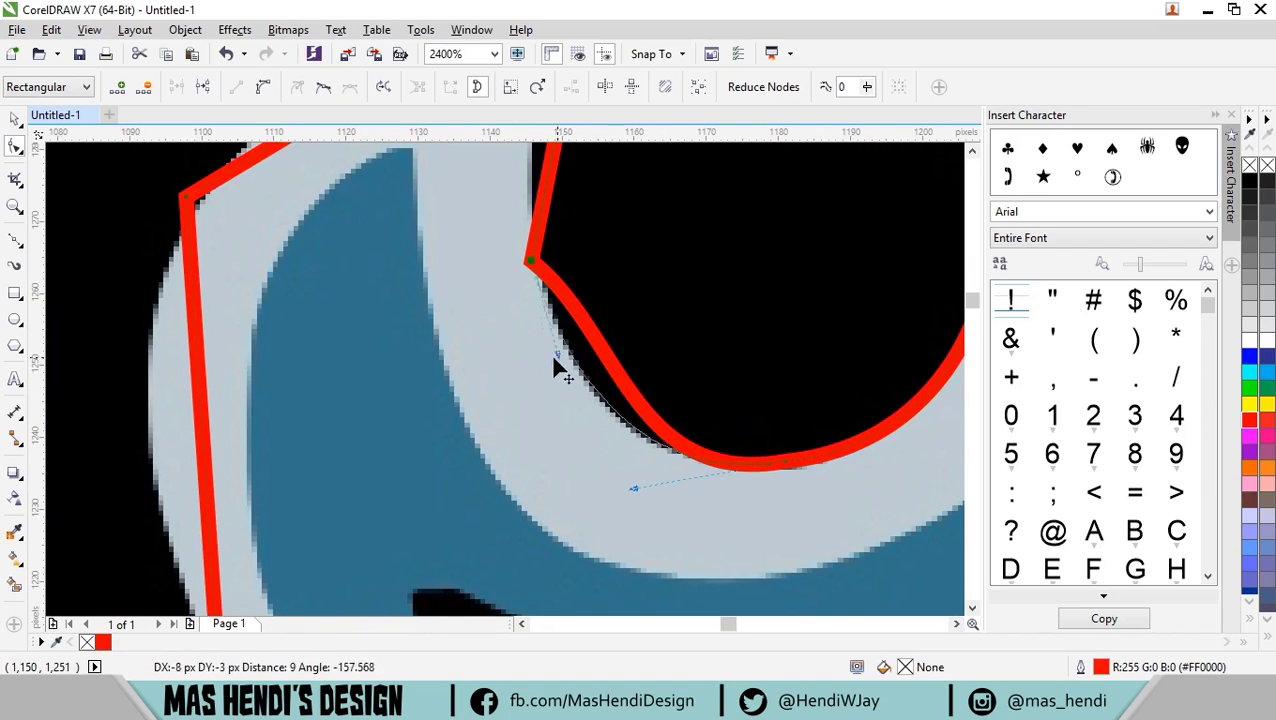
# Delete the notch's left corner node and adjust the bottom node's handle so the curve fits the grey border.
pyautogui.doubleClick(578, 347)
pyautogui.scroll(-1, 650, 400)
pyautogui.click(731, 442)
pyautogui.scroll(1, 732, 447)
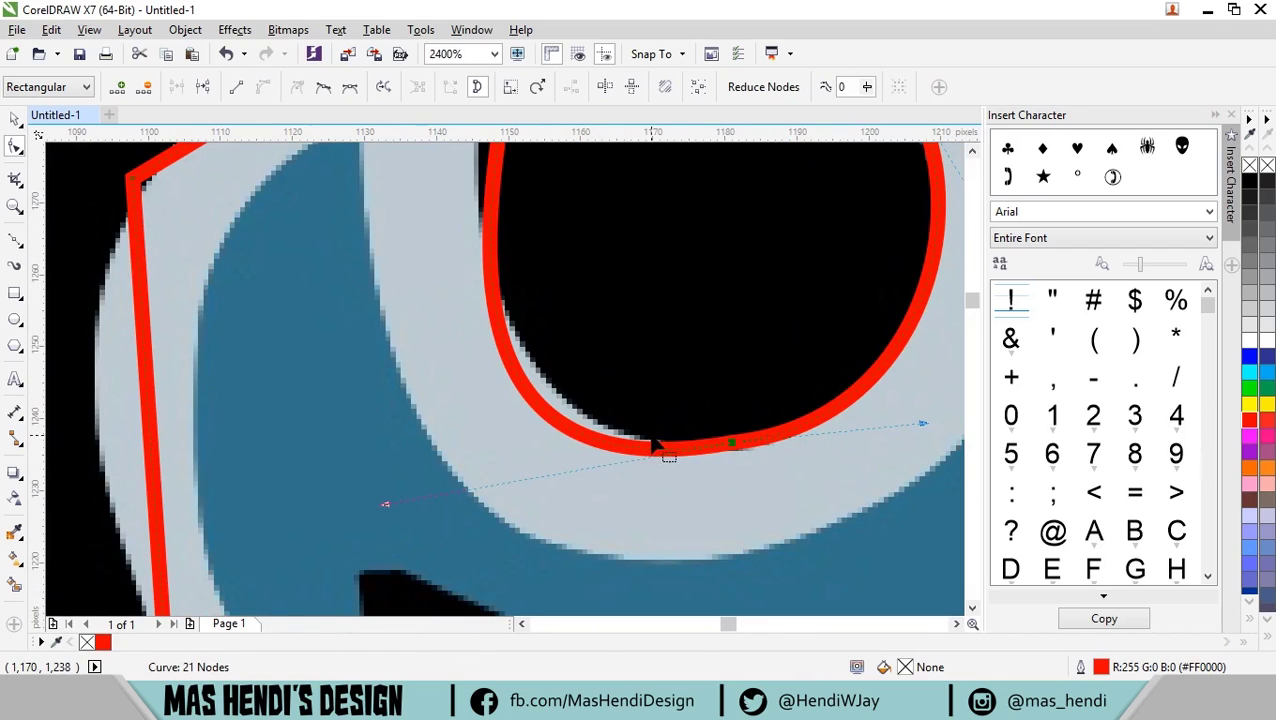
pyautogui.moveTo(383, 505); pyautogui.dragTo(376, 448)
# Refine the inner edge of the flame left of the central one by bending it toward the tip.
pyautogui.scroll(-1, 501, 473)
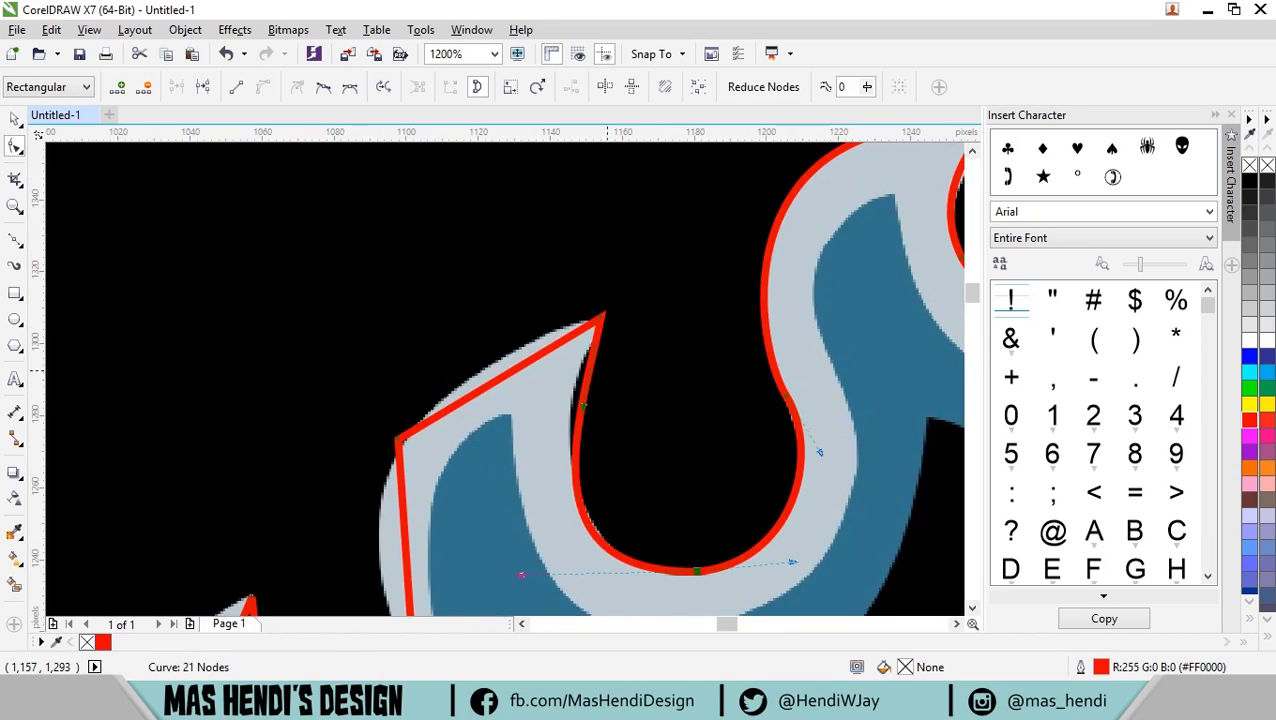
pyautogui.moveTo(583, 406); pyautogui.dragTo(564, 384)
pyautogui.moveTo(521, 575); pyautogui.dragTo(535, 574)
pyautogui.scroll(1, 575, 440)
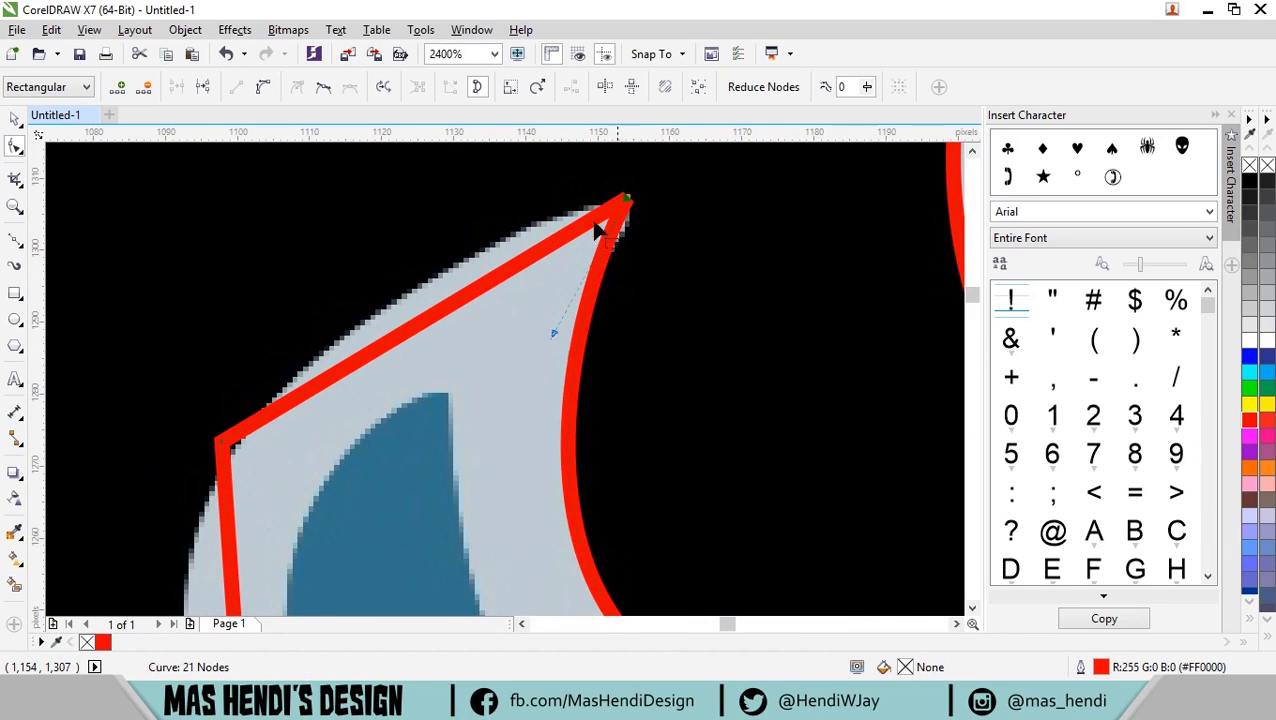
# Remove an extra node from the outer edge of the second flame from the left and reposition its corner node.
pyautogui.press('Delete')
pyautogui.moveTo(558, 344); pyautogui.dragTo(510, 285)
pyautogui.hotkey('ctrl', 'z')
pyautogui.scroll(-1, 485, 365)
pyautogui.moveTo(377, 528); pyautogui.dragTo(384, 250)
pyautogui.scroll(1, 488, 380)
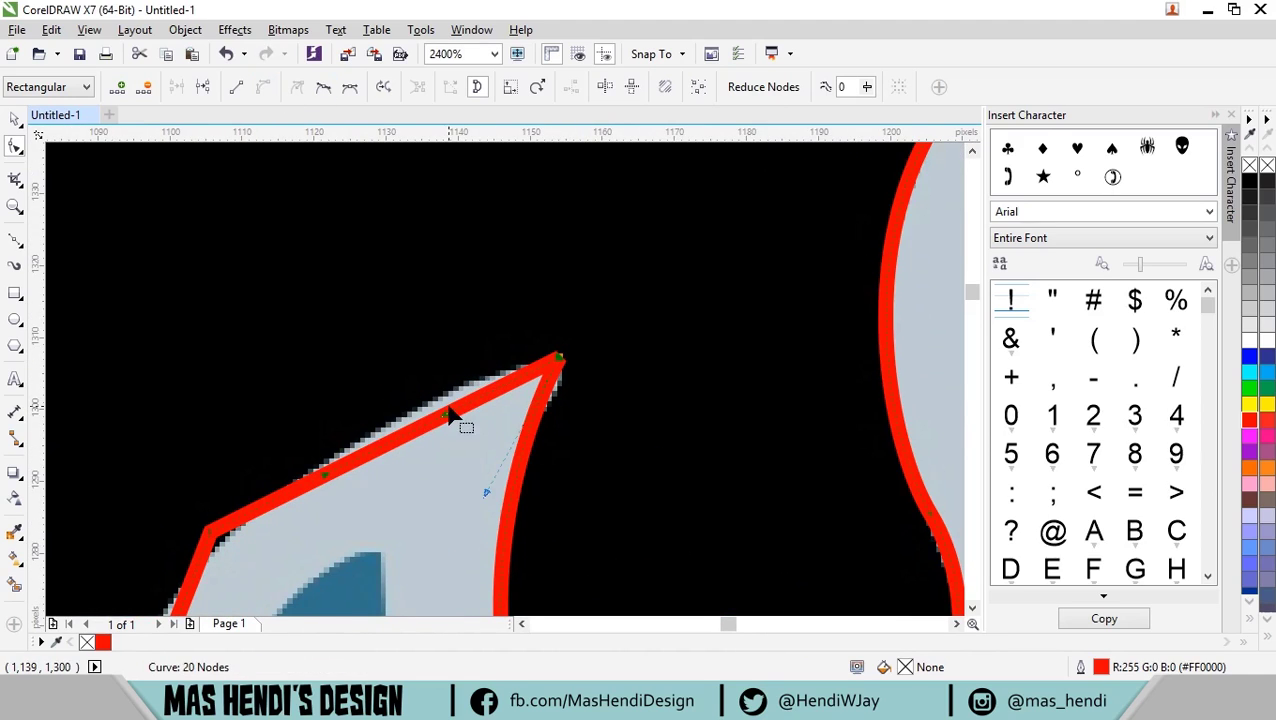
# Delete the second flame's outer corner node and move its lower node to the narrow waist above the leftmost notch.
pyautogui.scroll(-1, 450, 415)
pyautogui.doubleClick(433, 319)
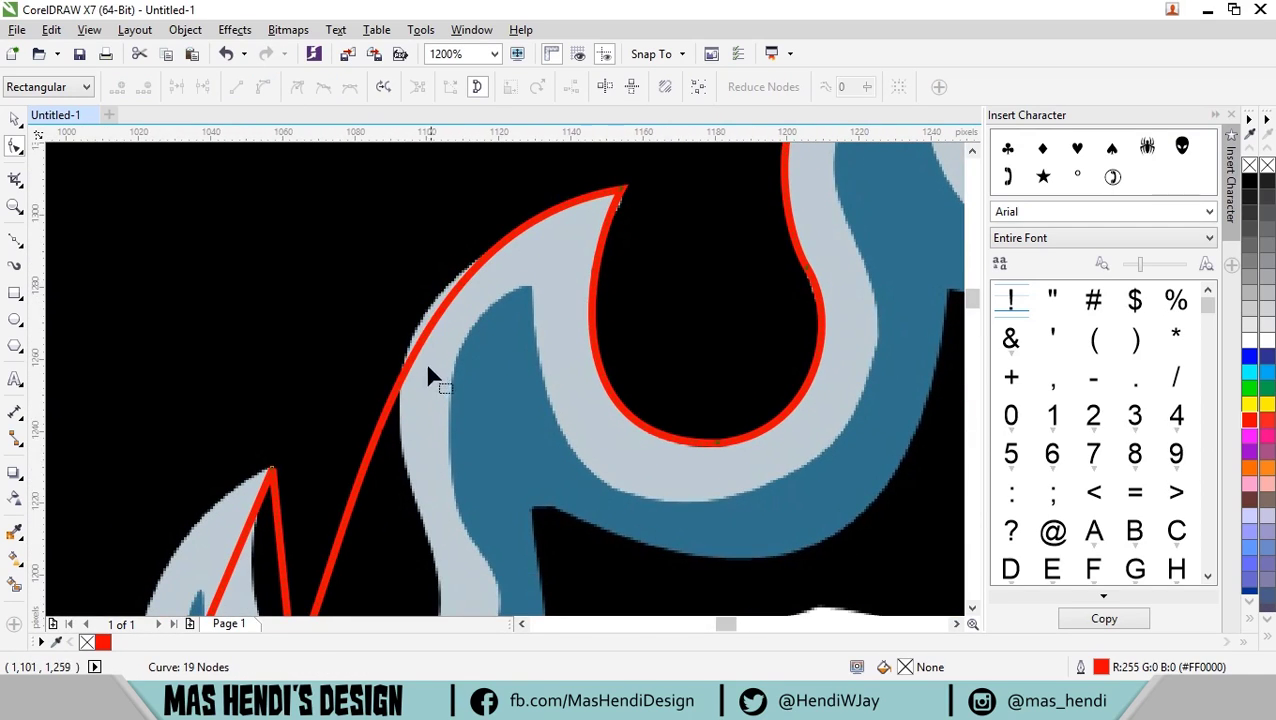
pyautogui.scroll(-1, 432, 363)
pyautogui.moveTo(330, 470); pyautogui.dragTo(425, 440)
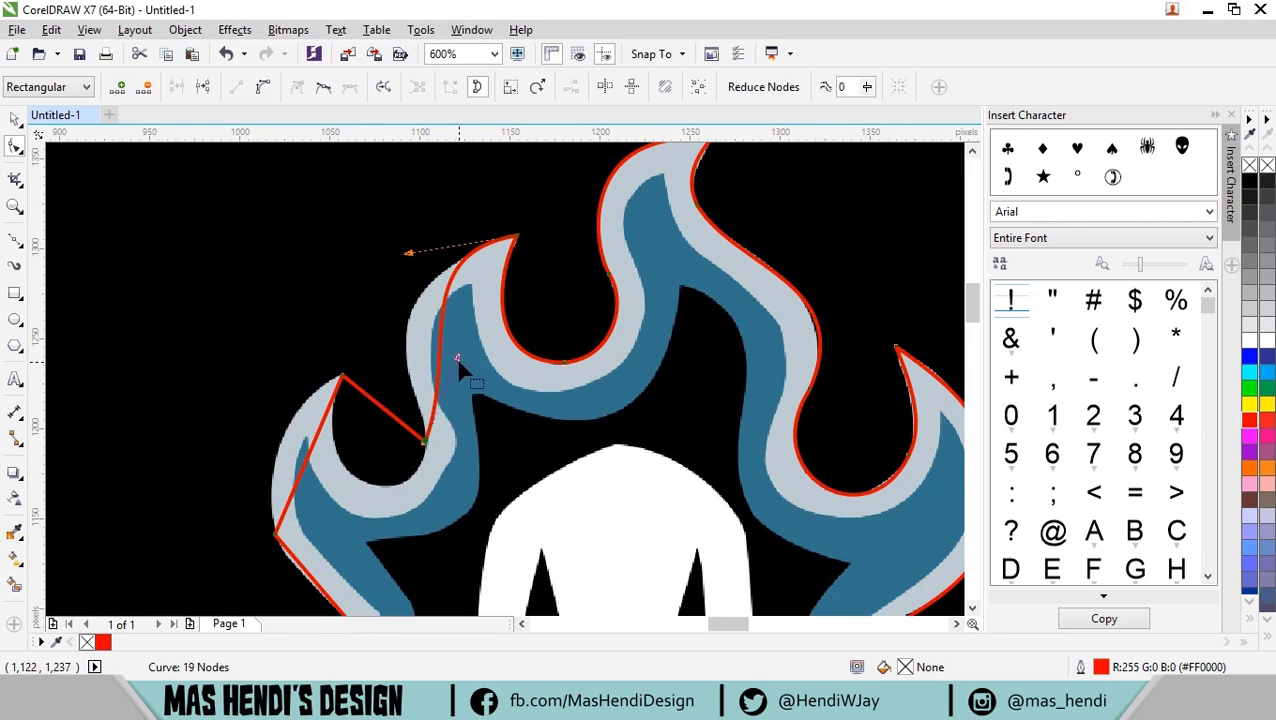
# Adjust the lower node and curve handles of the second flame's outer edge so it follows the grey border.
pyautogui.scroll(1, 427, 447)
pyautogui.moveTo(521, 413); pyautogui.dragTo(375, 381)
pyautogui.moveTo(465, 600); pyautogui.dragTo(449, 523)
pyautogui.moveTo(362, 306); pyautogui.dragTo(390, 399)
pyautogui.moveTo(430, 222); pyautogui.dragTo(428, 222)
# Add a node at the bottom of the leftmost notch, convert its adjoining segments to curves, and bend the right one.
pyautogui.scroll(-1, 511, 312)
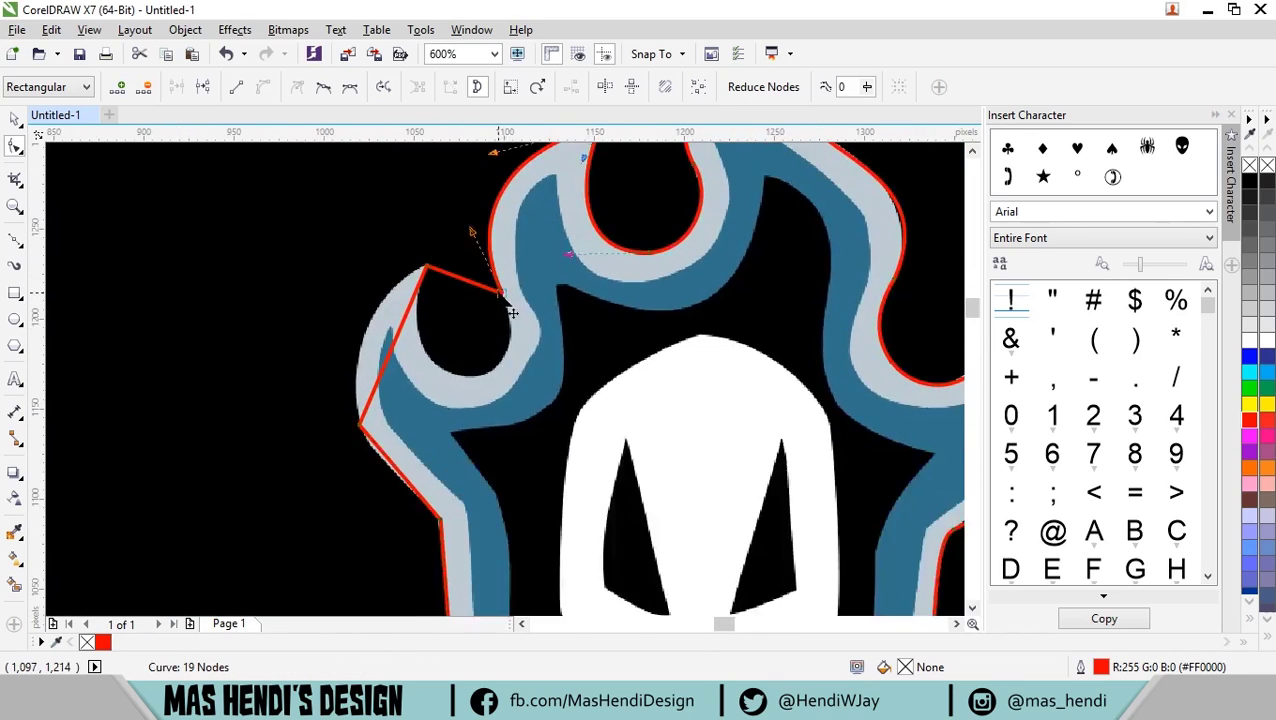
pyautogui.scroll(1, 511, 312)
pyautogui.moveTo(441, 270); pyautogui.dragTo(468, 455)
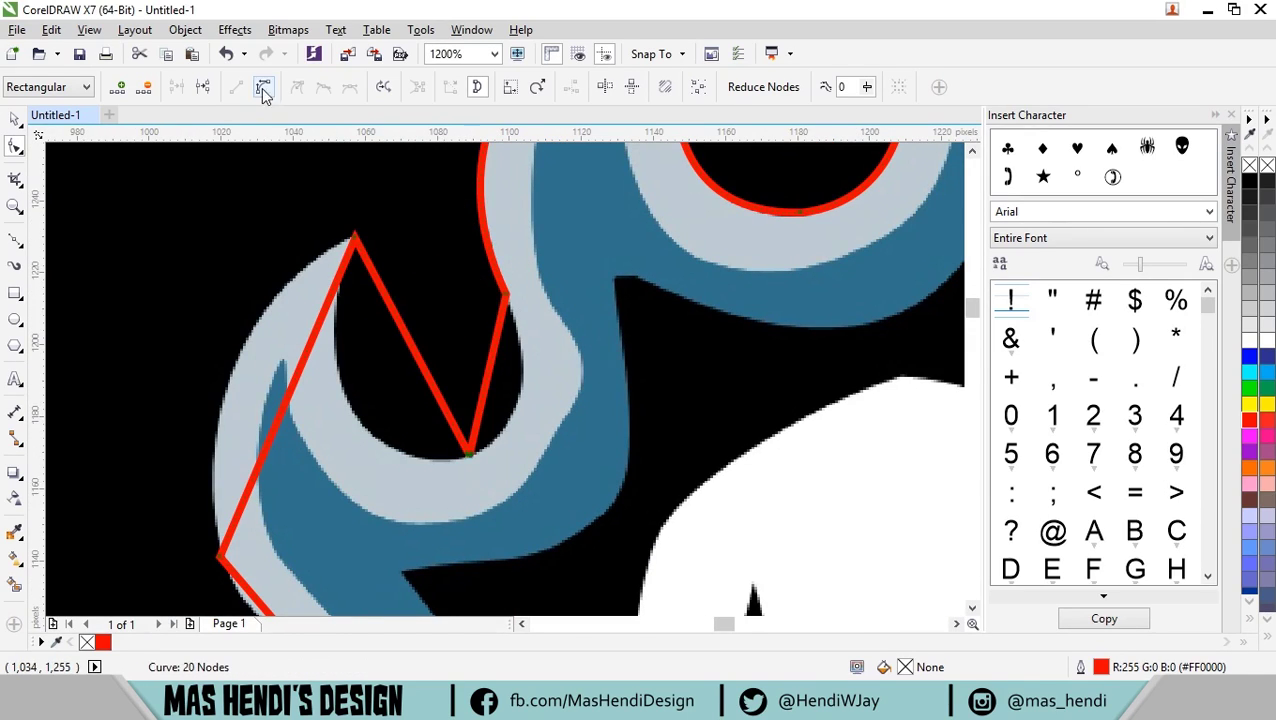
pyautogui.click(263, 87)
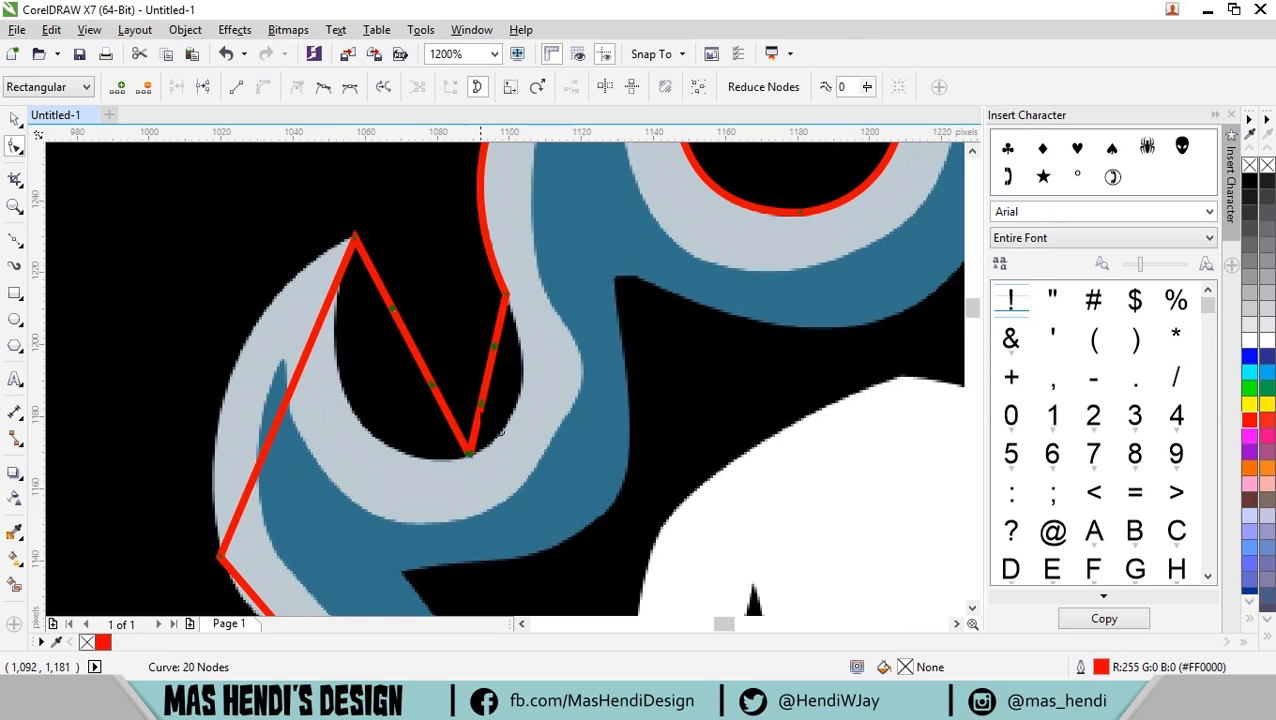
pyautogui.moveTo(487, 380)
pyautogui.mouseDown()
pyautogui.moveTo(508, 362)
pyautogui.moveTo(517, 300)
pyautogui.mouseUp()
# Adjust the bottom node and curve handles of the leftmost notch so its right side and bottom follow the grey border.
pyautogui.scroll(2, 521, 370)
pyautogui.moveTo(541, 450); pyautogui.dragTo(531, 416)
pyautogui.scroll(-4, 524, 293)
pyautogui.hscroll(-2, 505, 396)
pyautogui.moveTo(503, 333); pyautogui.dragTo(499, 267)
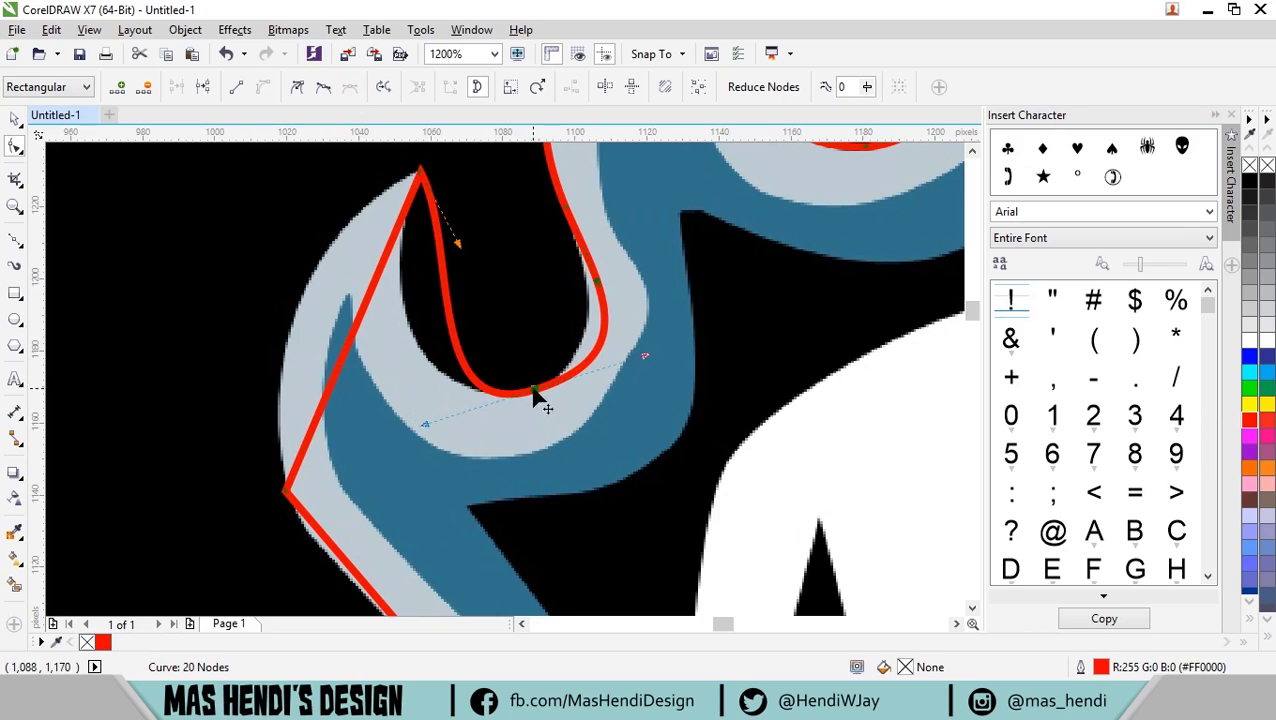
pyautogui.moveTo(645, 358); pyautogui.dragTo(533, 399)
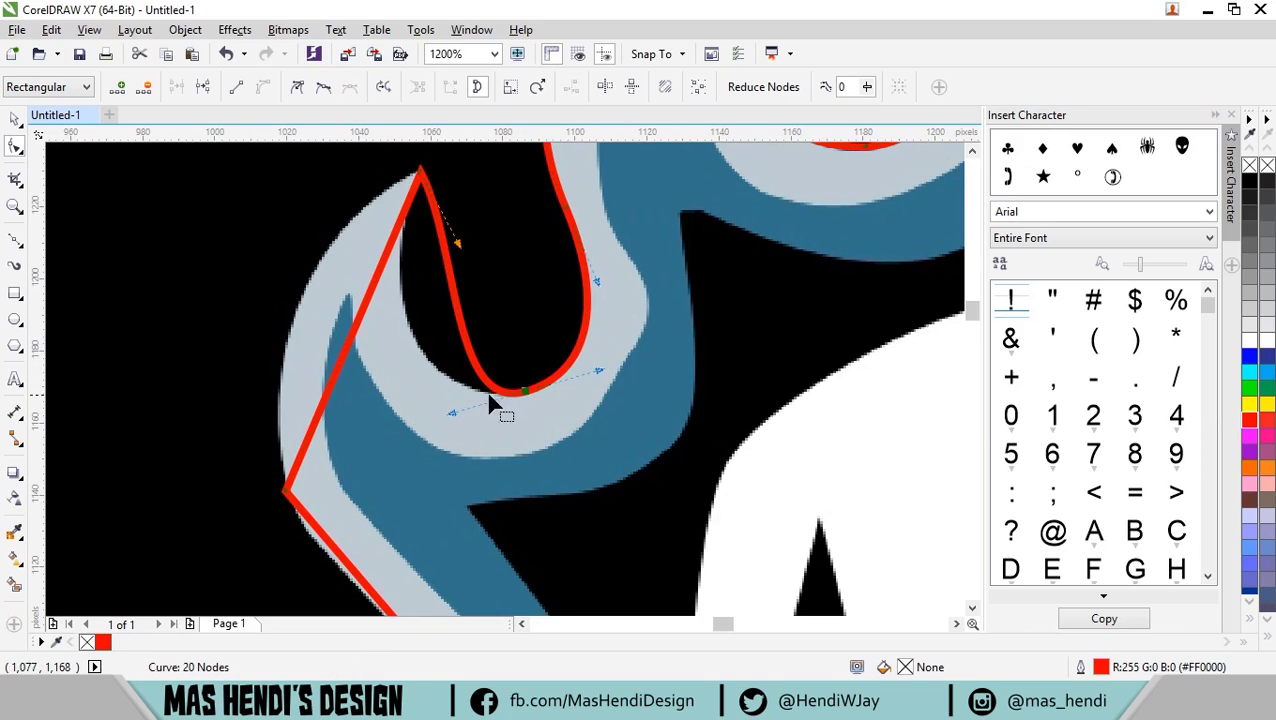
# Bend the leftmost flame's outer edge and the notch's left side along the grey border.
pyautogui.moveTo(378, 288); pyautogui.dragTo(291, 252)
pyautogui.moveTo(457, 243); pyautogui.dragTo(367, 324)
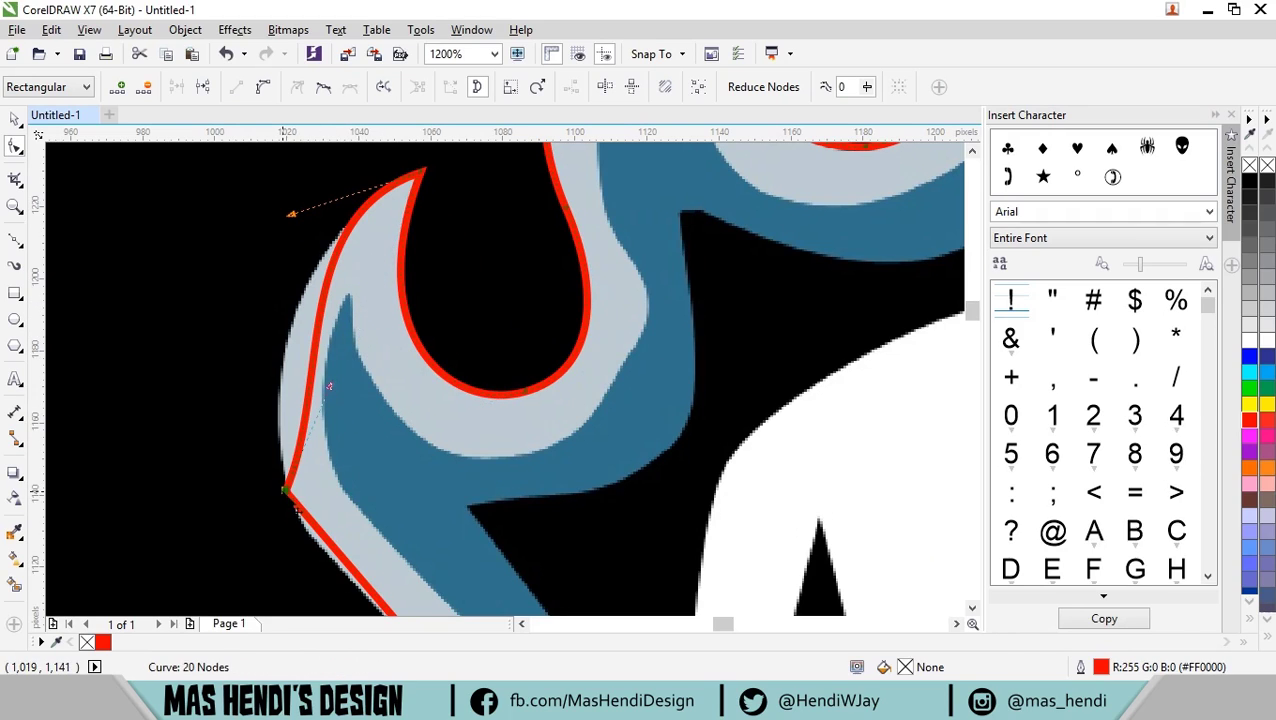
pyautogui.moveTo(322, 392); pyautogui.dragTo(248, 421)
pyautogui.scroll(-2, 305, 218)
pyautogui.scroll(2, 432, 372)
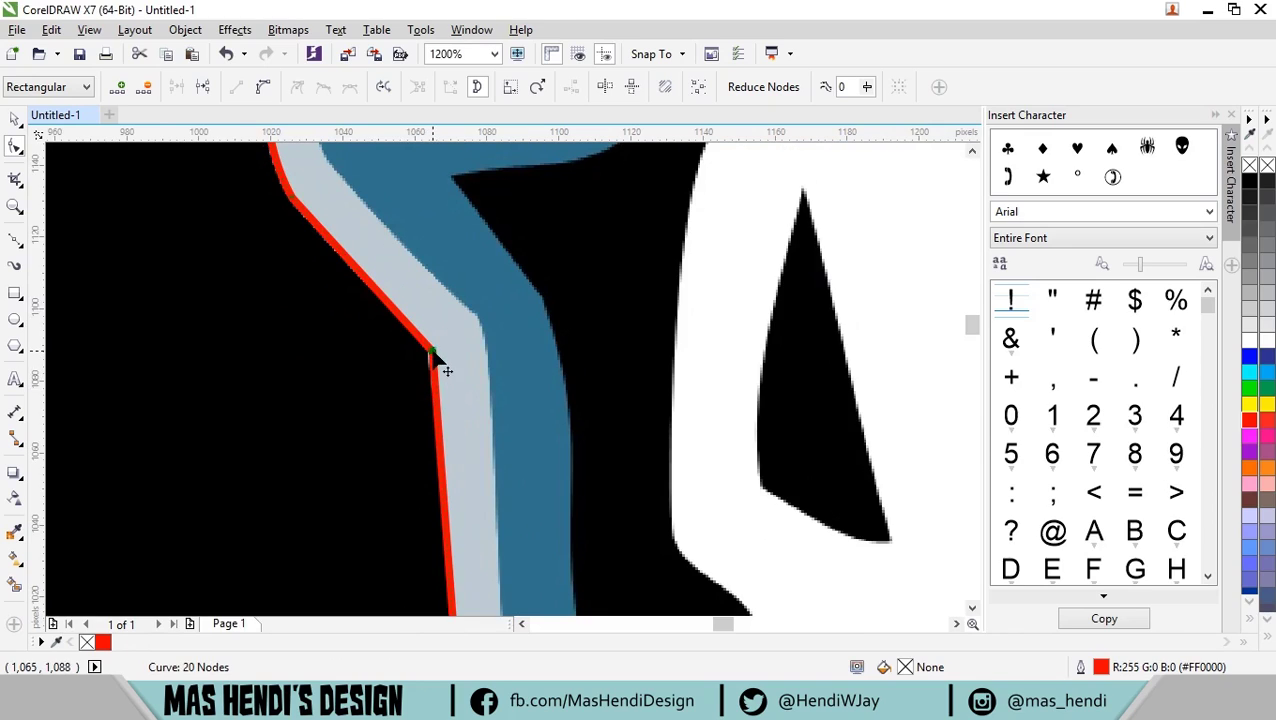
# Curve the left side edge below the leftmost flame and replace its lower corner node so it follows the grey border.
pyautogui.click(263, 89)
pyautogui.moveTo(447, 460); pyautogui.dragTo(445, 392)
pyautogui.scroll(-3, 443, 390)
pyautogui.scroll(3, 436, 438)
pyautogui.press('Delete')
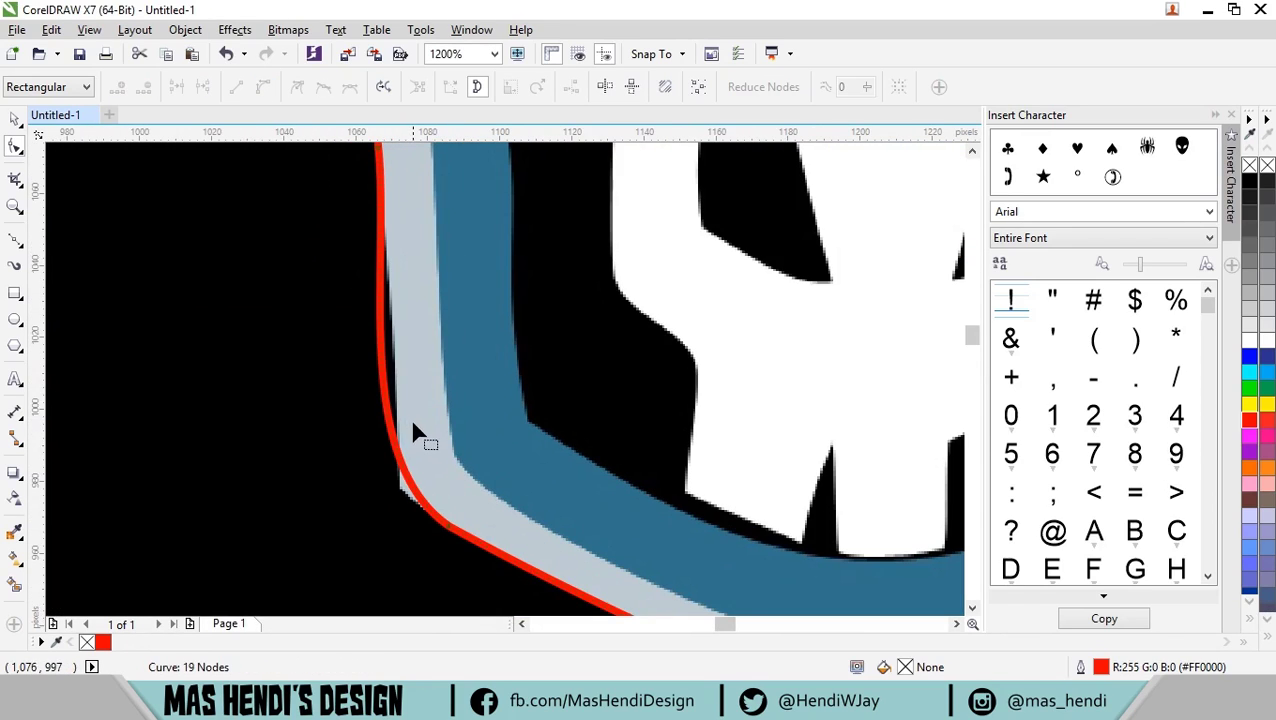
pyautogui.moveTo(396, 400); pyautogui.dragTo(404, 450)
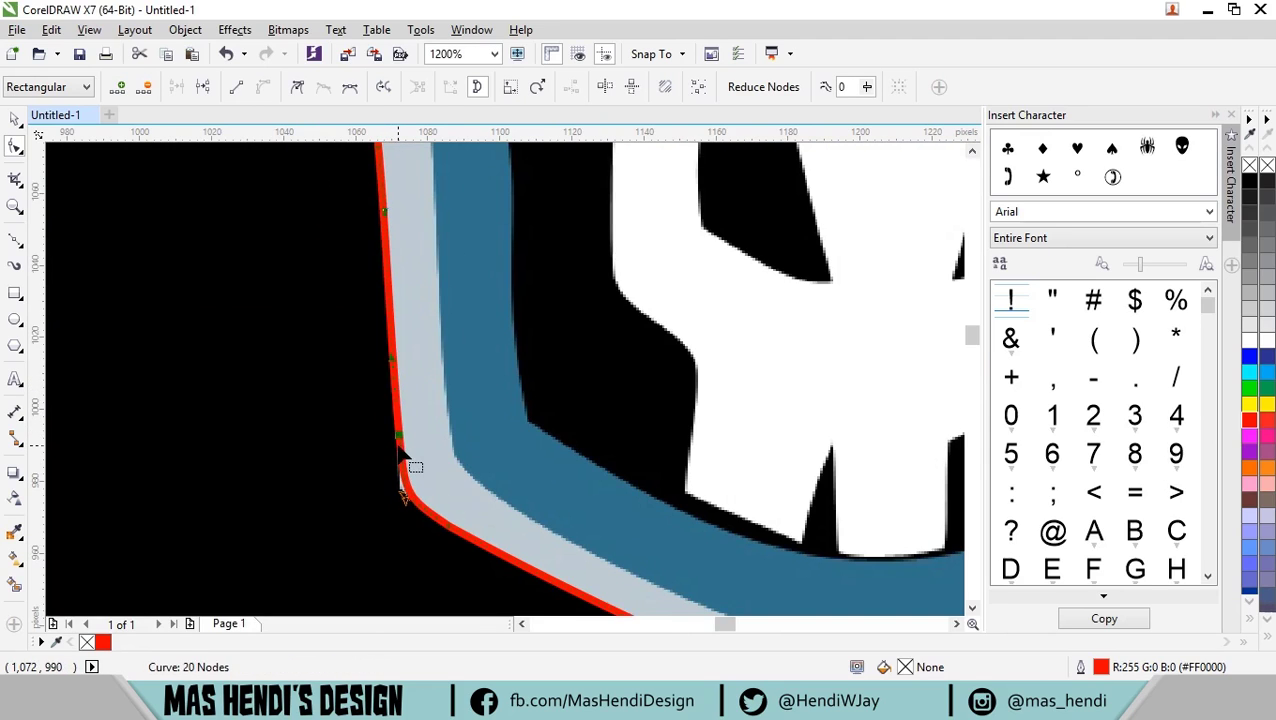
pyautogui.scroll(-3, 404, 450)
pyautogui.scroll(1, 282, 264)
pyautogui.click(15, 120)
pyautogui.scroll(-1, 416, 356)
pyautogui.scroll(1, 416, 356)
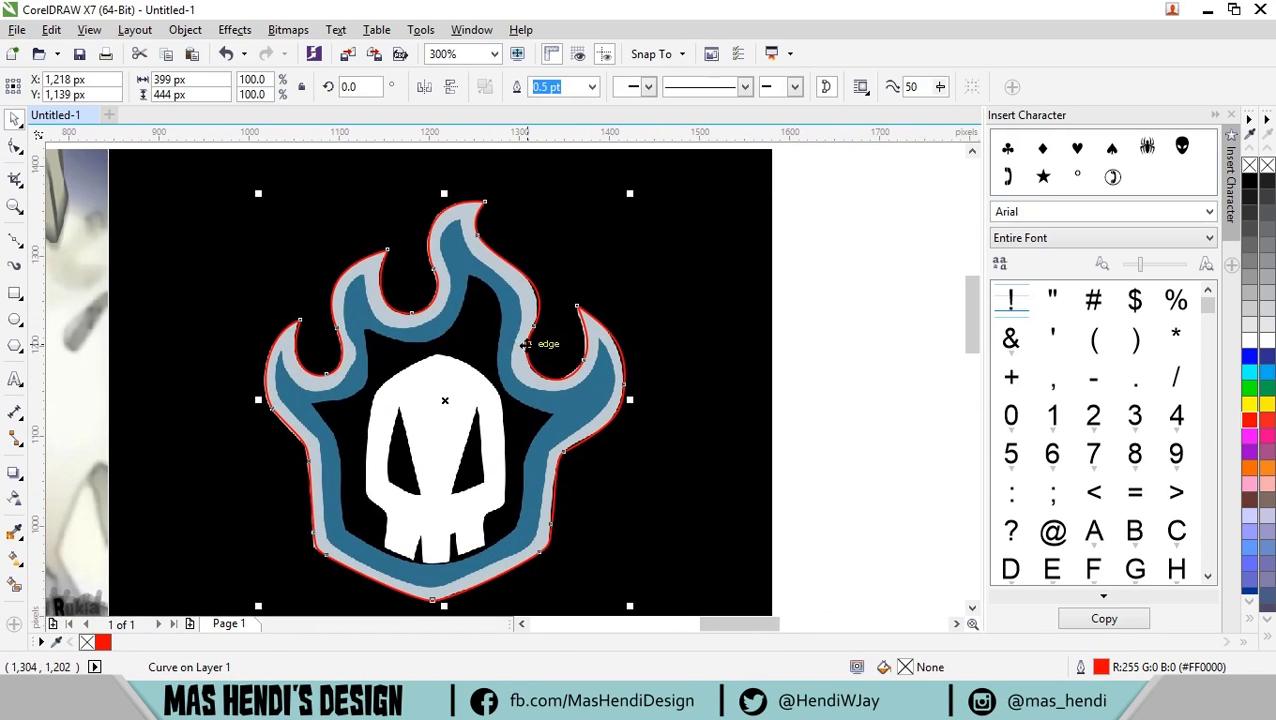
pyautogui.scroll(-1, 433, 396)
pyautogui.moveTo(280, 330); pyautogui.dragTo(700, 360)
pyautogui.scroll(-1, 698, 361)
pyautogui.hotkey('ctrl', 'z')
# Contour the red outline inward to the boundary between the grey and blue bands and separate the result into its own curve.
pyautogui.scroll(2, 490, 329)
pyautogui.click(15, 472)
pyautogui.click(100, 493)
pyautogui.scroll(2, 393, 328)
pyautogui.moveTo(405, 340); pyautogui.dragTo(324, 239)
pyautogui.scroll(-2, 370, 302)
pyautogui.scroll(2, 350, 313)
pyautogui.press('space')
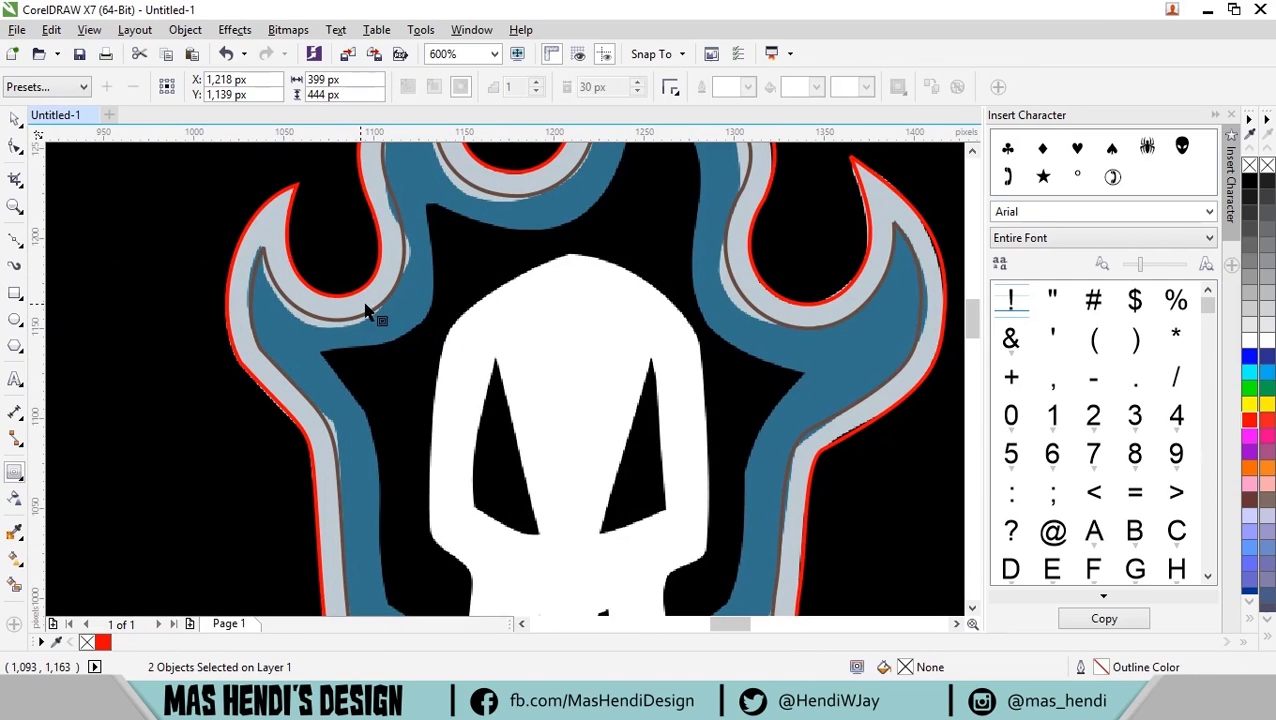
pyautogui.hotkey('ctrl', 'z')
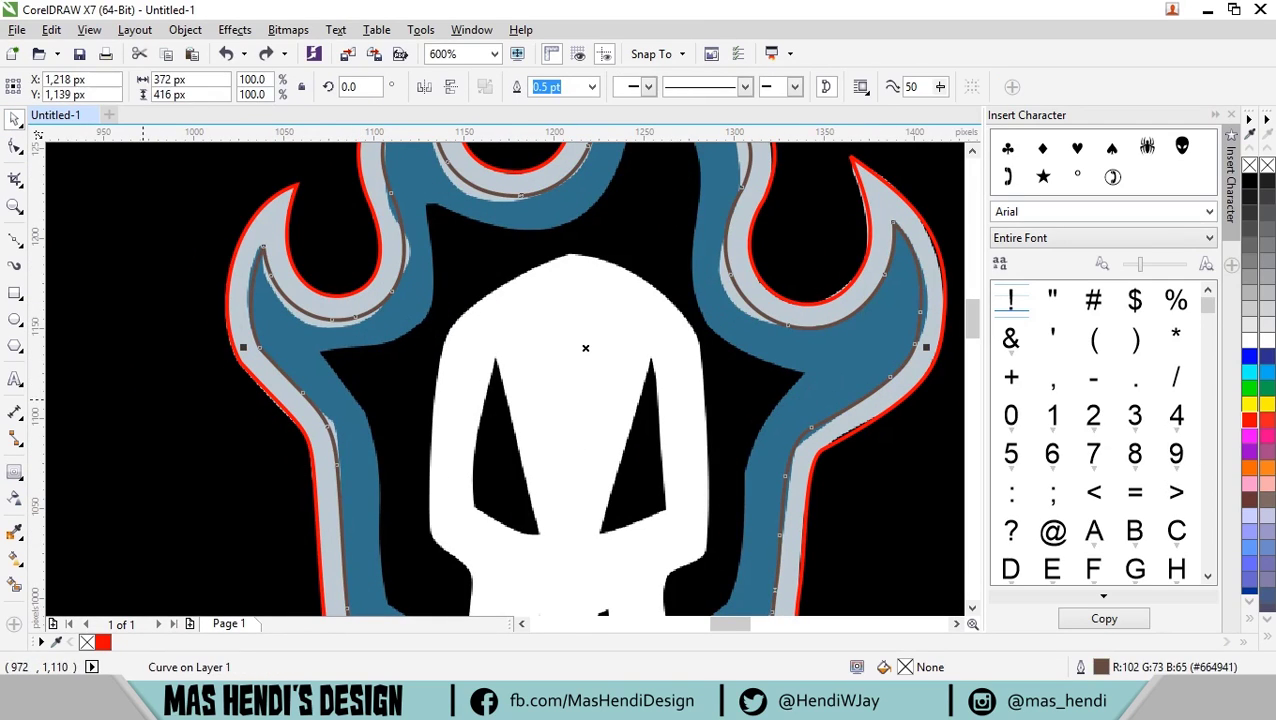
# Add a 23 px inside contour to the new inner curve along the blue band's inner edge and break it apart.
pyautogui.click(15, 472)
pyautogui.moveTo(336, 325); pyautogui.dragTo(296, 286)
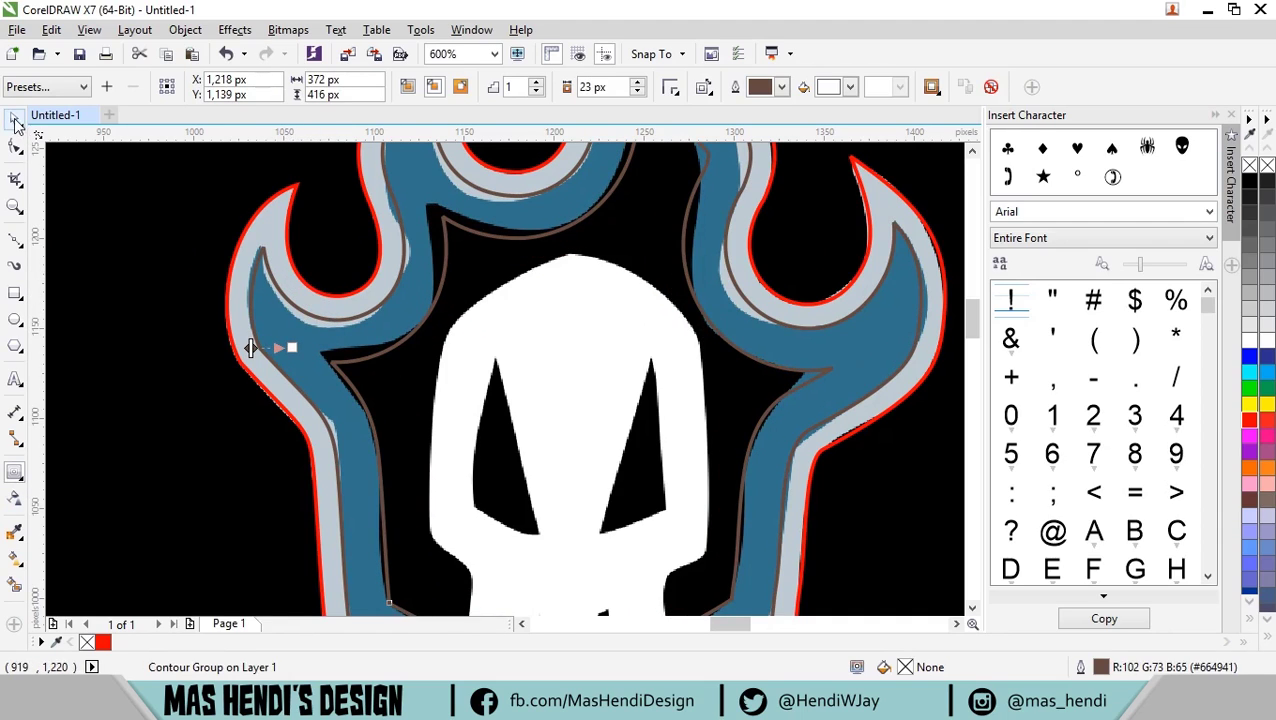
pyautogui.hotkey('ctrl', 'k')
pyautogui.press('Escape')
# Delete extra nodes on the innermost curve's arch left of its central peak and adjust the peak's handle to the blue edge.
pyautogui.click(592, 289)
pyautogui.press('F10')
pyautogui.scroll(2, 370, 372)
pyautogui.click(367, 339)
pyautogui.press('Delete')
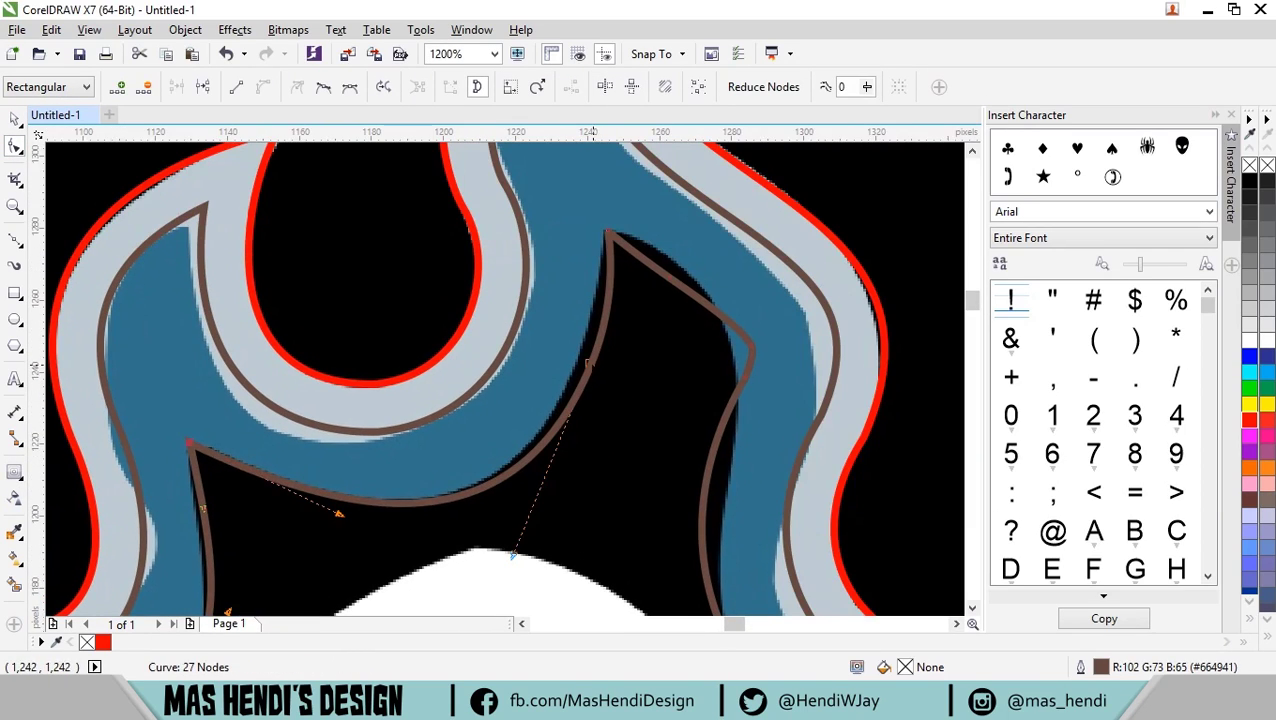
pyautogui.press('Delete')
pyautogui.click(607, 232)
pyautogui.moveTo(644, 507); pyautogui.dragTo(570, 521)
# Delete the extra nodes right of the innermost curve's central peak and bend that side along the blue band's inner edge.
pyautogui.doubleClick(751, 370)
pyautogui.press('Delete')
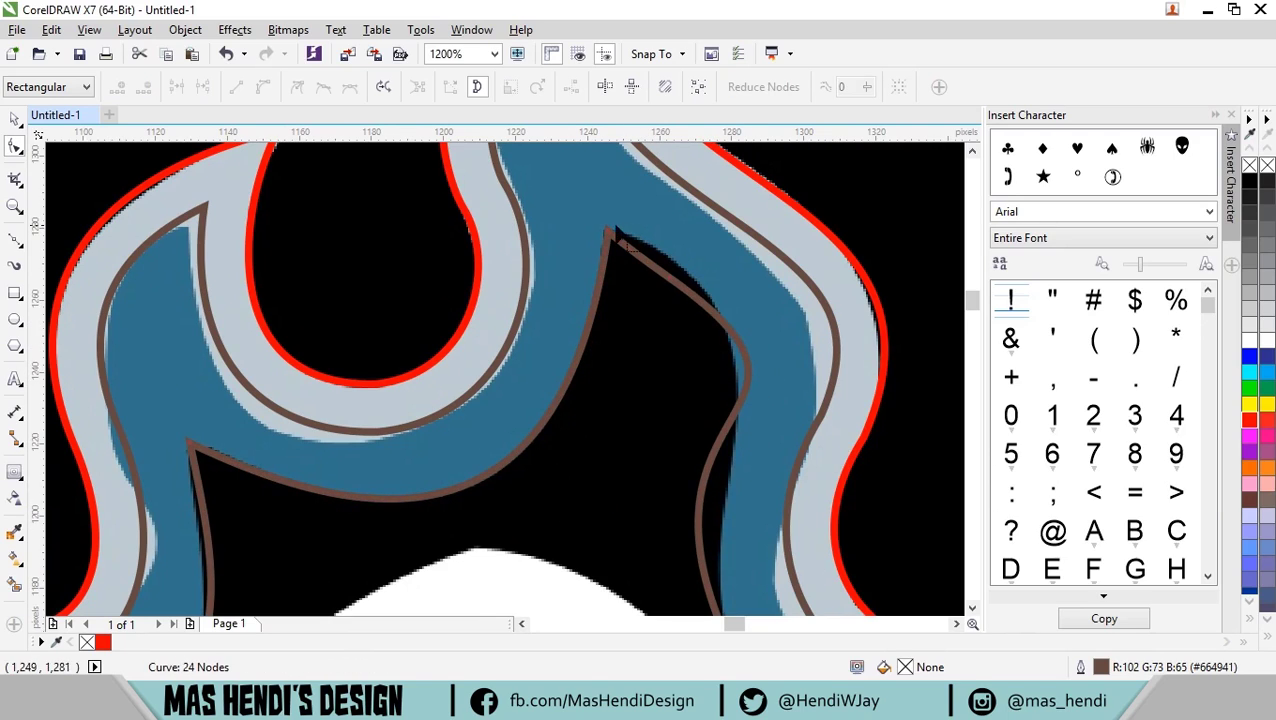
pyautogui.click(608, 233)
pyautogui.doubleClick(668, 277)
pyautogui.moveTo(905, 476); pyautogui.dragTo(842, 301)
pyautogui.scroll(-3, 778, 405)
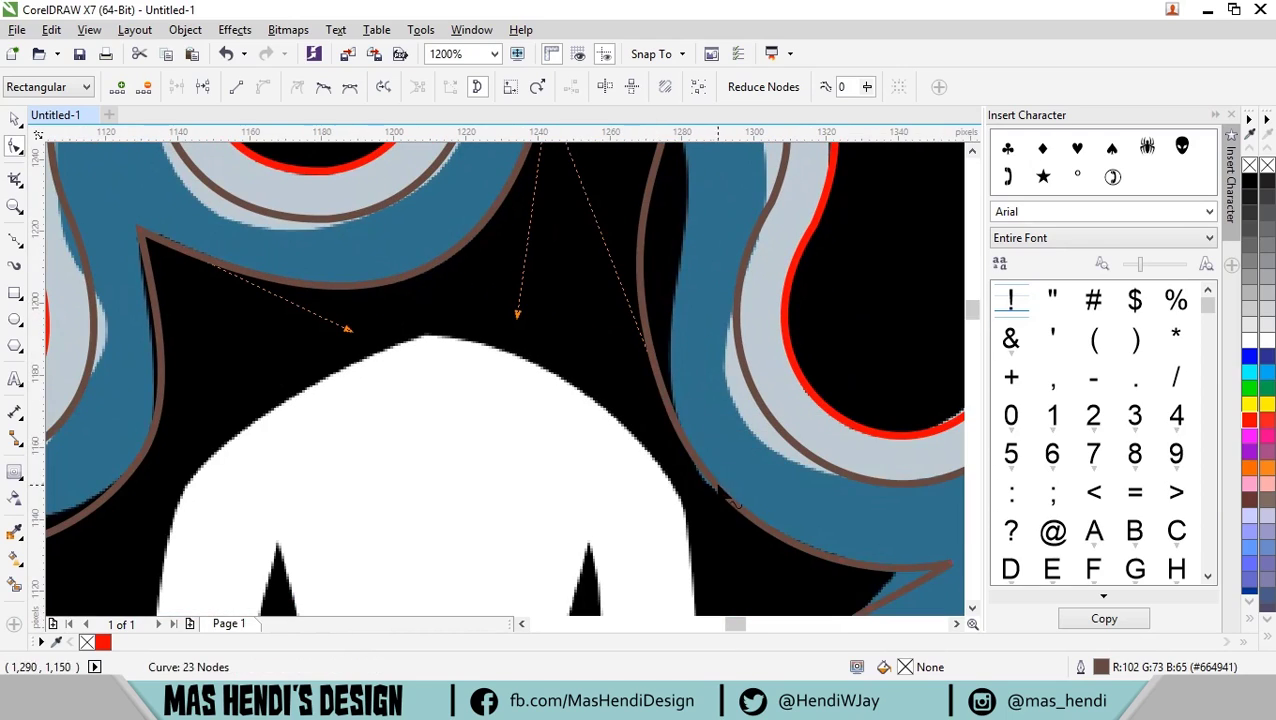
pyautogui.doubleClick(670, 411)
pyautogui.scroll(3, 715, 465)
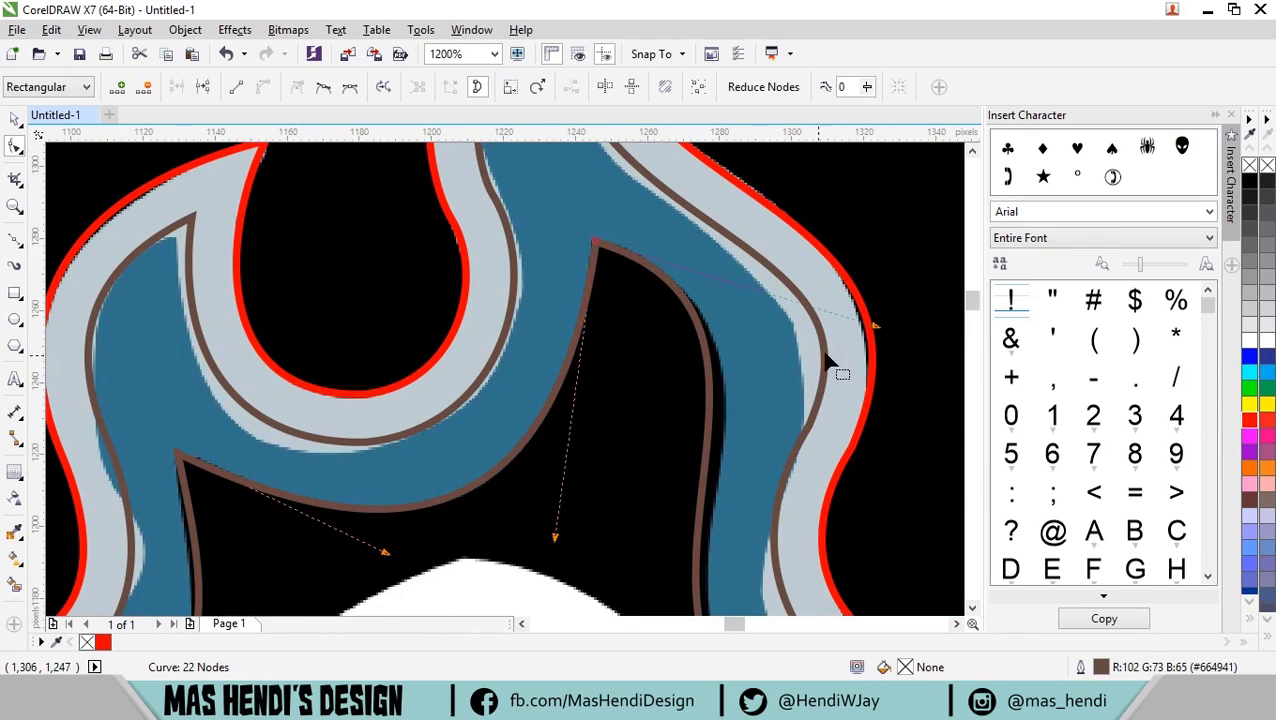
pyautogui.moveTo(880, 327); pyautogui.dragTo(906, 347)
pyautogui.scroll(-2, 800, 345)
pyautogui.scroll(2, 803, 360)
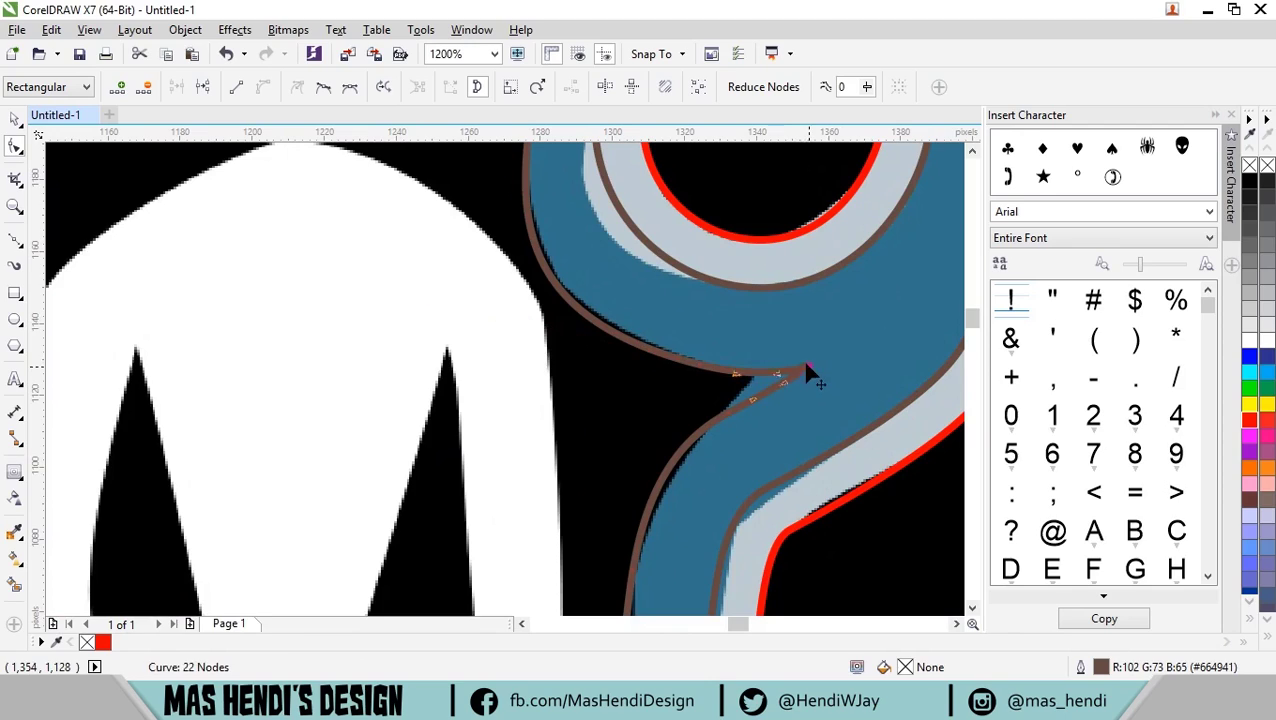
# Move the innermost curve's right pointed corner to the tip of the black notch and smooth its adjoining edges, removing an extra node.
pyautogui.click(700, 365)
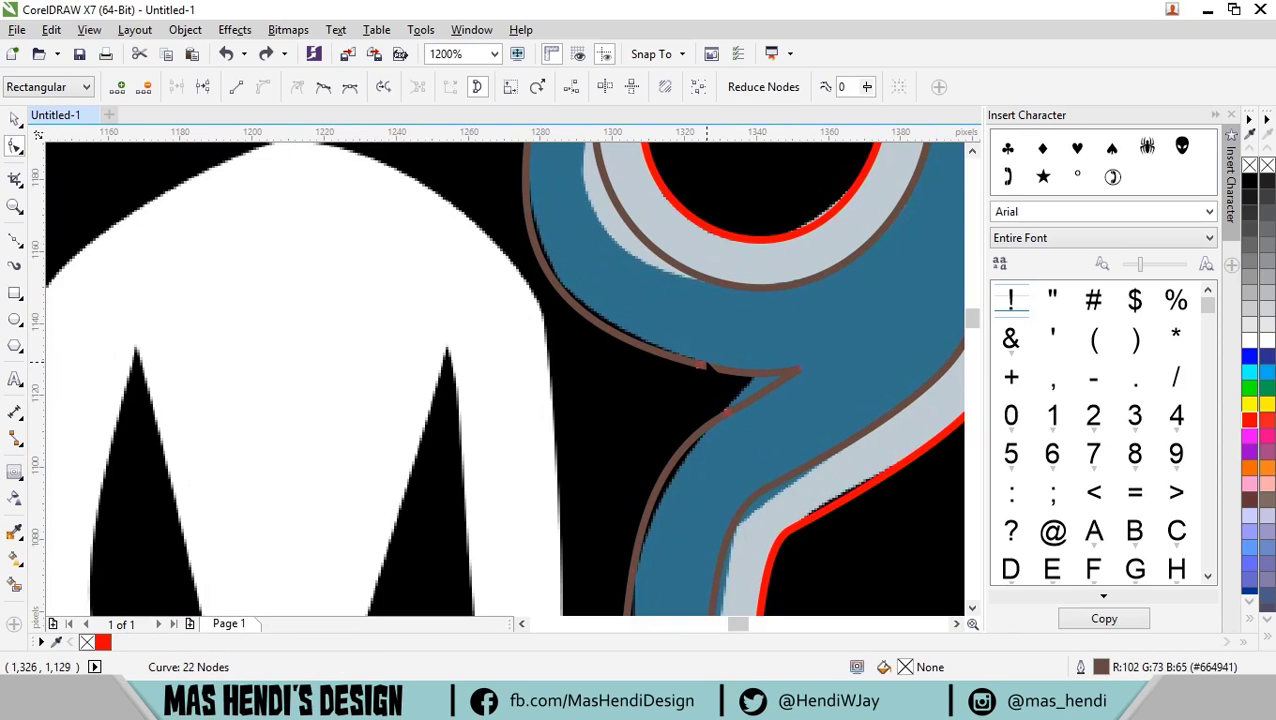
pyautogui.moveTo(700, 365); pyautogui.dragTo(655, 350)
pyautogui.moveTo(630, 270); pyautogui.dragTo(648, 492)
pyautogui.moveTo(362, 507); pyautogui.dragTo(373, 430)
pyautogui.scroll(1, 622, 530)
pyautogui.moveTo(575, 425); pyautogui.dragTo(566, 381)
pyautogui.scroll(1, 561, 408)
pyautogui.press('Delete')
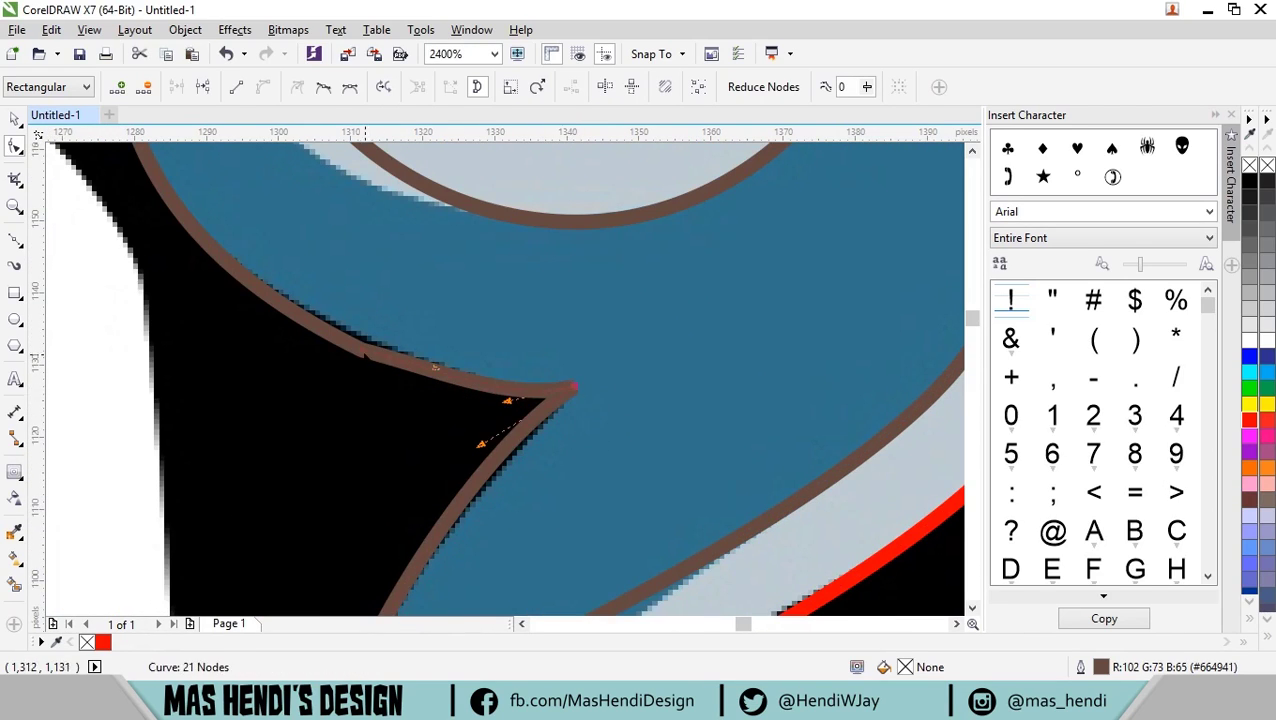
pyautogui.scroll(-1, 341, 211)
pyautogui.scroll(2, 366, 470)
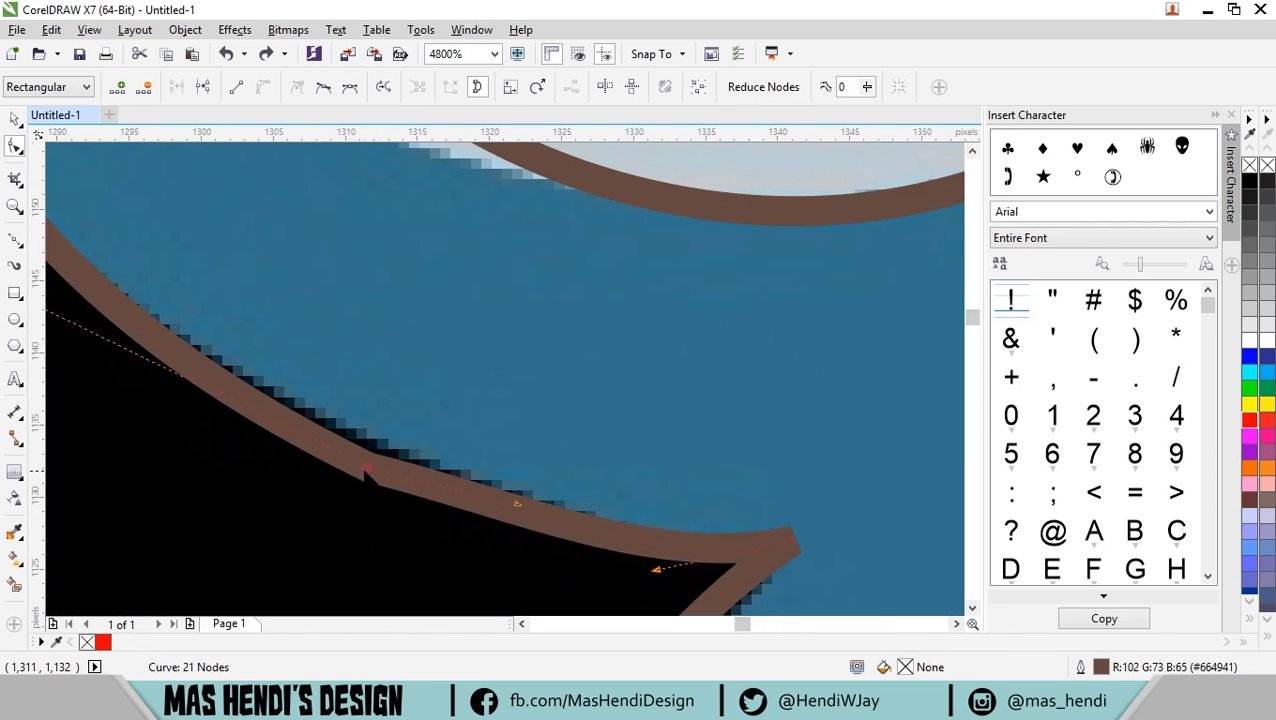
pyautogui.moveTo(368, 468); pyautogui.dragTo(356, 464)
pyautogui.scroll(-3, 356, 441)
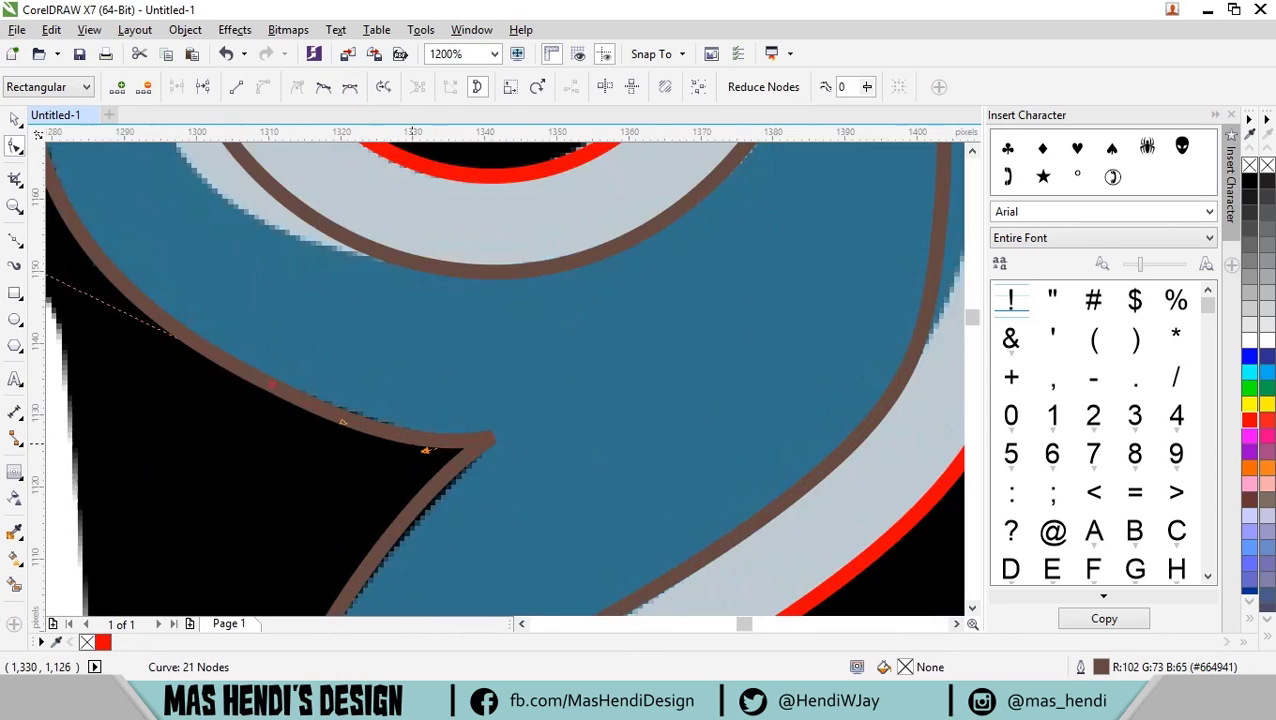
# Delete the extra nodes on the innermost curve's right side edge and smooth it along the blue band.
pyautogui.scroll(2, 497, 372)
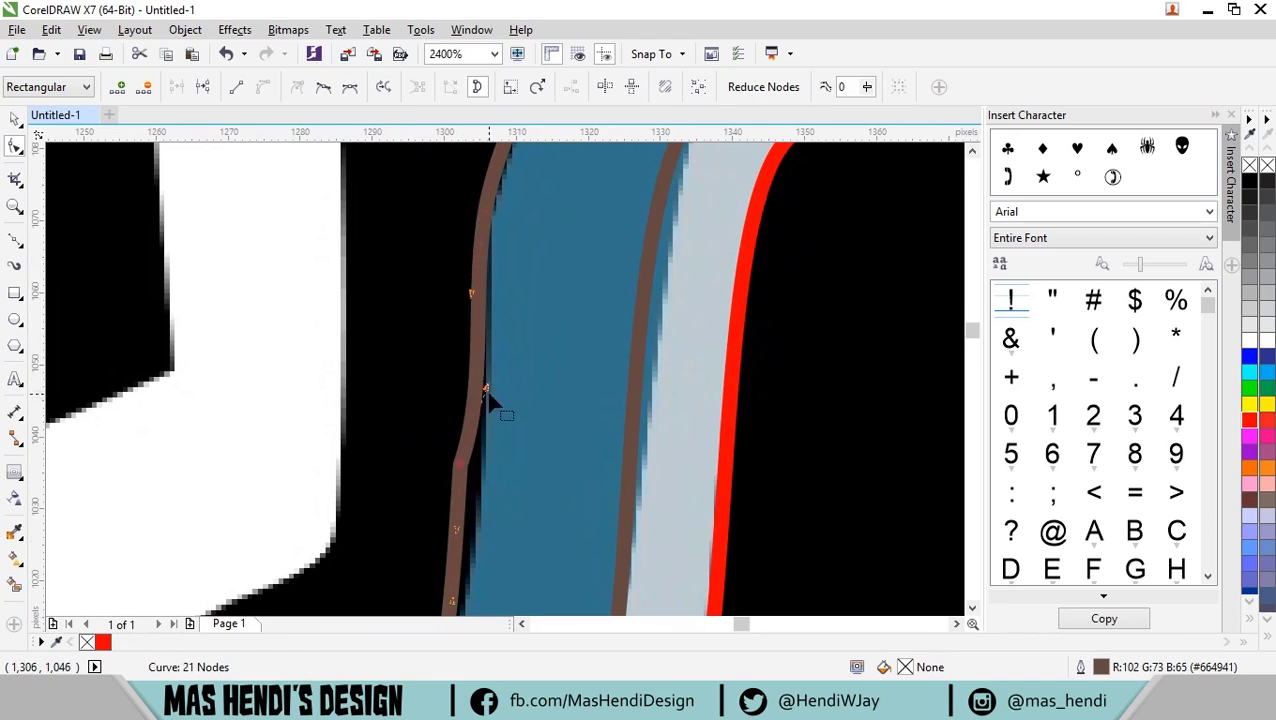
pyautogui.press('Delete')
pyautogui.doubleClick(459, 522)
pyautogui.doubleClick(474, 426)
pyautogui.scroll(3, 505, 395)
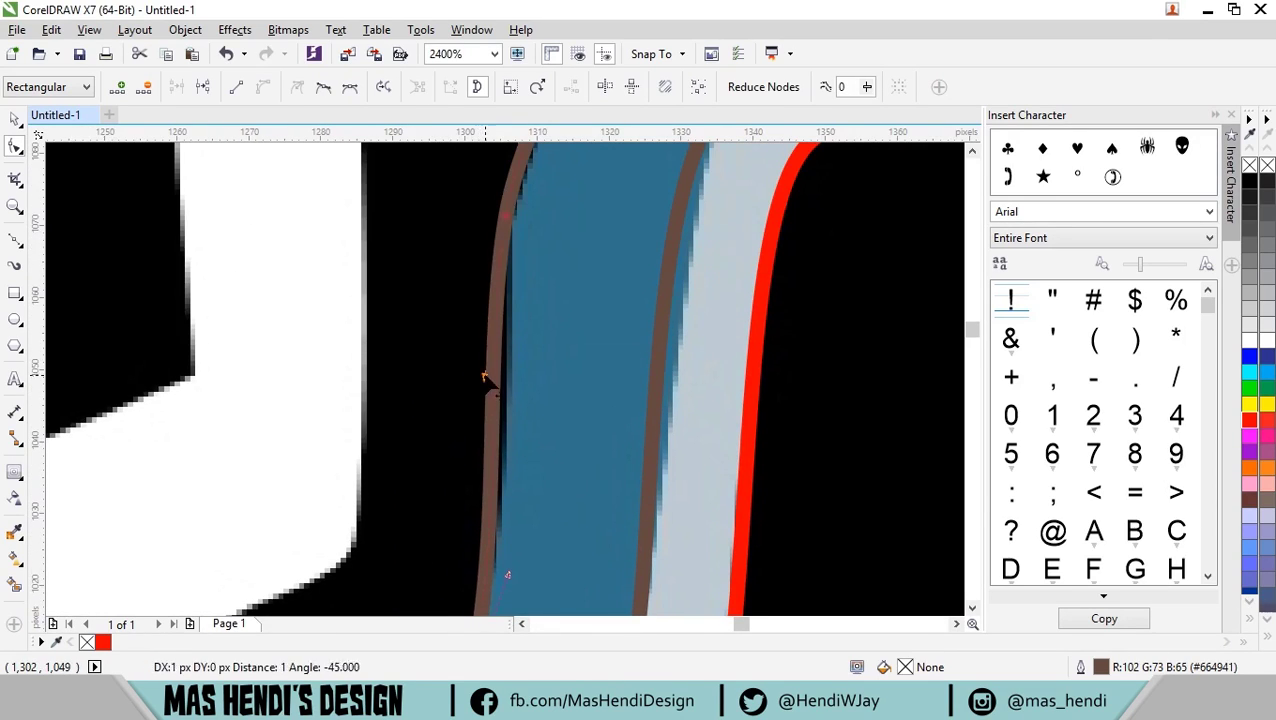
# Delete extra nodes at the innermost curve's bottom and bend its right half along the blue band beneath the skull's teeth.
pyautogui.scroll(-2, 485, 380)
pyautogui.scroll(3, 262, 518)
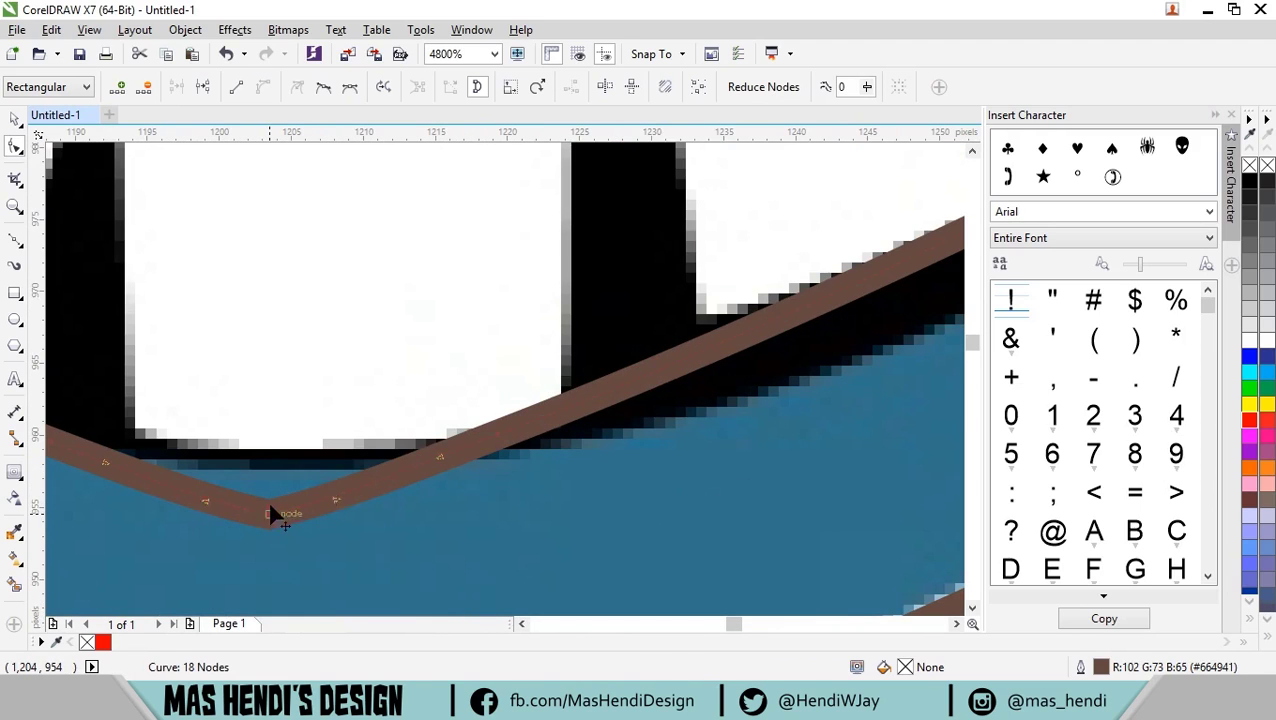
pyautogui.doubleClick(267, 505)
pyautogui.scroll(-1, 270, 510)
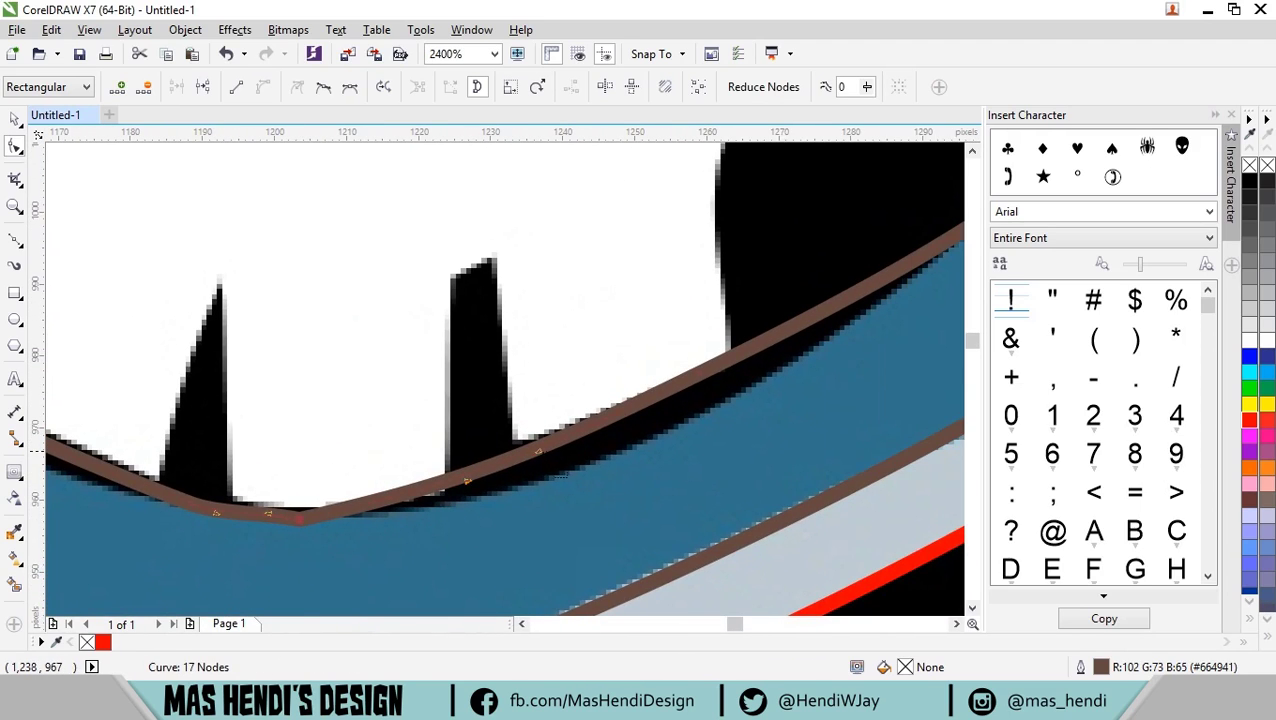
pyautogui.moveTo(621, 285); pyautogui.dragTo(738, 419)
pyautogui.press('Delete')
pyautogui.moveTo(455, 483); pyautogui.dragTo(513, 512)
pyautogui.click(584, 413)
pyautogui.hscroll(-2, 470, 490)
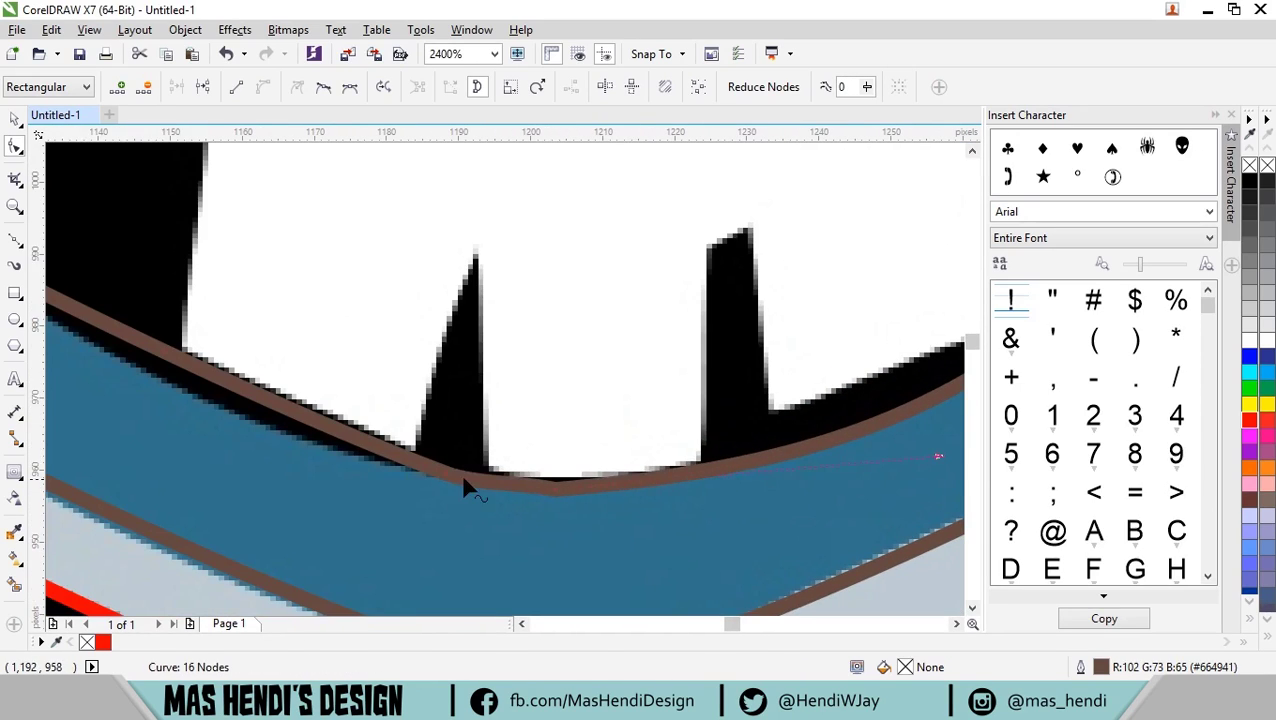
# Remove the extra nodes from the innermost curve's lower-left edge and bend it along the blue band.
pyautogui.doubleClick(390, 436)
pyautogui.hscroll(-1, 390, 436)
pyautogui.doubleClick(330, 355)
pyautogui.click(783, 520)
pyautogui.moveTo(540, 470); pyautogui.dragTo(536, 486)
pyautogui.scroll(-2, 536, 486)
pyautogui.scroll(2, 453, 355)
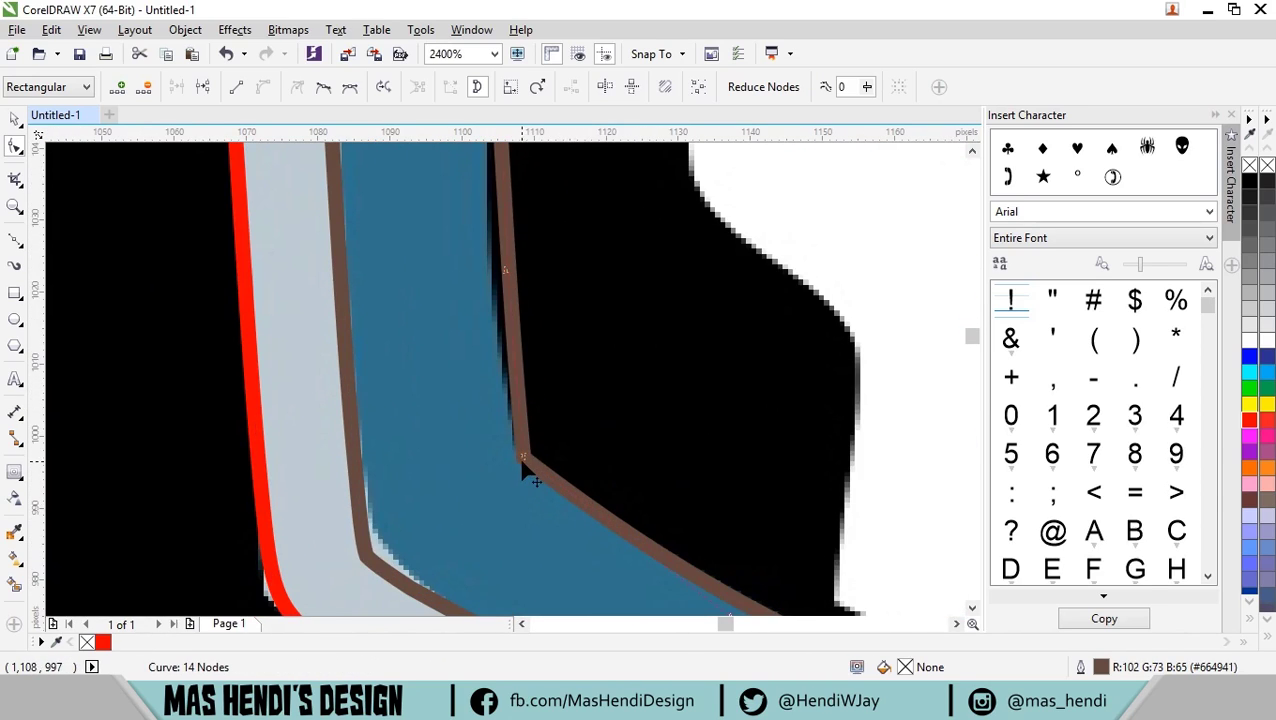
# Move the innermost curve's left pointed corner to the black notch's tip and delete the extra nodes on the edge below it.
pyautogui.scroll(5, 480, 300)
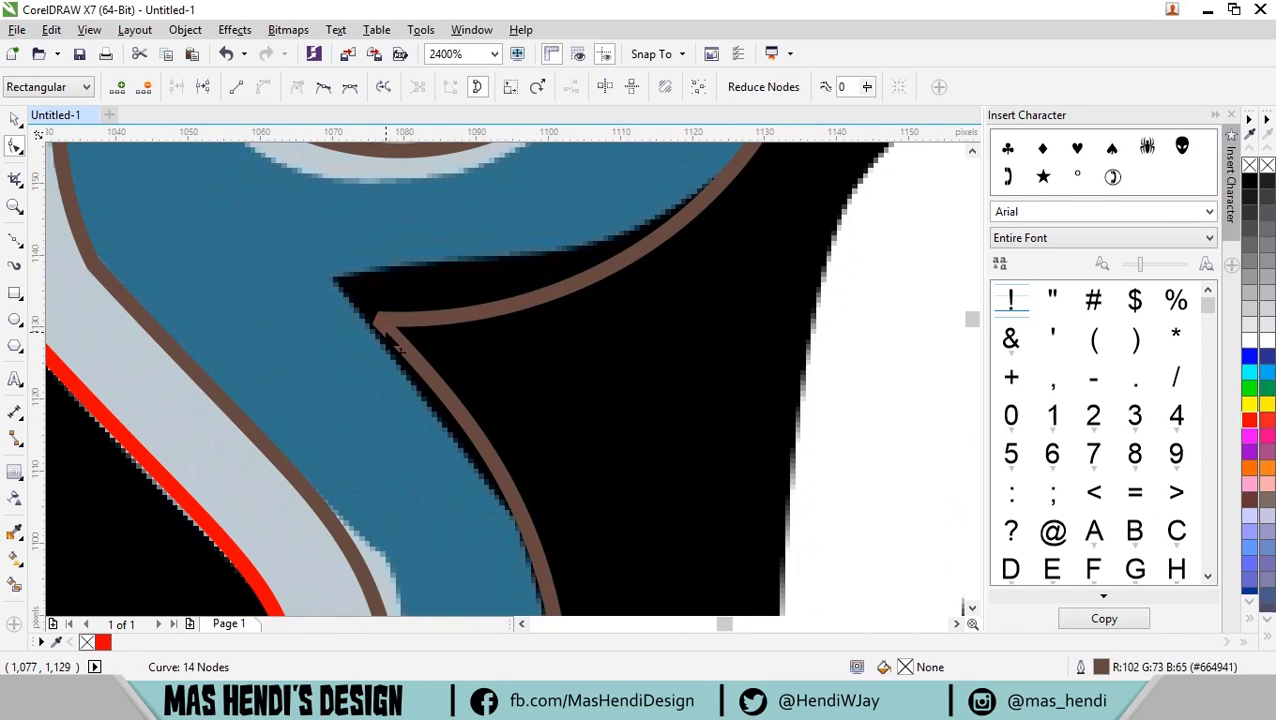
pyautogui.moveTo(397, 348); pyautogui.dragTo(345, 276)
pyautogui.doubleClick(449, 435)
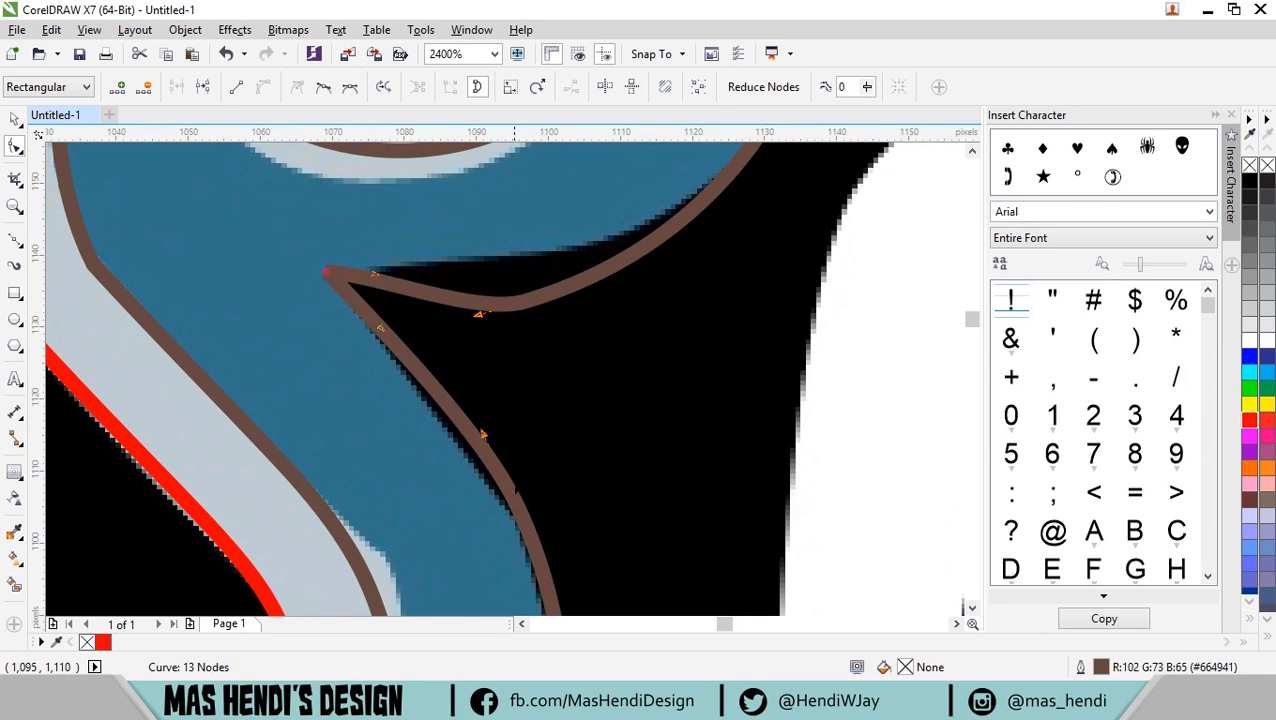
pyautogui.doubleClick(523, 514)
pyautogui.scroll(-1, 523, 514)
pyautogui.scroll(1, 530, 455)
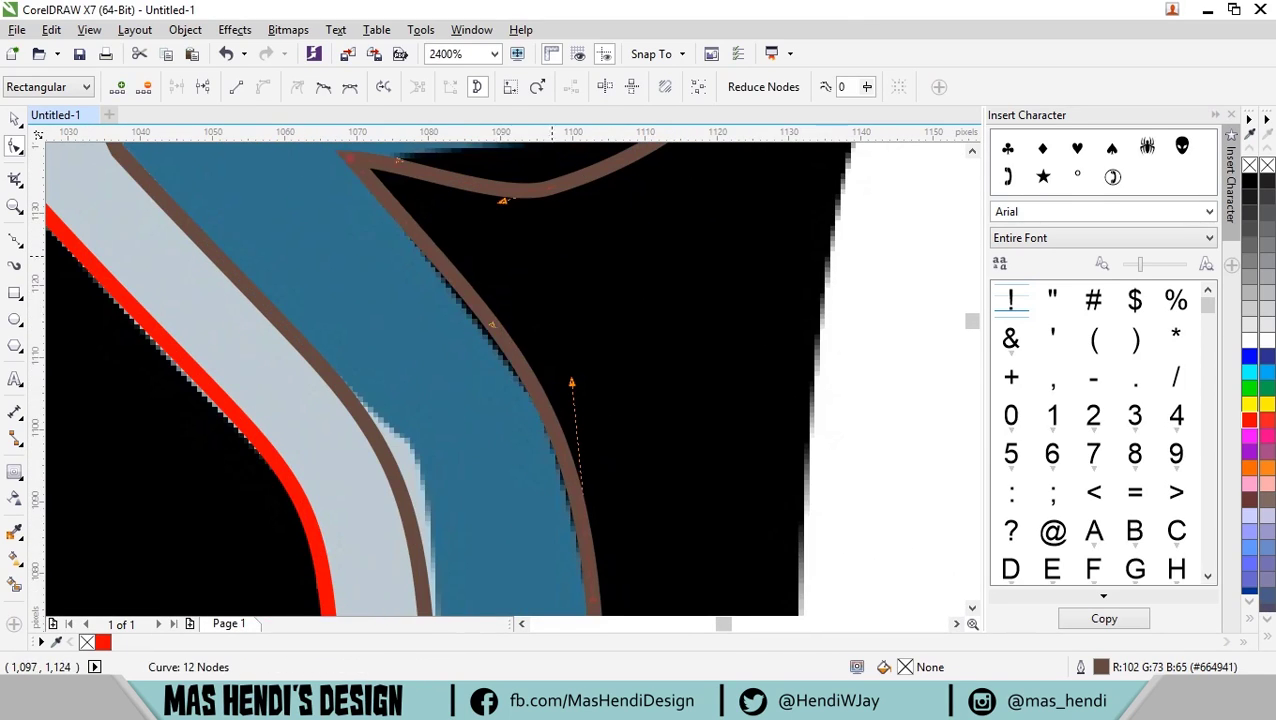
# Delete the extra node above the left pointed corner and curve that edge along the blue band's underside.
pyautogui.scroll(3, 349, 448)
pyautogui.doubleClick(460, 462)
pyautogui.moveTo(530, 425)
pyautogui.mouseDown()
pyautogui.moveTo(535, 518)
pyautogui.moveTo(541, 447)
pyautogui.mouseUp()
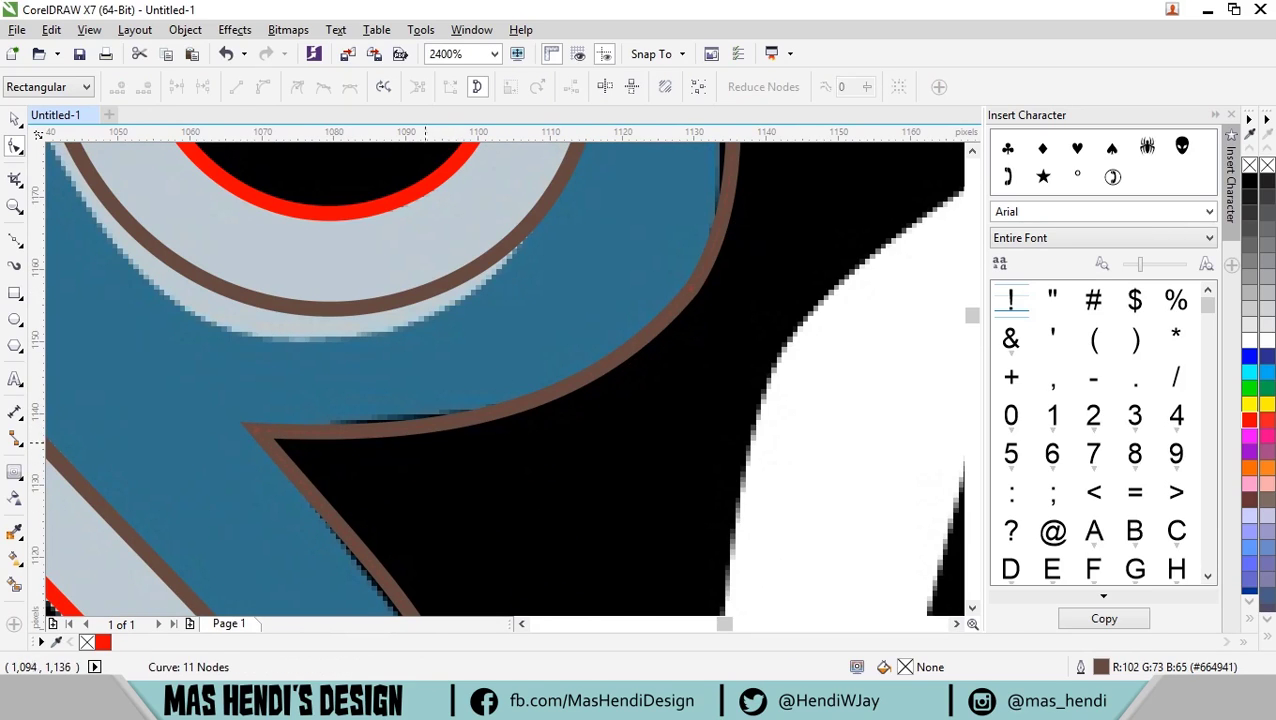
pyautogui.moveTo(745, 146)
pyautogui.mouseDown()
pyautogui.moveTo(458, 444)
pyautogui.moveTo(450, 480)
pyautogui.mouseUp()
pyautogui.scroll(-1, 457, 440)
pyautogui.scroll(-2, 660, 340)
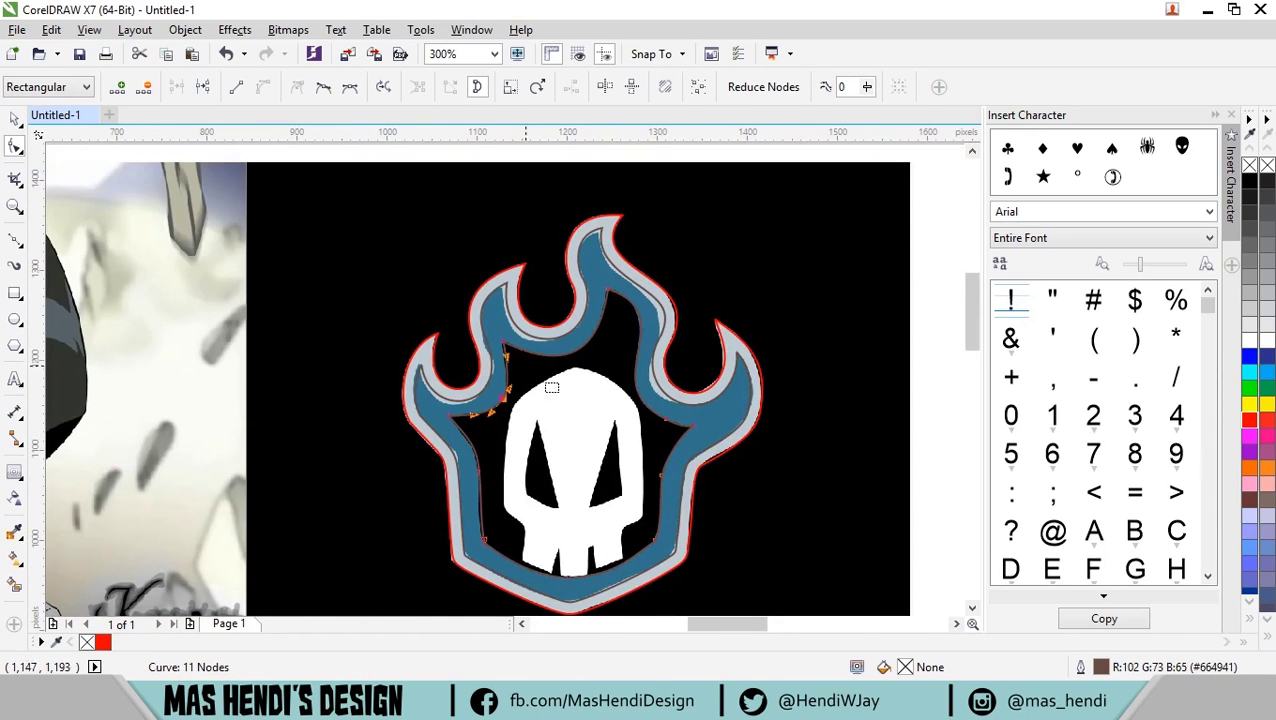
# Reposition the middle curve's tip node in the tallest flame, delete an extra node, and bend its left edge along the blue shape.
pyautogui.scroll(1, 660, 340)
pyautogui.scroll(1, 655, 278)
pyautogui.moveTo(576, 256); pyautogui.dragTo(568, 248)
pyautogui.doubleClick(570, 251)
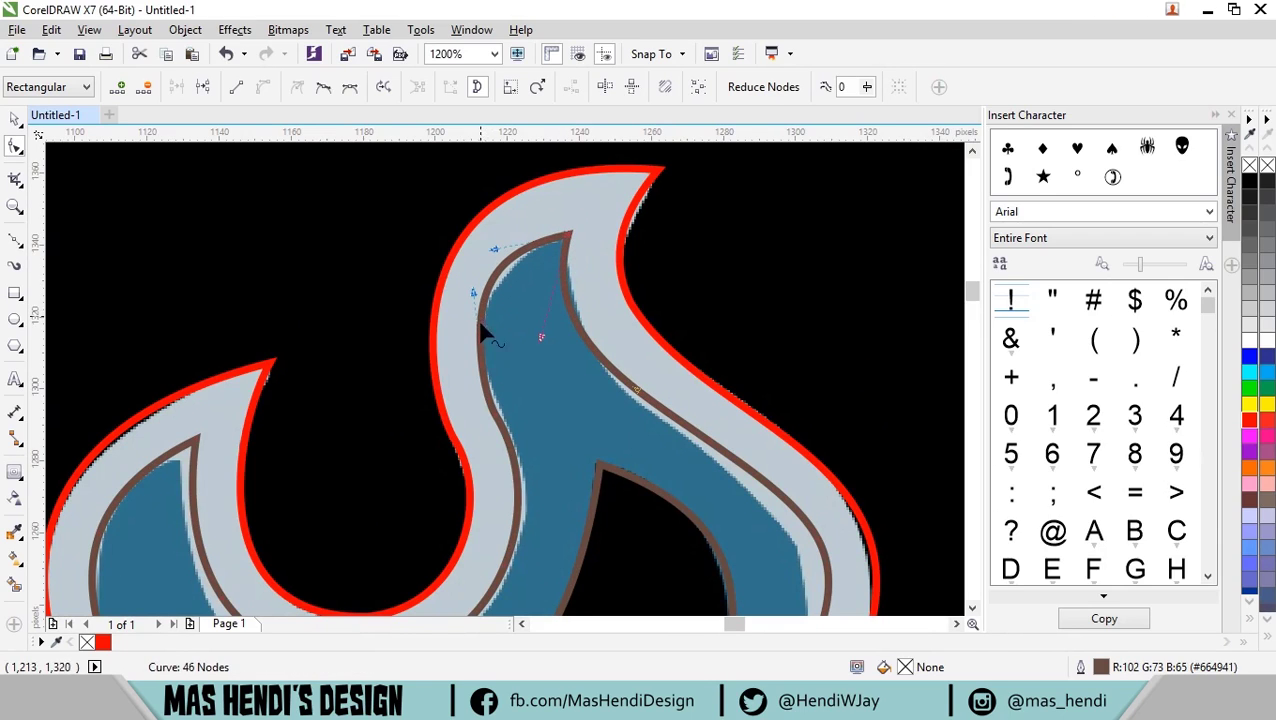
pyautogui.scroll(1, 522, 452)
pyautogui.press('Delete')
pyautogui.scroll(-1, 530, 478)
pyautogui.moveTo(501, 421); pyautogui.dragTo(644, 222)
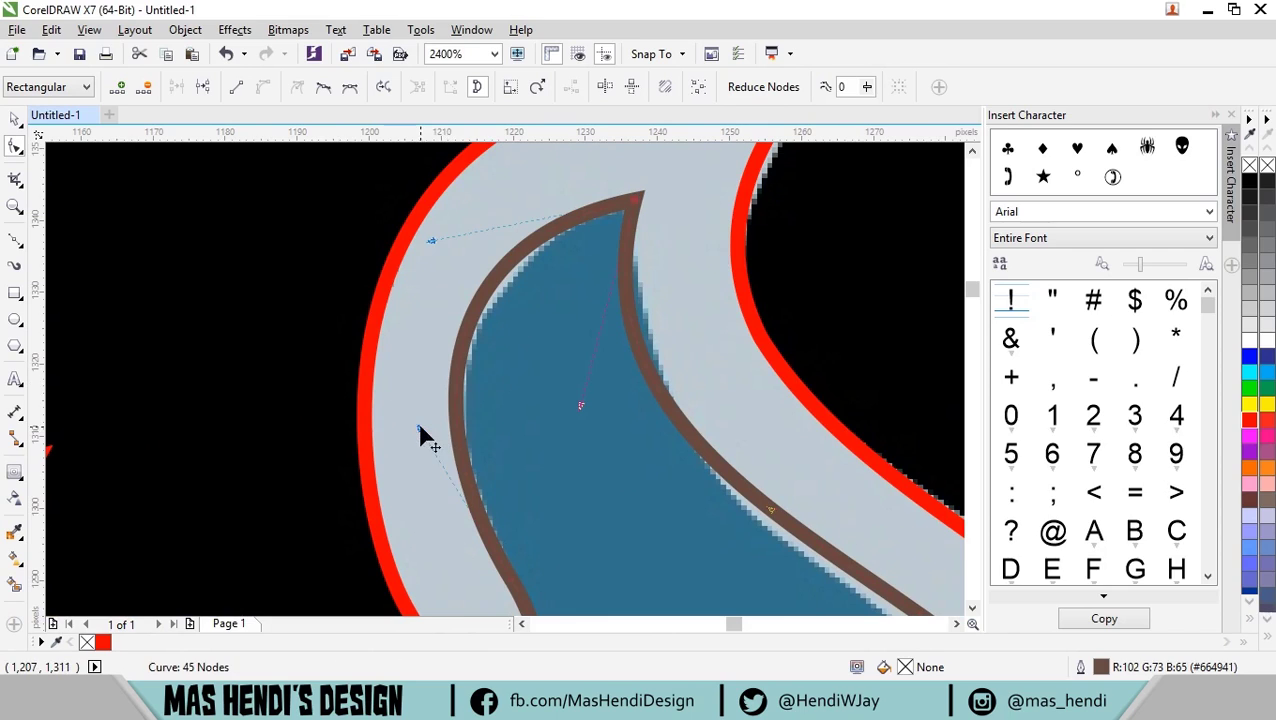
# Delete an extra node on the middle curve's right edge in the tallest flame and adjust the handles to follow the blue shape.
pyautogui.scroll(-1, 612, 372)
pyautogui.scroll(1, 690, 440)
pyautogui.moveTo(703, 466); pyautogui.dragTo(673, 486)
pyautogui.doubleClick(490, 276)
pyautogui.scroll(-1, 521, 299)
pyautogui.scroll(1, 336, 333)
pyautogui.moveTo(335, 333); pyautogui.dragTo(332, 345)
# Delete an extra node on the middle curve's outer edge along the tallest flame's right side.
pyautogui.click(531, 373)
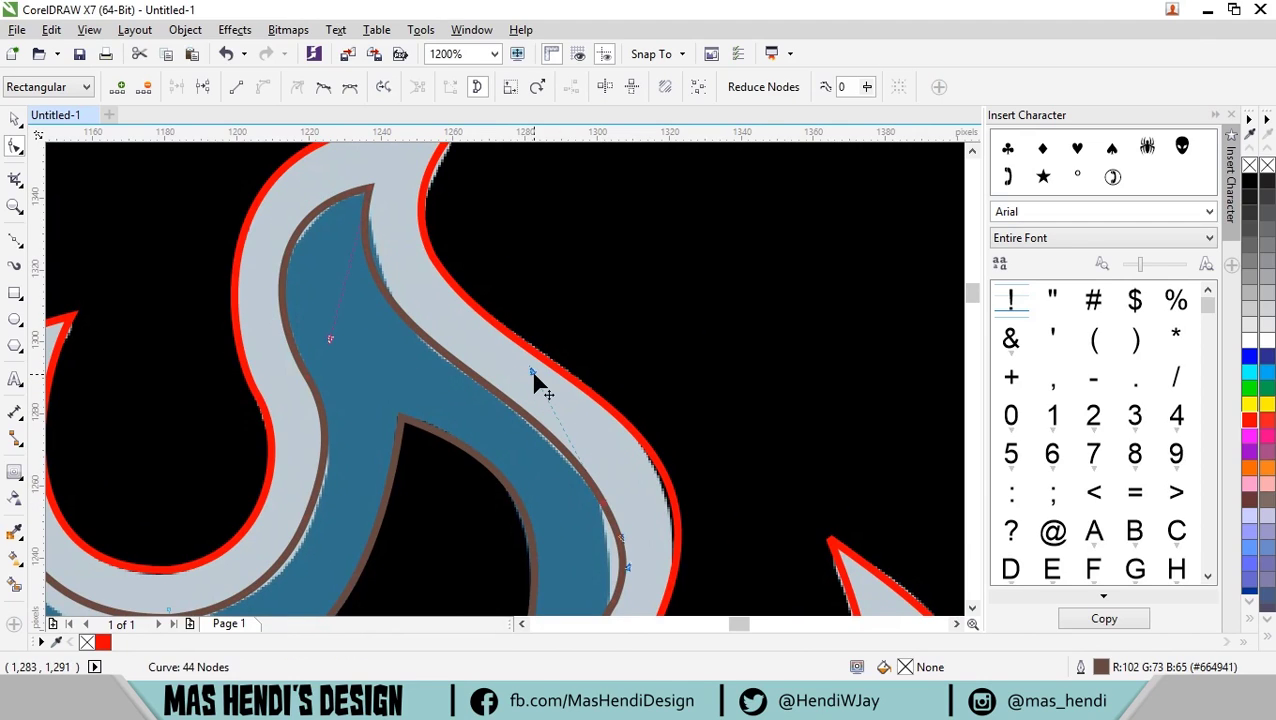
pyautogui.scroll(1, 537, 382)
pyautogui.doubleClick(596, 357)
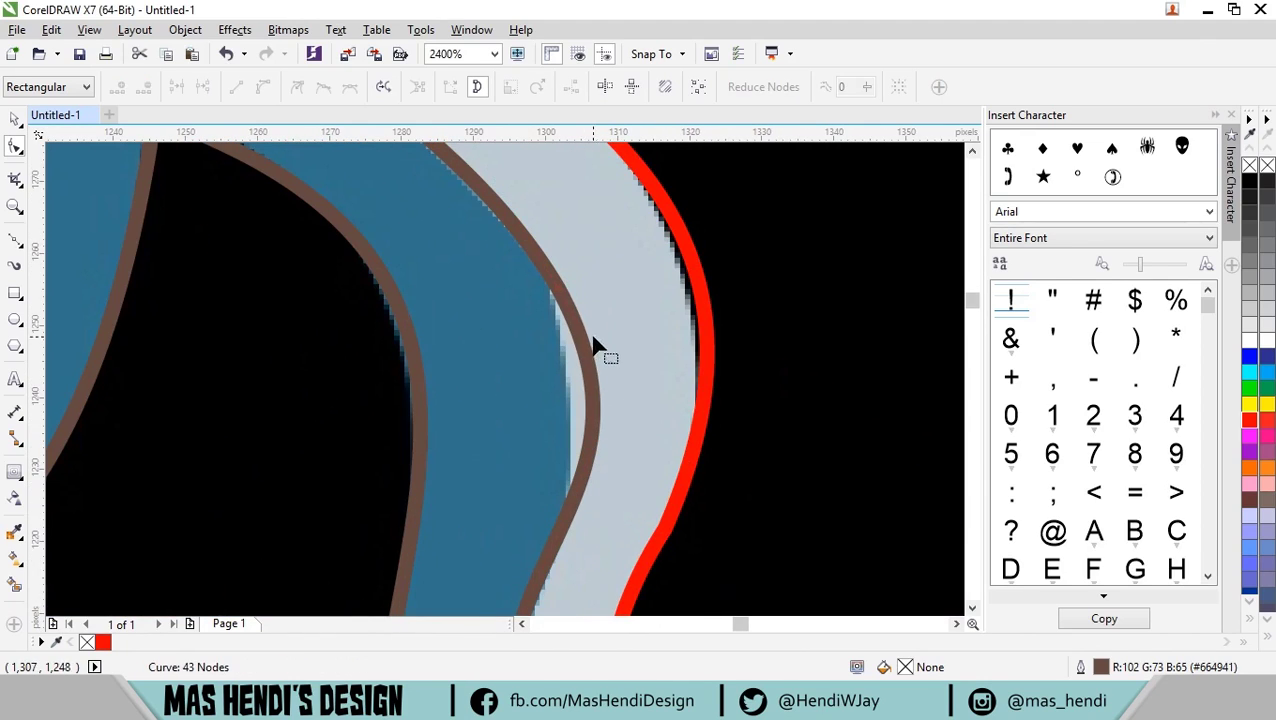
pyautogui.scroll(-1, 660, 490)
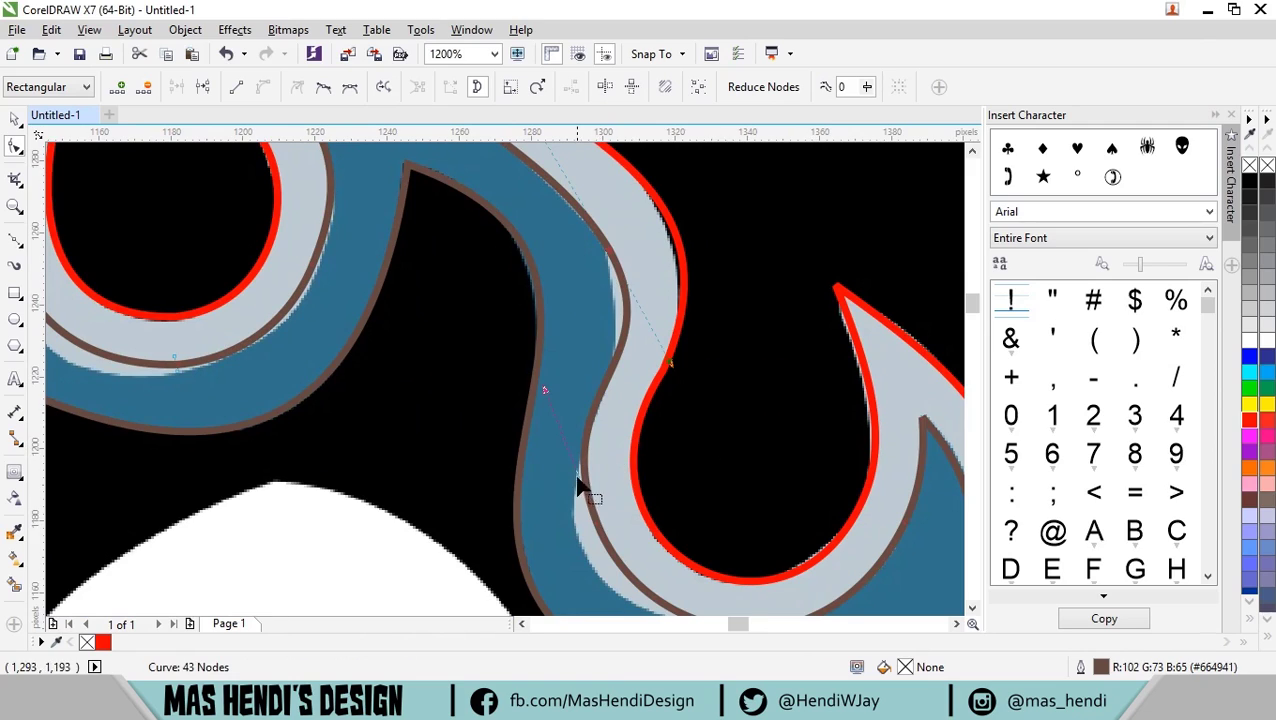
# Bend the middle curve's outer edge below the tallest flame and replace its misplaced node so the edge follows the blue band.
pyautogui.moveTo(600, 520); pyautogui.dragTo(600, 595)
pyautogui.moveTo(660, 348); pyautogui.dragTo(657, 342)
pyautogui.scroll(3, 568, 403)
pyautogui.doubleClick(550, 372)
pyautogui.doubleClick(570, 397)
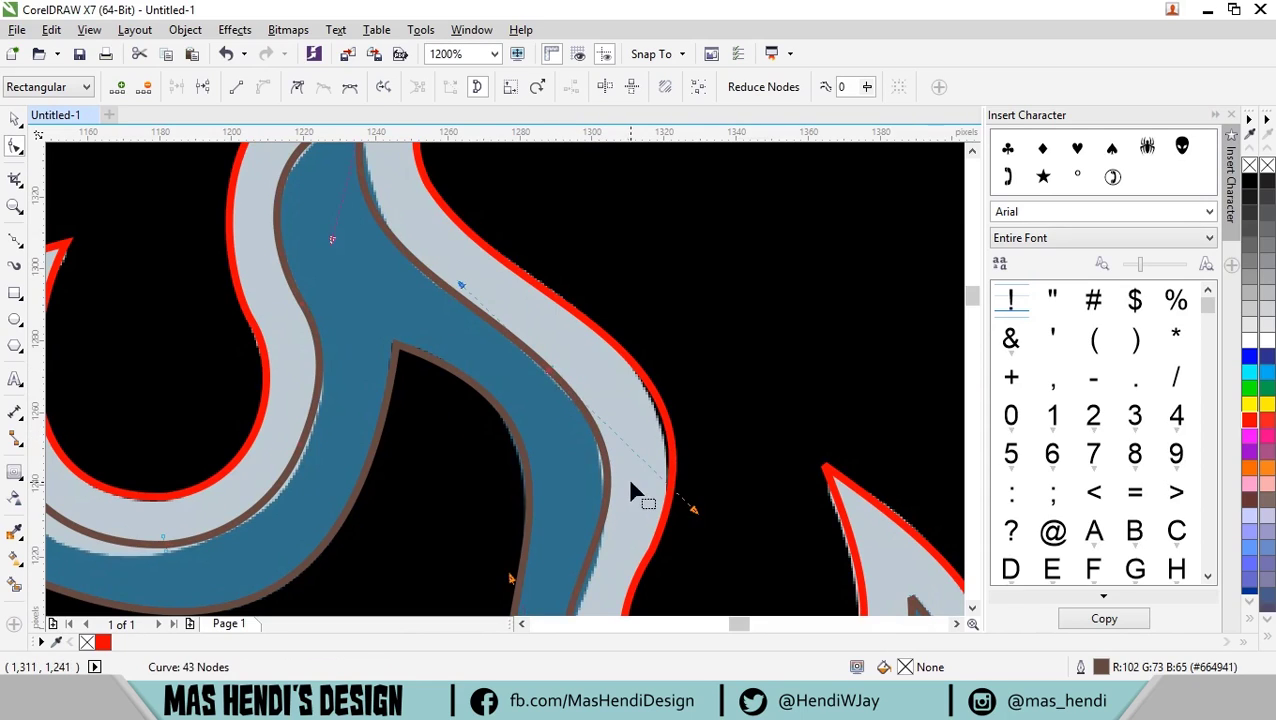
# Adjust the middle curve's S-shaped bend between the tallest flame and the right flame to match the grey-blue boundary.
pyautogui.scroll(-2, 632, 490)
pyautogui.moveTo(648, 351); pyautogui.dragTo(647, 352)
pyautogui.scroll(-2, 545, 560)
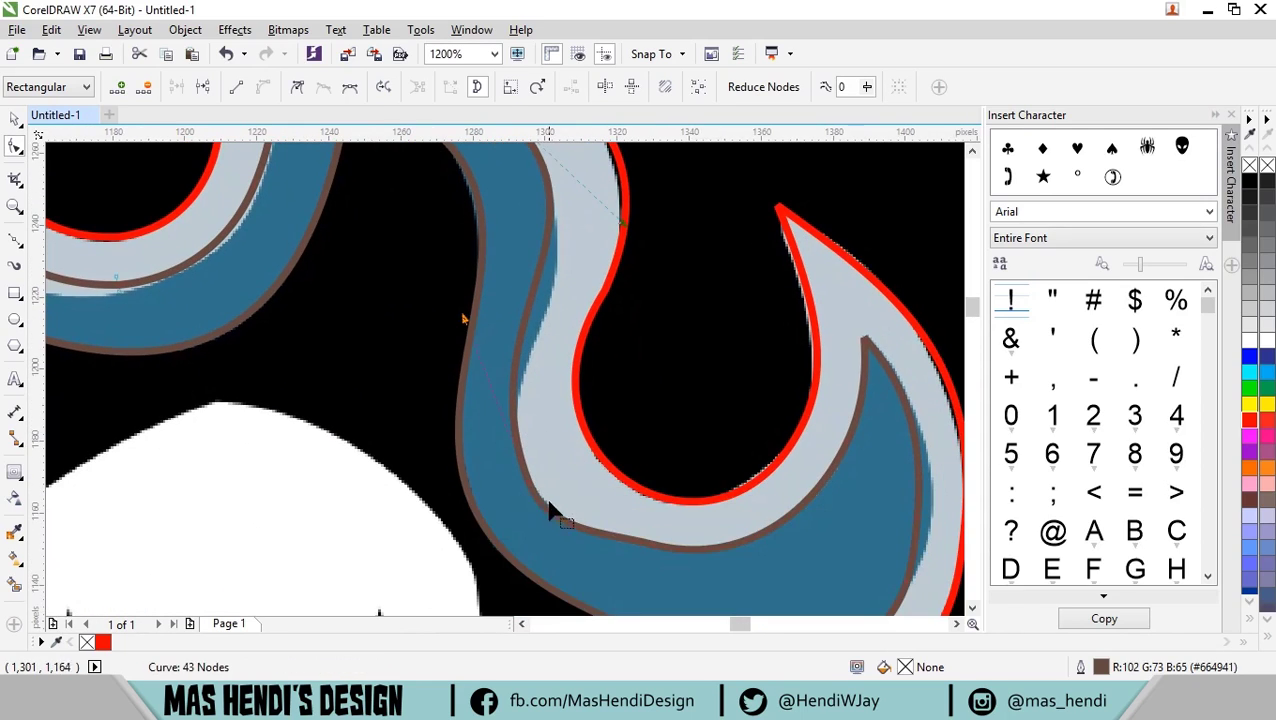
pyautogui.moveTo(546, 318); pyautogui.dragTo(547, 317)
# Delete the extra nodes on the middle curve's U-shaped edge and smooth it up to the right flame.
pyautogui.scroll(-2, 649, 505)
pyautogui.scroll(1, 652, 455)
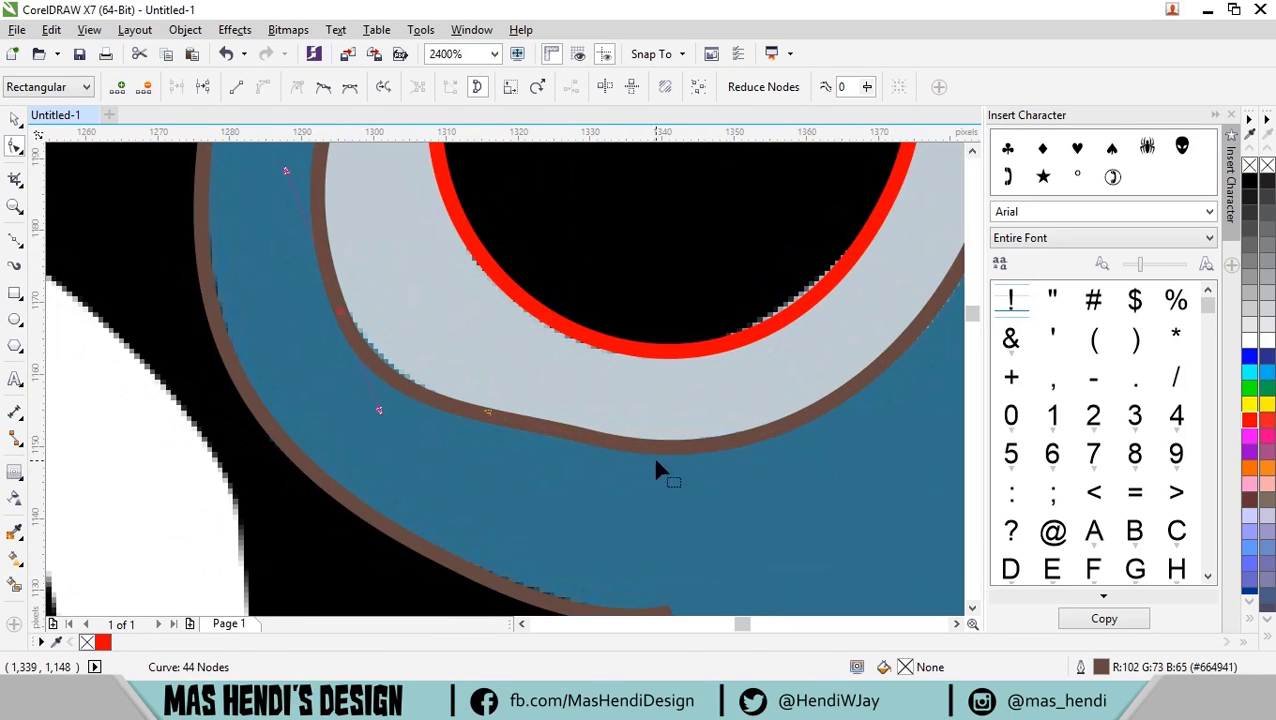
pyautogui.doubleClick(592, 437)
pyautogui.scroll(1, 509, 438)
pyautogui.scroll(-1, 695, 549)
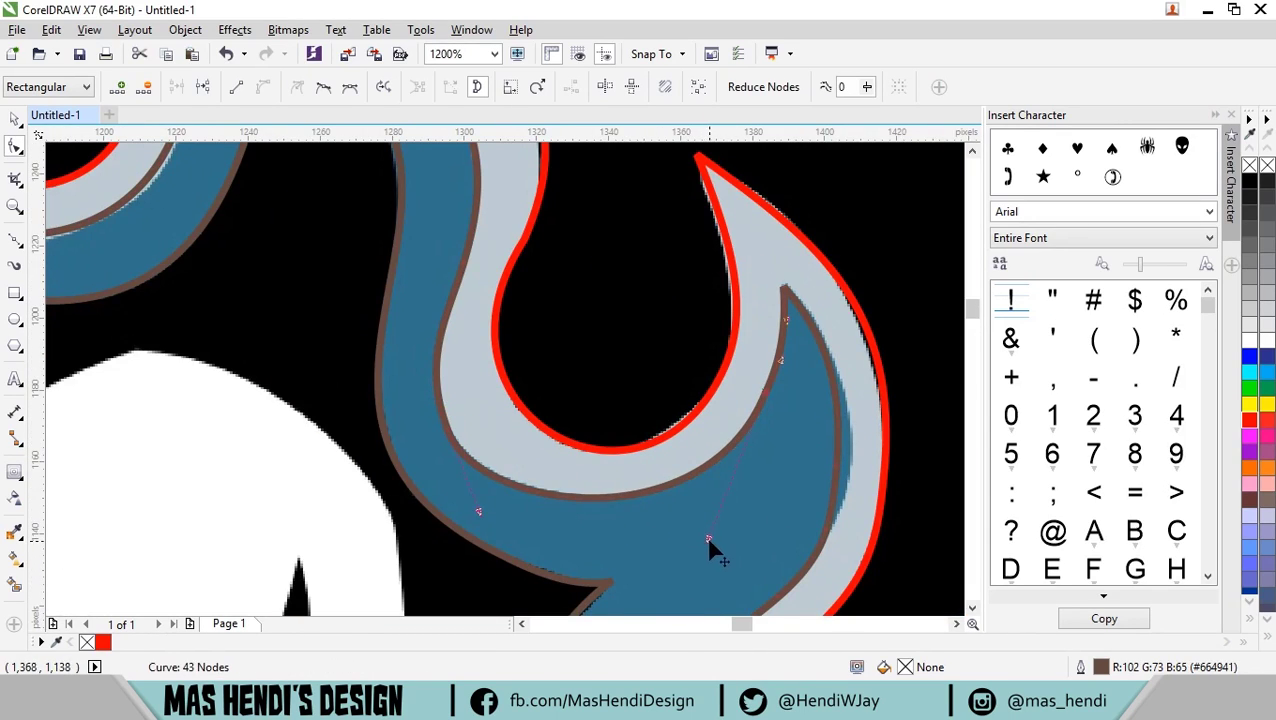
pyautogui.scroll(1, 840, 490)
pyautogui.doubleClick(735, 435)
pyautogui.scroll(-1, 735, 435)
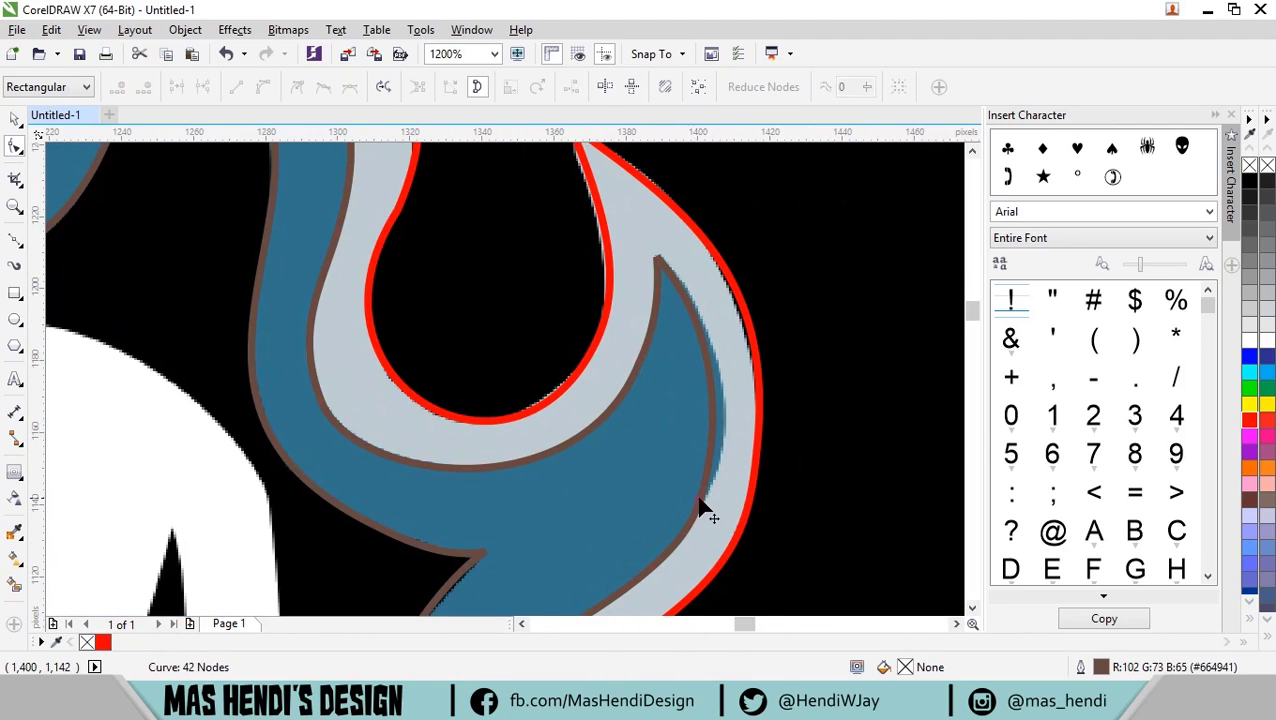
# Refit the middle curve's corner below the right flame to the blue band's edge and delete an extra node there.
pyautogui.scroll(-1, 700, 428)
pyautogui.scroll(2, 600, 430)
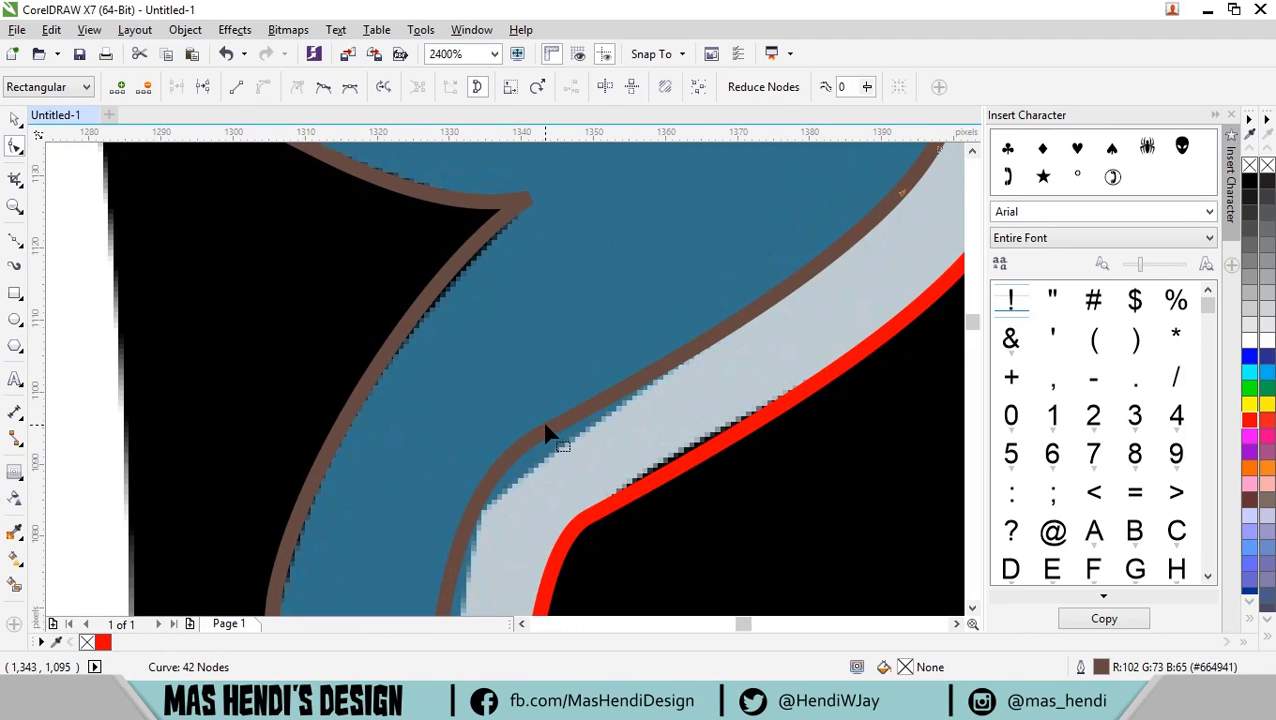
pyautogui.moveTo(487, 500); pyautogui.dragTo(484, 512)
pyautogui.scroll(-1, 484, 512)
pyautogui.scroll(1, 490, 447)
pyautogui.doubleClick(512, 362)
pyautogui.scroll(-1, 492, 370)
pyautogui.scroll(1, 472, 382)
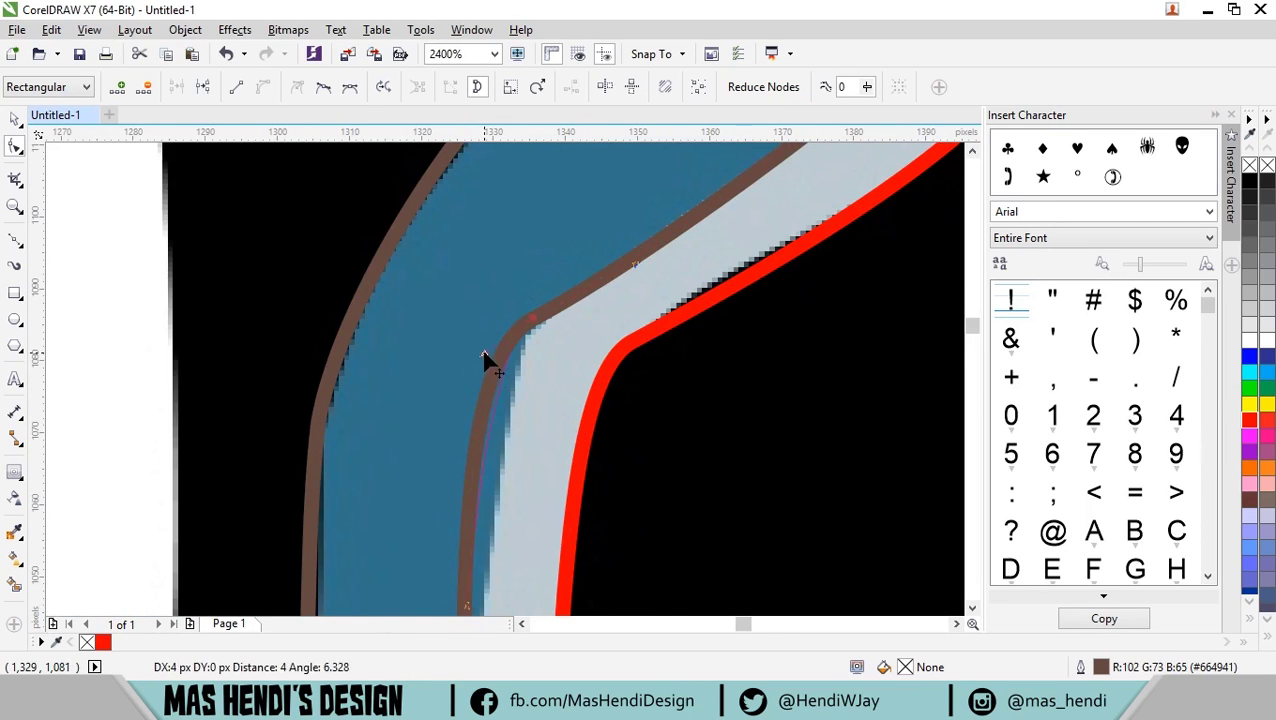
# Delete the extra nodes at the middle curve's corner below the lower left flame.
pyautogui.scroll(-2, 483, 360)
pyautogui.scroll(-1, 541, 421)
pyautogui.scroll(1, 387, 350)
pyautogui.scroll(1, 365, 340)
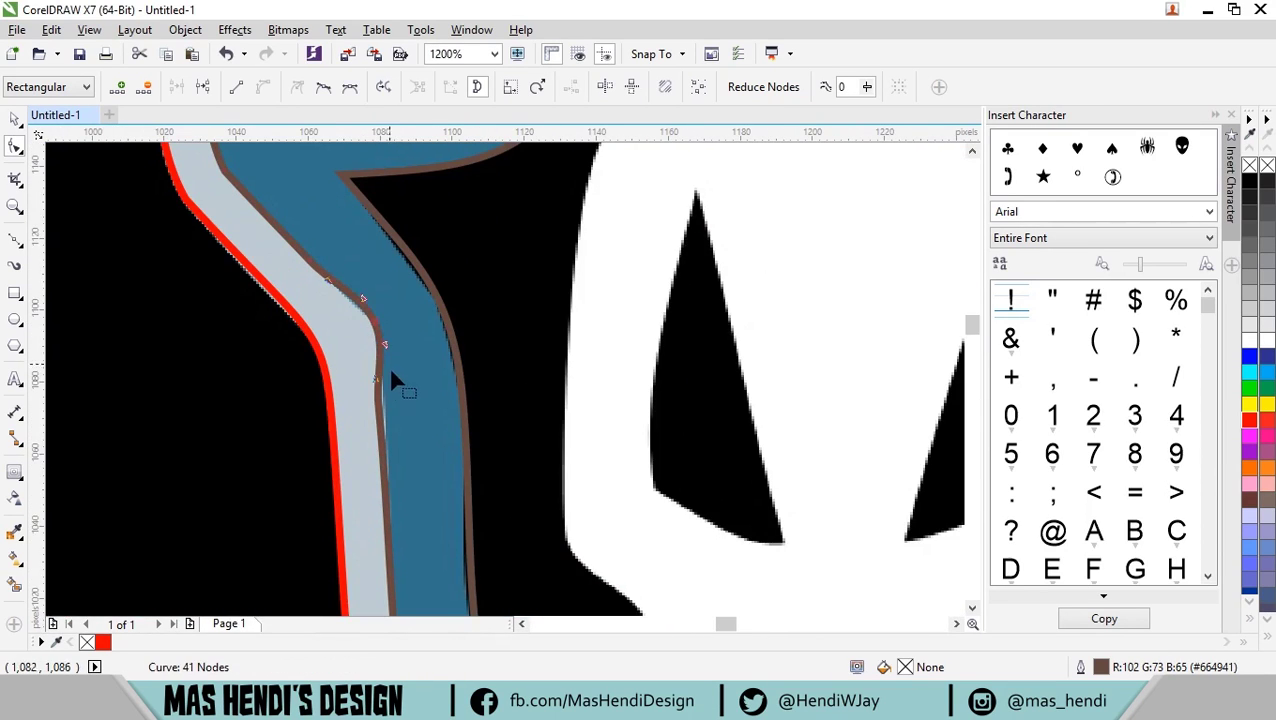
pyautogui.moveTo(368, 430); pyautogui.dragTo(368, 430)
pyautogui.press('Delete')
pyautogui.scroll(-1, 297, 276)
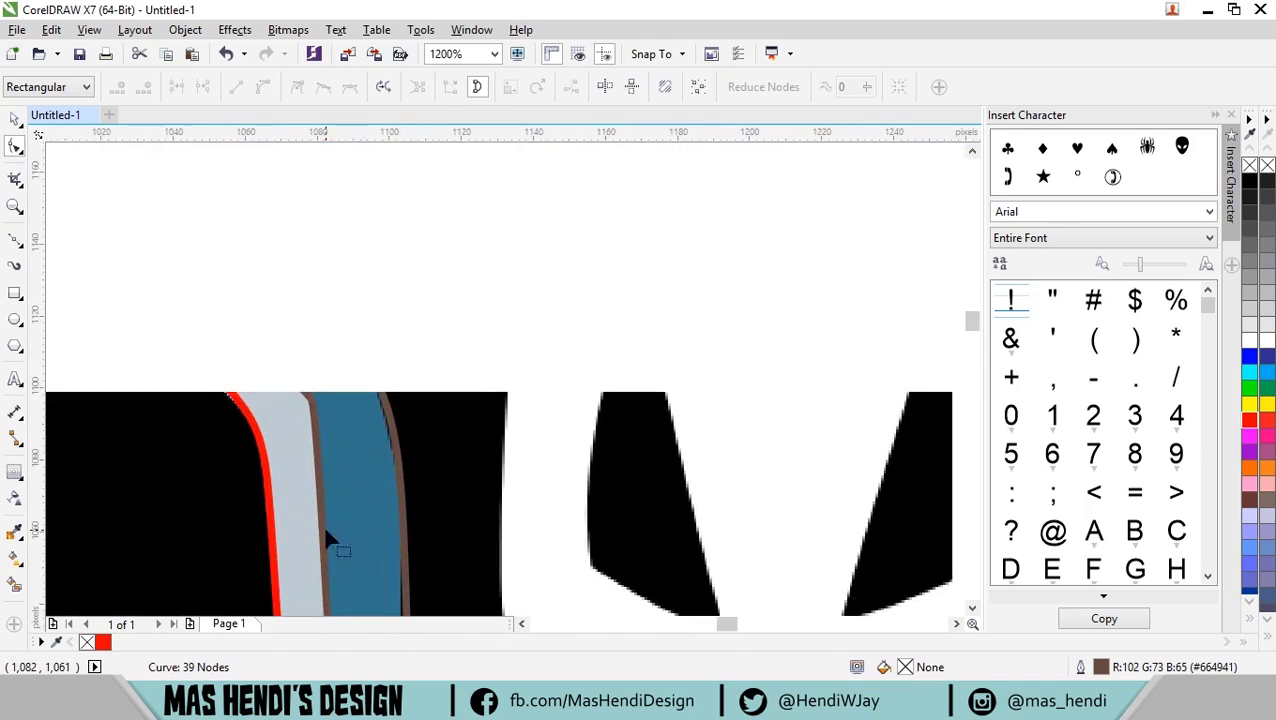
# Delete the remaining extra nodes on the middle curve around the lower left flame.
pyautogui.scroll(1, 365, 313)
pyautogui.scroll(1, 353, 420)
pyautogui.doubleClick(212, 318)
pyautogui.moveTo(353, 550); pyautogui.dragTo(353, 548)
pyautogui.press('Delete')
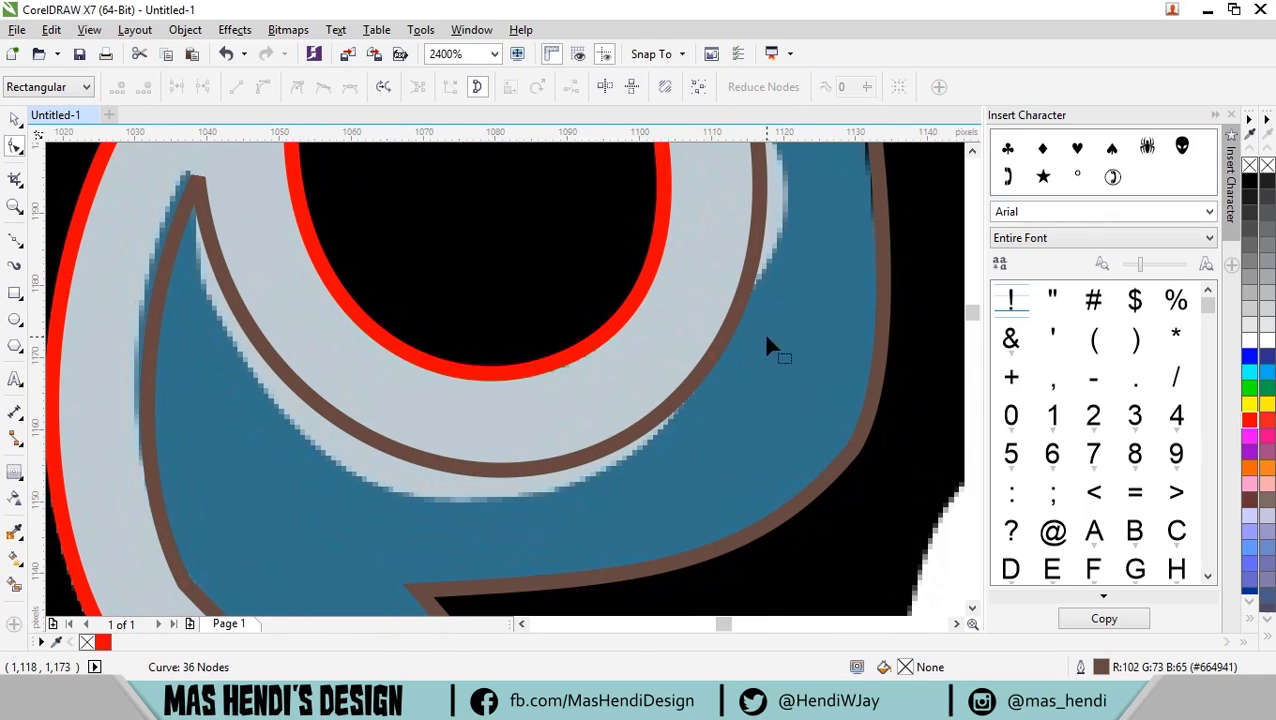
# Bend the middle curve's U-shaped edge beside the lower left flame along the grey band's lower boundary.
pyautogui.moveTo(568, 562); pyautogui.dragTo(490, 578)
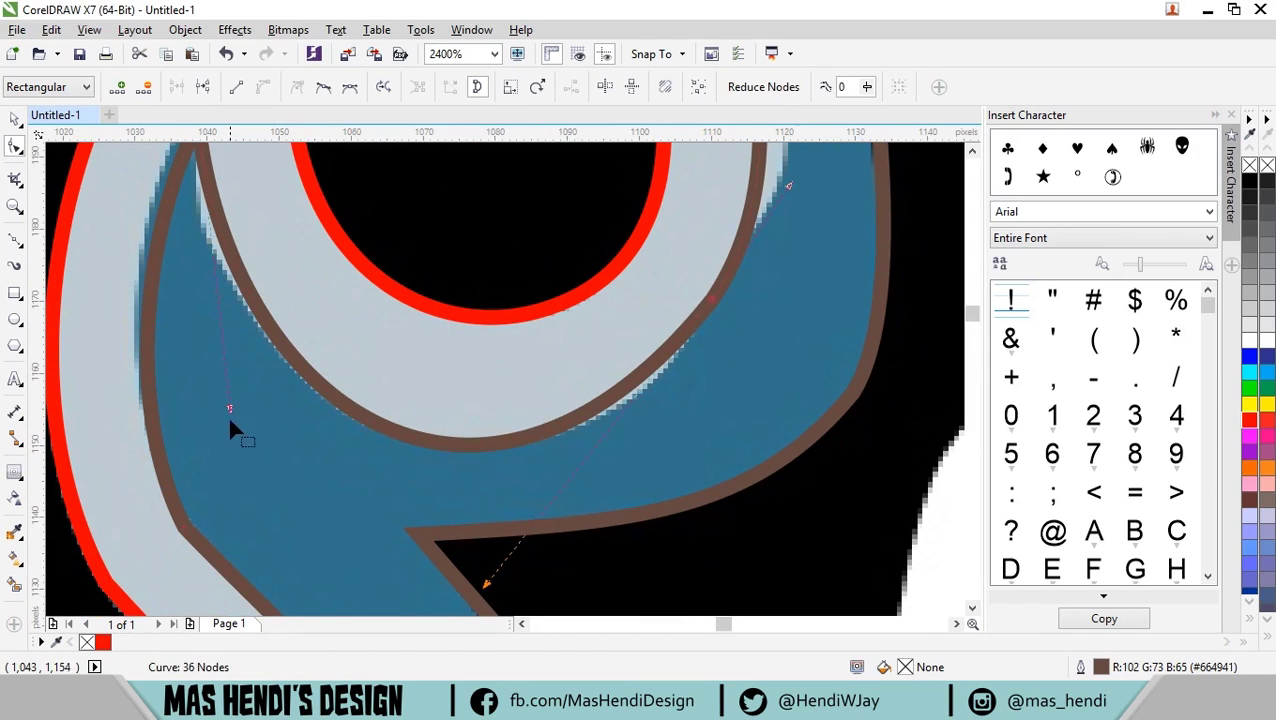
pyautogui.moveTo(207, 415); pyautogui.dragTo(207, 415)
pyautogui.scroll(-3, 615, 336)
pyautogui.scroll(4, 527, 447)
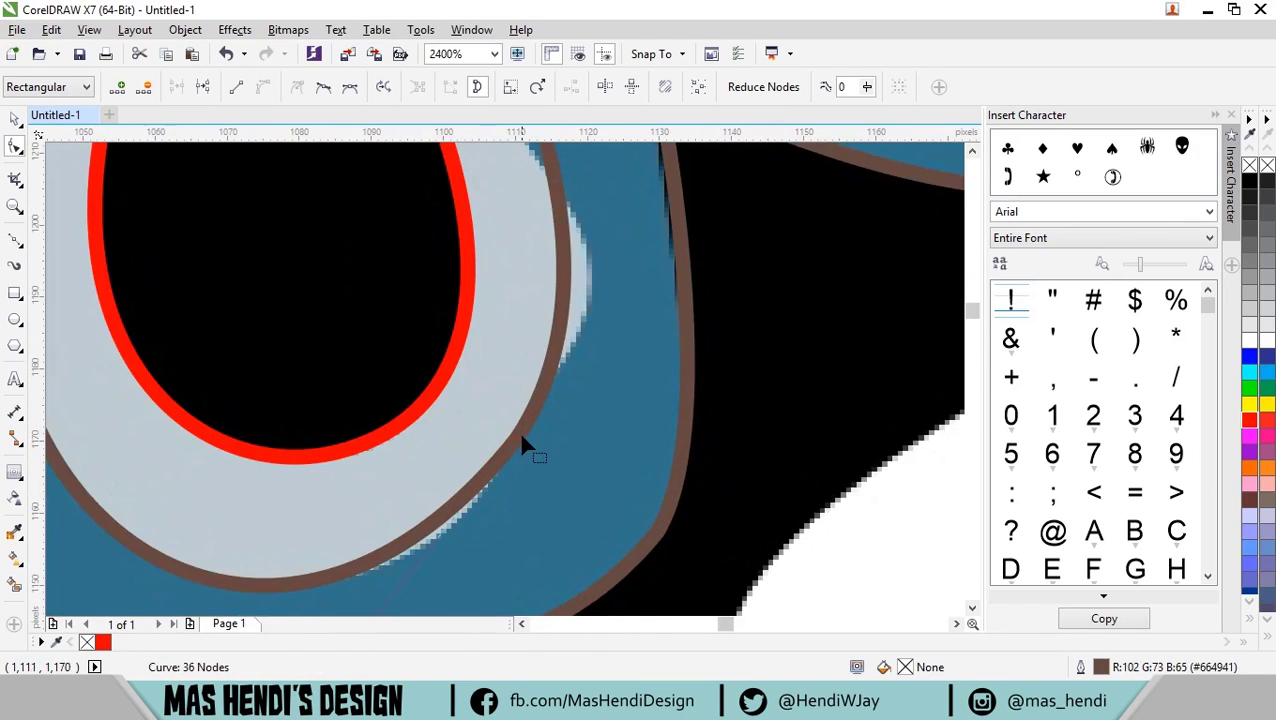
pyautogui.scroll(-3, 512, 440)
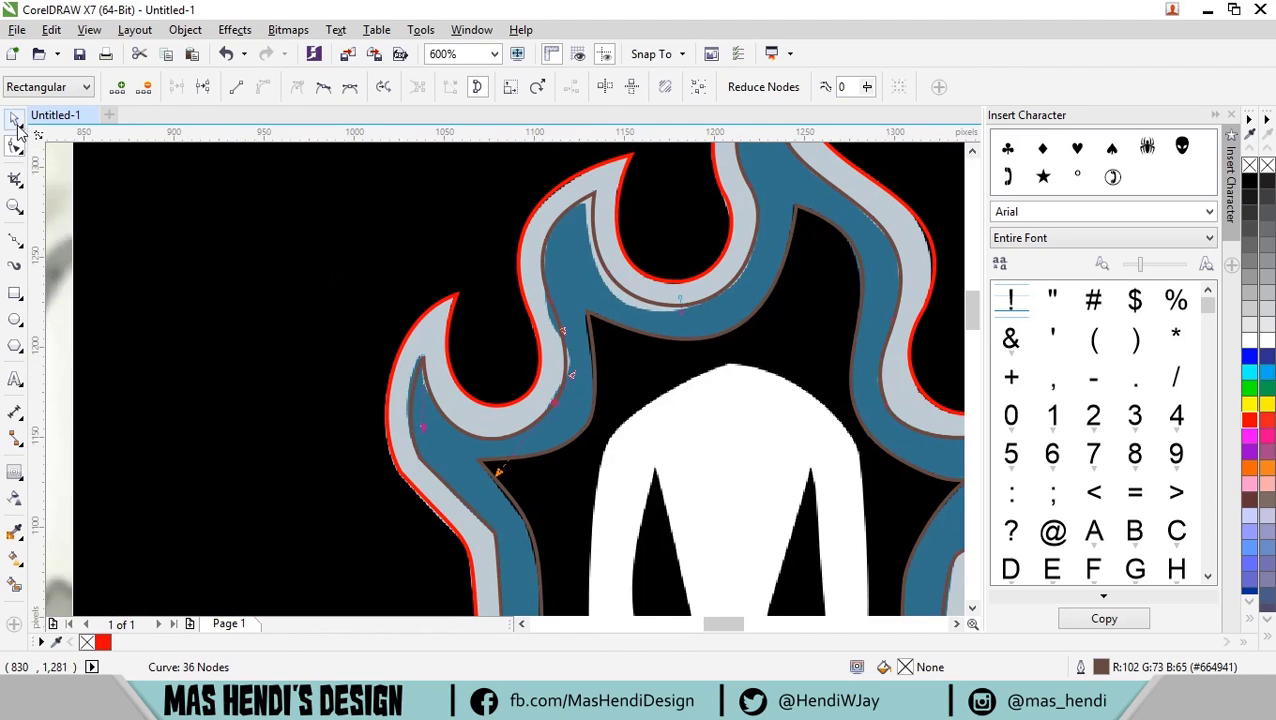
# Place a copy of the innermost curve slightly higher and give it a light purple (#9999FF) outline.
pyautogui.click(16, 120)
pyautogui.scroll(-2, 661, 524)
pyautogui.scroll(3, 384, 470)
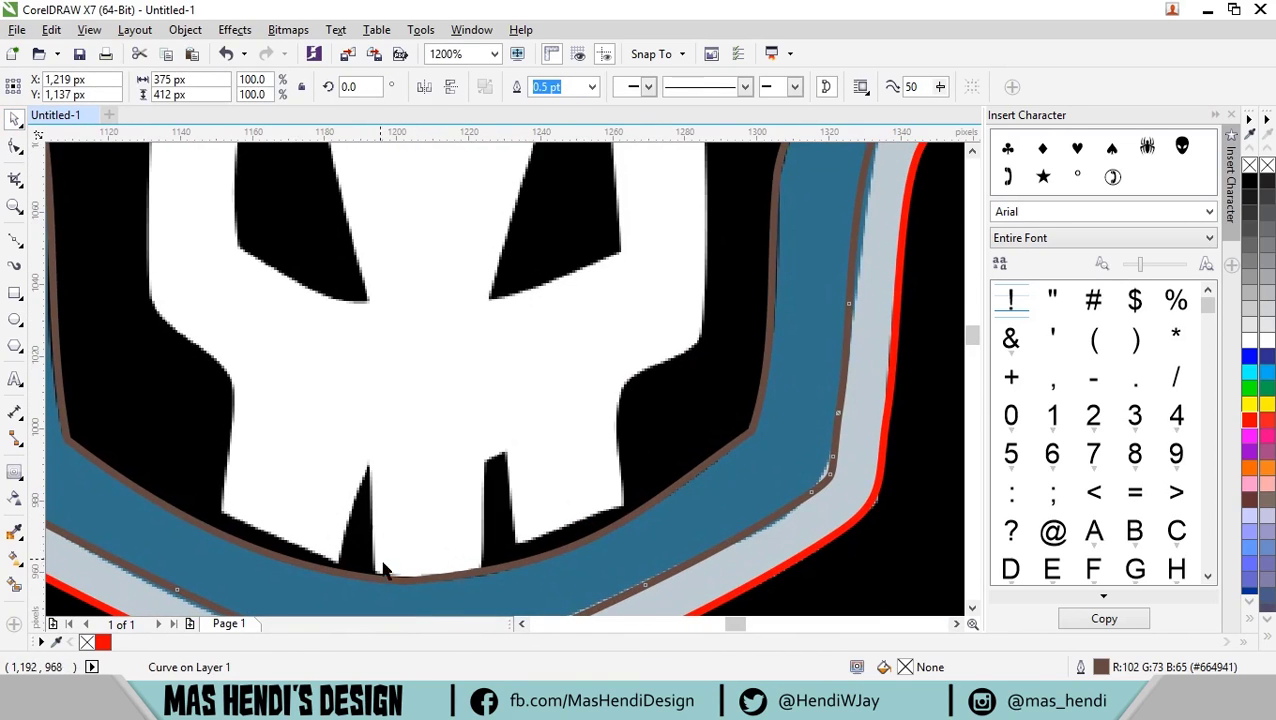
pyautogui.moveTo(367, 578); pyautogui.dragTo(371, 553)
pyautogui.rightClick(1253, 541)
pyautogui.scroll(1, 604, 459)
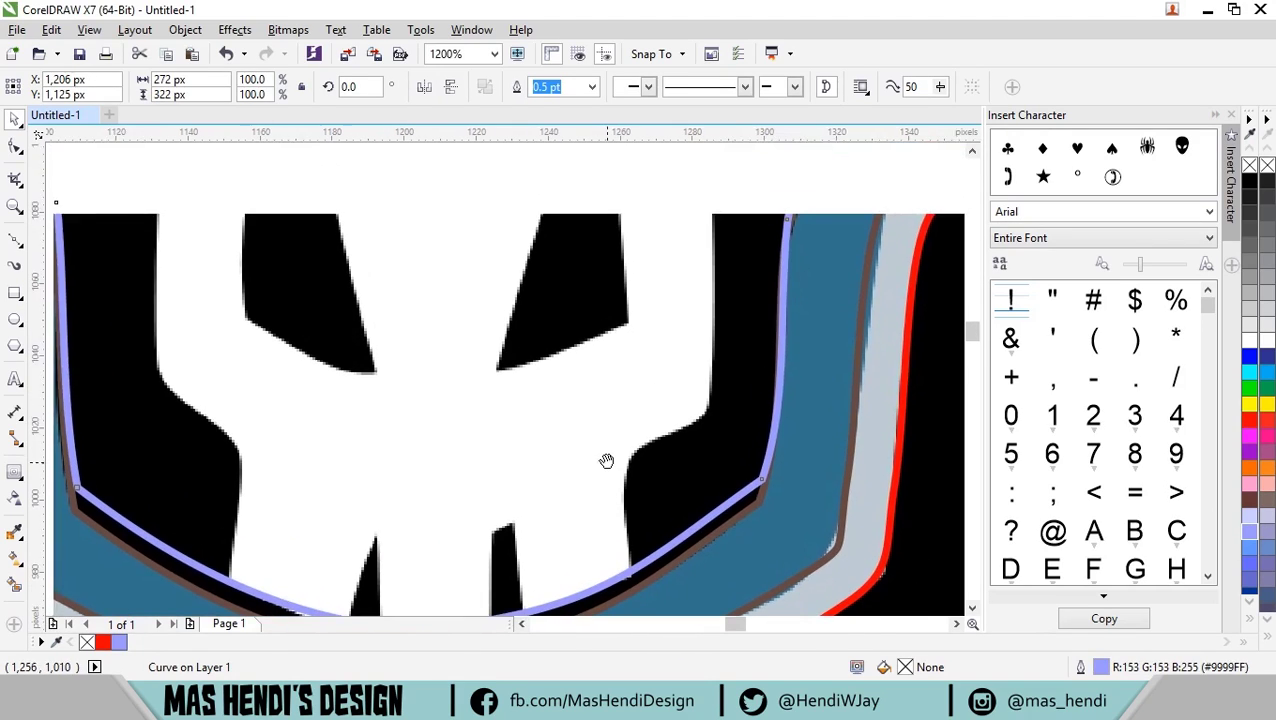
# Trace the skull with Bezier segments from the lower left jaw corner up the left side and over the crown.
pyautogui.click(14, 243)
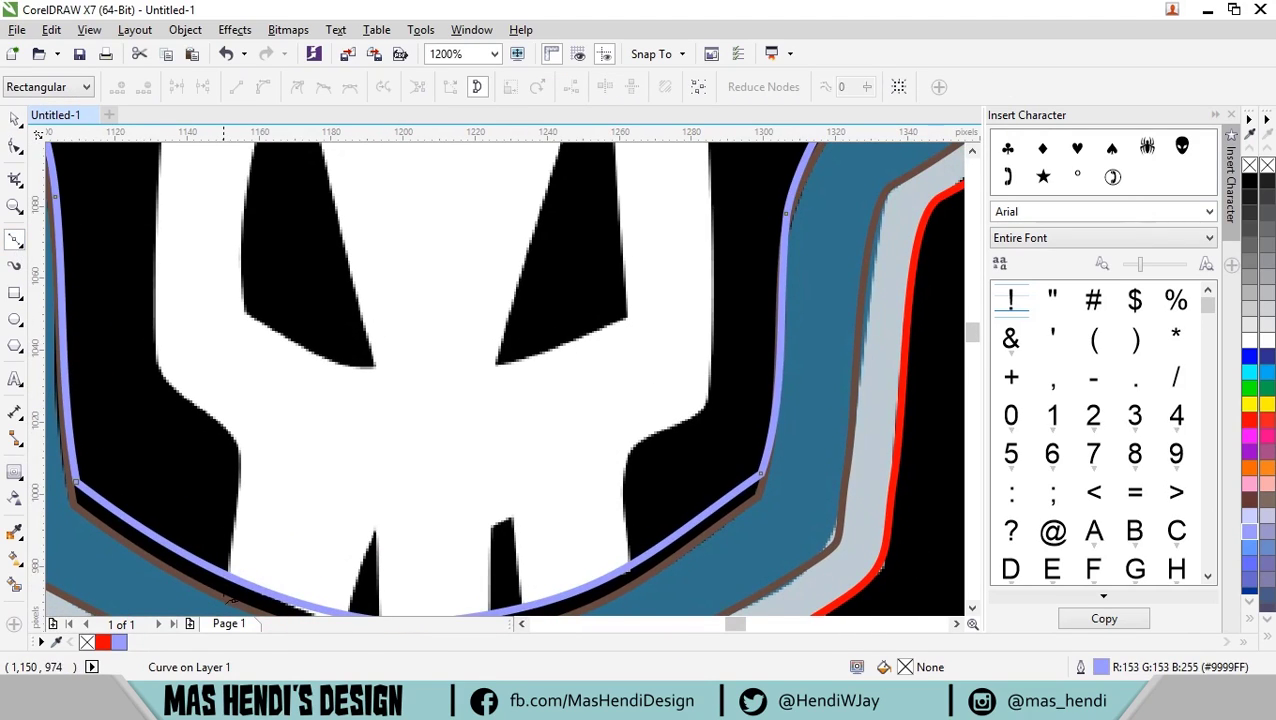
pyautogui.click(165, 368)
pyautogui.scroll(3, 219, 436)
pyautogui.click(241, 296)
pyautogui.scroll(2, 270, 217)
pyautogui.moveTo(302, 373); pyautogui.dragTo(352, 333)
pyautogui.moveTo(525, 244); pyautogui.dragTo(638, 233)
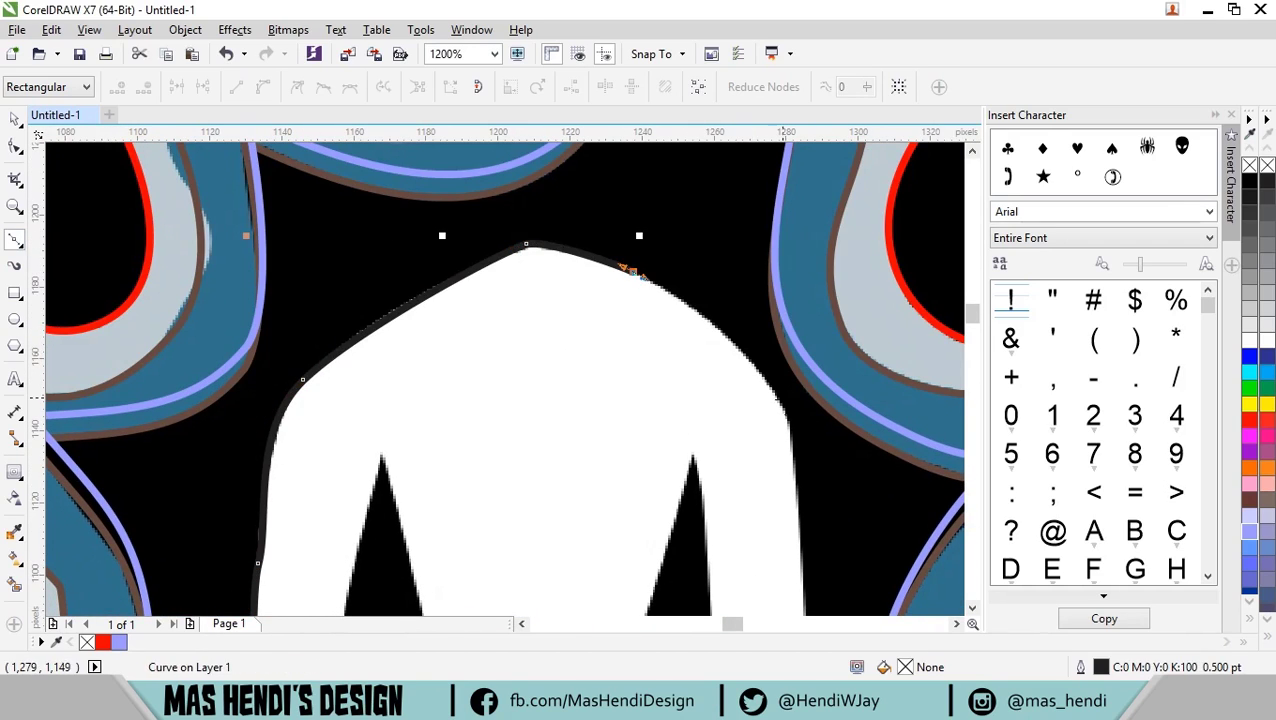
# Continue the skull trace down the right side, around the cheek and along the jaw's side.
pyautogui.scroll(-4, 653, 343)
pyautogui.hscroll(2, 653, 343)
pyautogui.moveTo(666, 470); pyautogui.dragTo(664, 490)
pyautogui.moveTo(632, 564); pyautogui.dragTo(604, 566)
pyautogui.scroll(2, 586, 390)
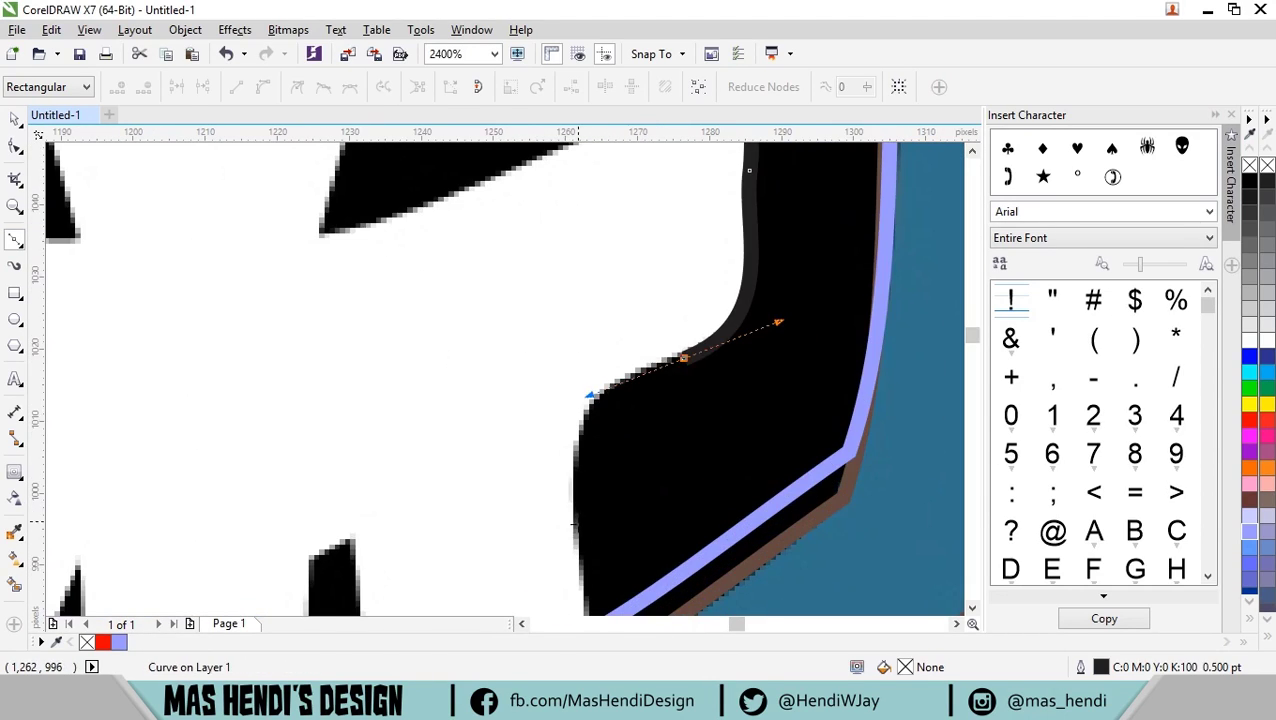
pyautogui.scroll(-3, 541, 362)
pyautogui.moveTo(577, 413); pyautogui.dragTo(592, 530)
pyautogui.scroll(-2, 598, 490)
# Trace the jaw's lower edge and both tooth gaps with straight segments, closing the skull outline at its starting node.
pyautogui.click(393, 537)
pyautogui.click(368, 291)
pyautogui.click(324, 313)
pyautogui.click(314, 572)
pyautogui.hscroll(-4, 314, 572)
pyautogui.scroll(-1, 314, 572)
pyautogui.click(369, 521)
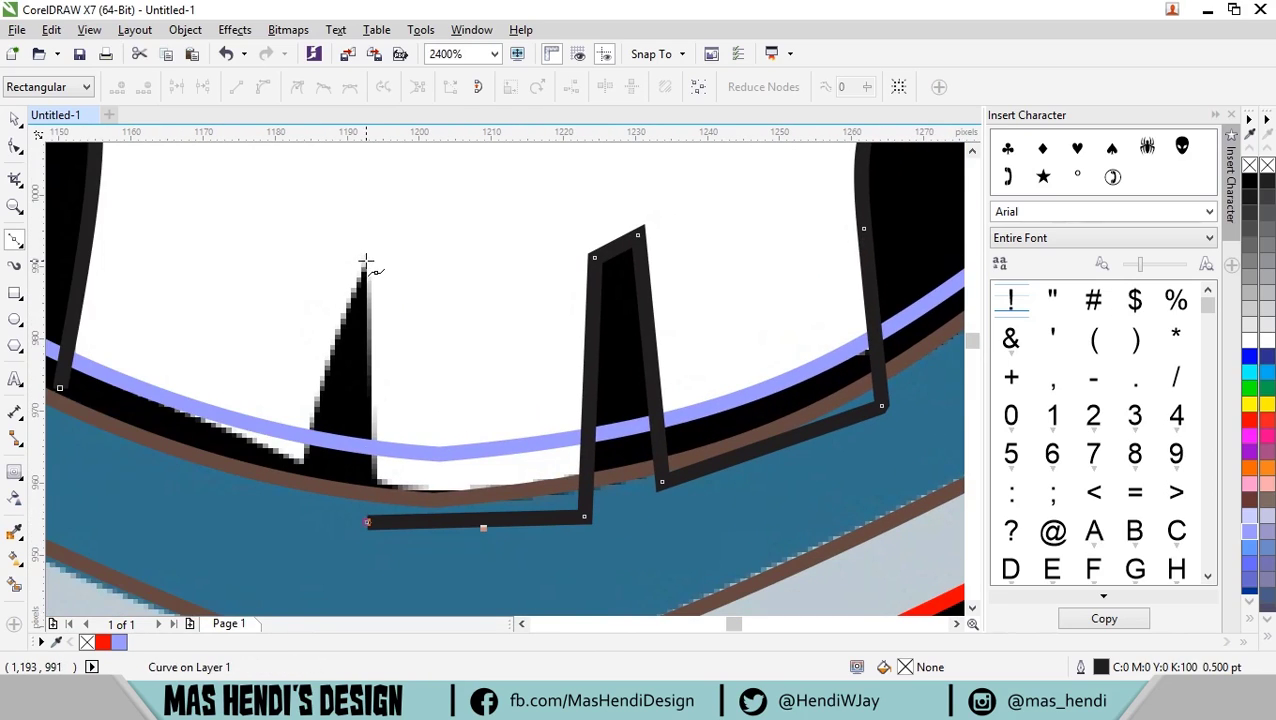
pyautogui.click(365, 263)
pyautogui.click(296, 527)
pyautogui.click(58, 385)
# Create a filled skull shape with Smart Fill from the area enclosed by the trace and the light purple curve.
pyautogui.scroll(-1, 50, 420)
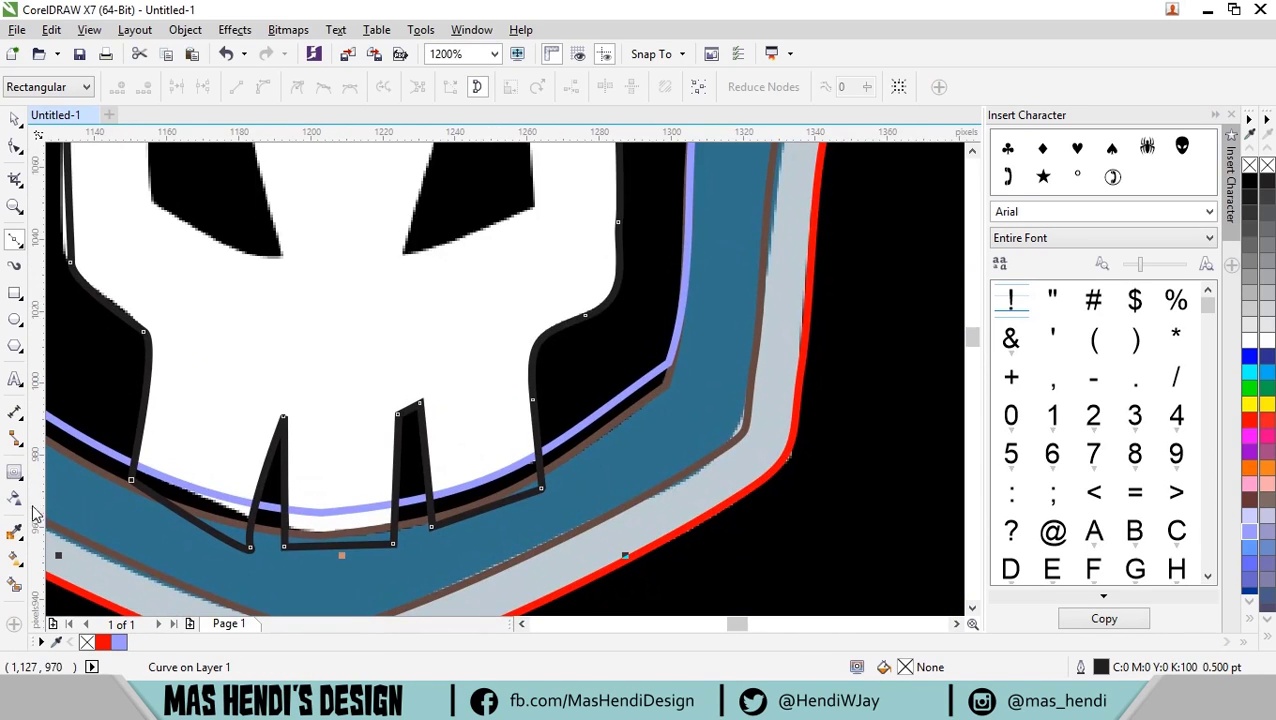
pyautogui.scroll(1, 146, 428)
pyautogui.press('F10')
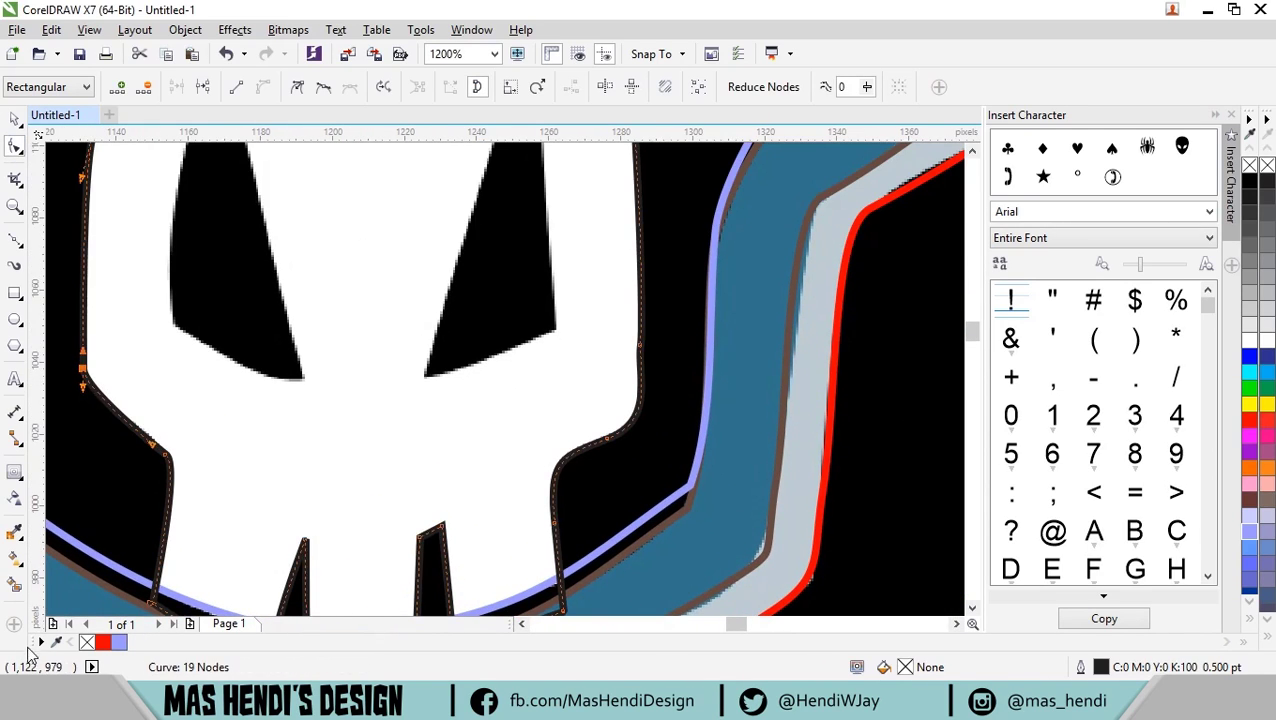
pyautogui.click(22, 588)
pyautogui.click(342, 447)
# Delete the original skull trace and the light purple helper curve around the filled shape.
pyautogui.scroll(-3, 342, 447)
pyautogui.press('space')
pyautogui.scroll(3, 598, 393)
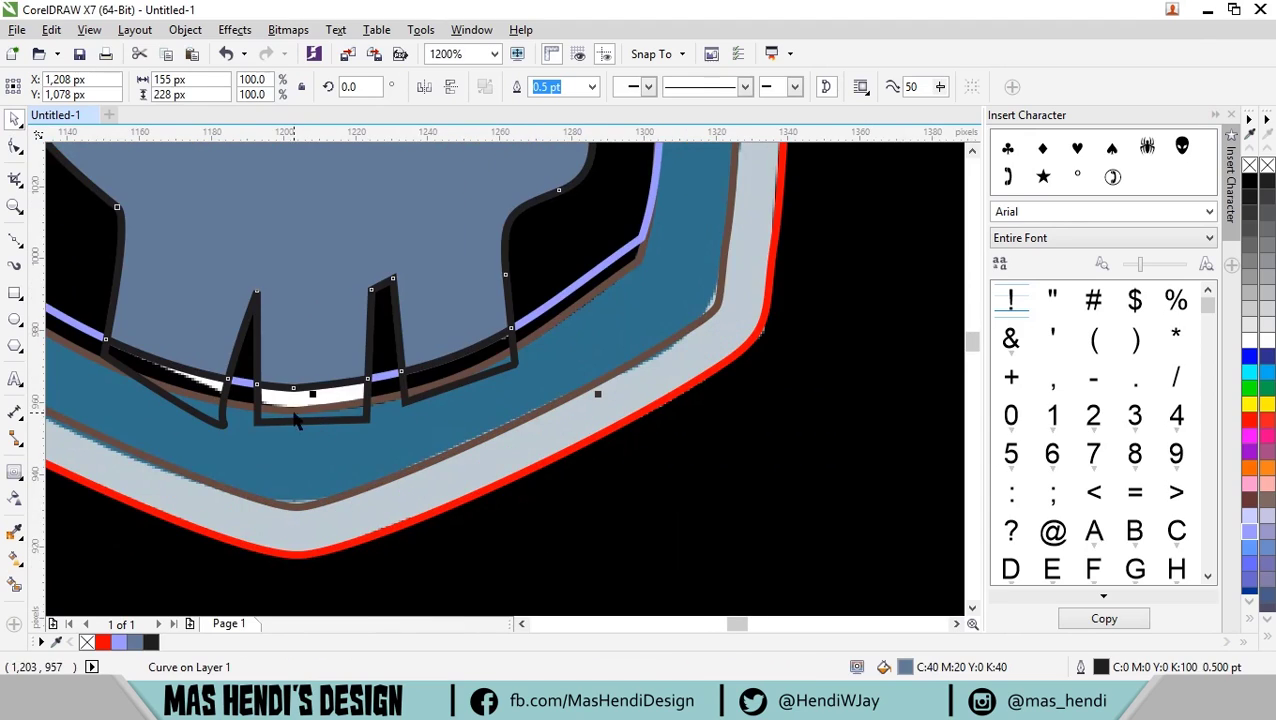
pyautogui.press('Escape')
pyautogui.click(450, 393)
pyautogui.scroll(-1, 410, 390)
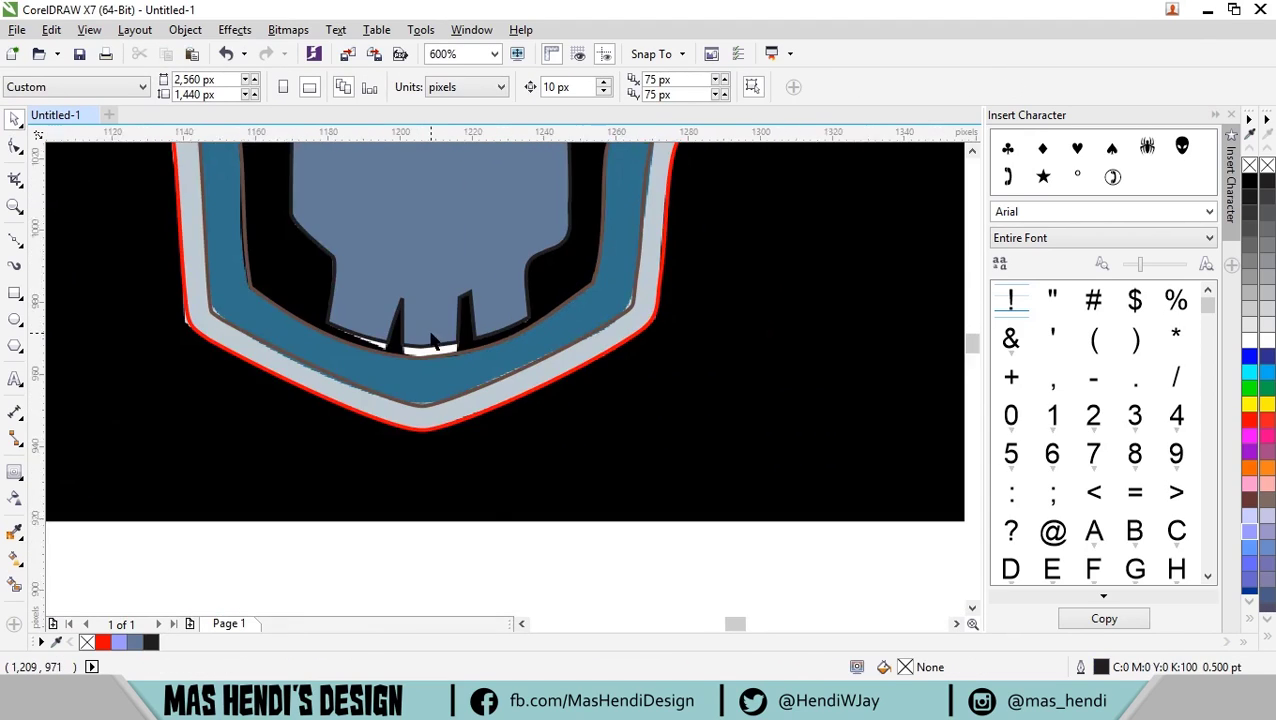
# Reshape the lower edges of the skull's middle and left teeth to match the white teeth in the image.
pyautogui.scroll(2, 410, 390)
pyautogui.press('F10')
pyautogui.scroll(1, 537, 395)
pyautogui.moveTo(563, 425); pyautogui.dragTo(537, 400)
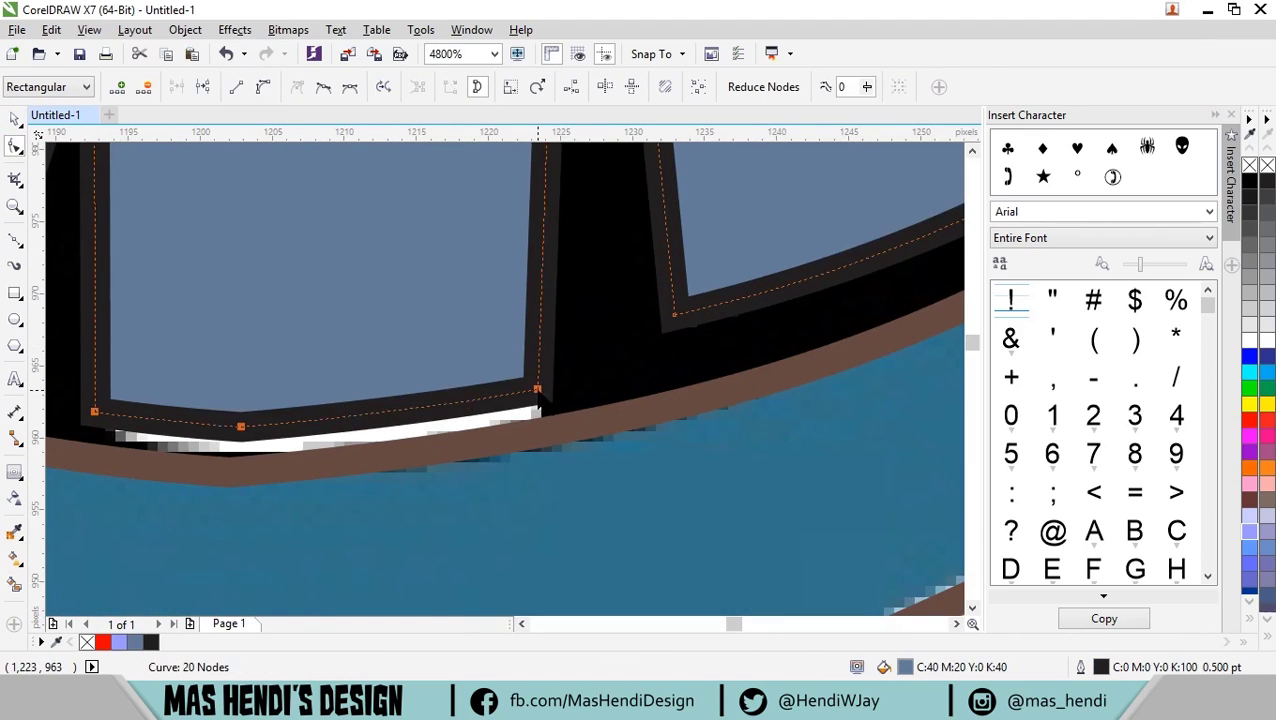
pyautogui.scroll(-1, 537, 400)
pyautogui.moveTo(258, 366); pyautogui.dragTo(256, 383)
pyautogui.scroll(-2, 330, 202)
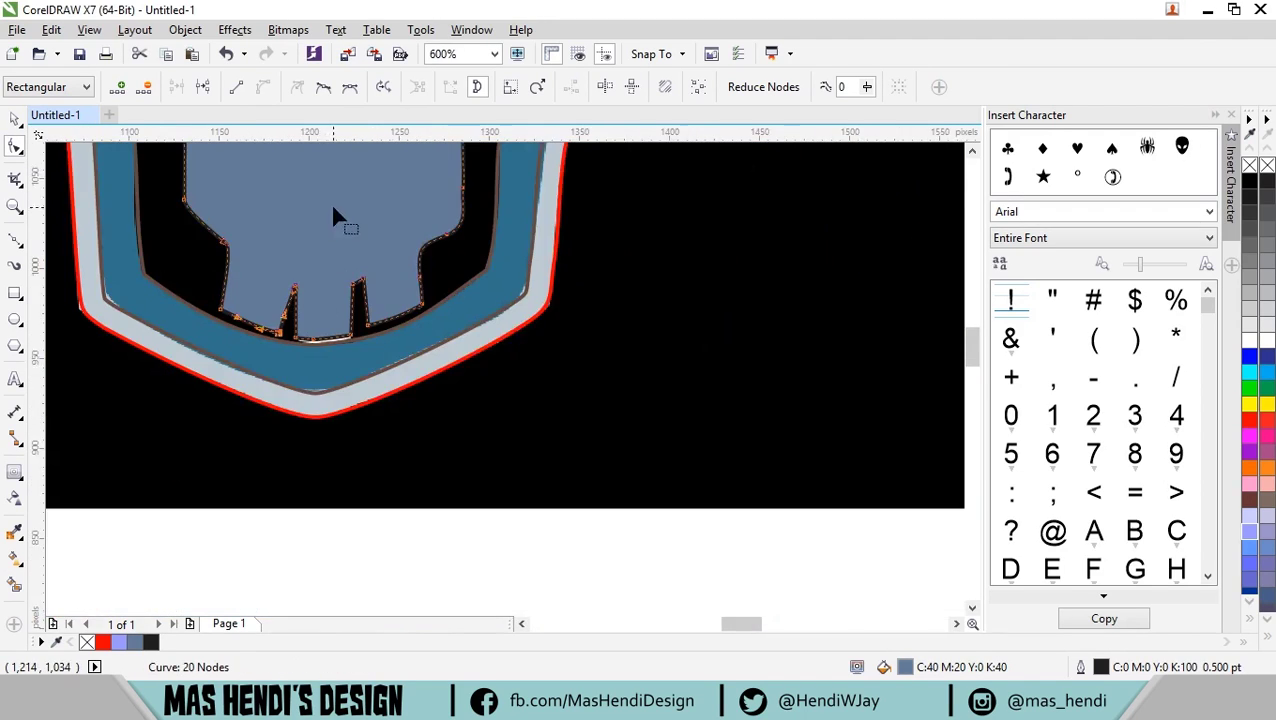
# Give the skull shape a magenta (#FF00FF) outline and no fill.
pyautogui.scroll(2, 330, 202)
pyautogui.press('space')
pyautogui.rightClick(1249, 436)
pyautogui.click(1249, 322)
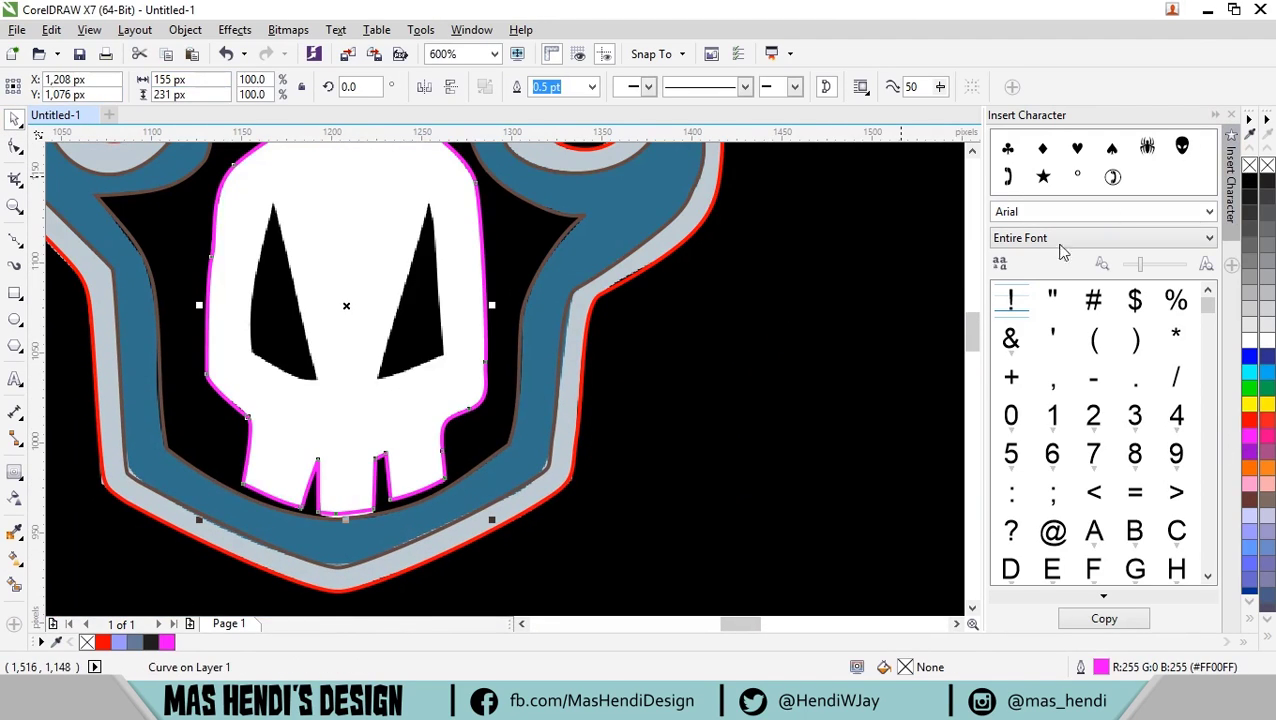
# Draw the left eye's straight inner edge with a Bezier segment from its upper tip to its lower inner corner.
pyautogui.scroll(1, 379, 367)
pyautogui.click(15, 240)
pyautogui.click(240, 168)
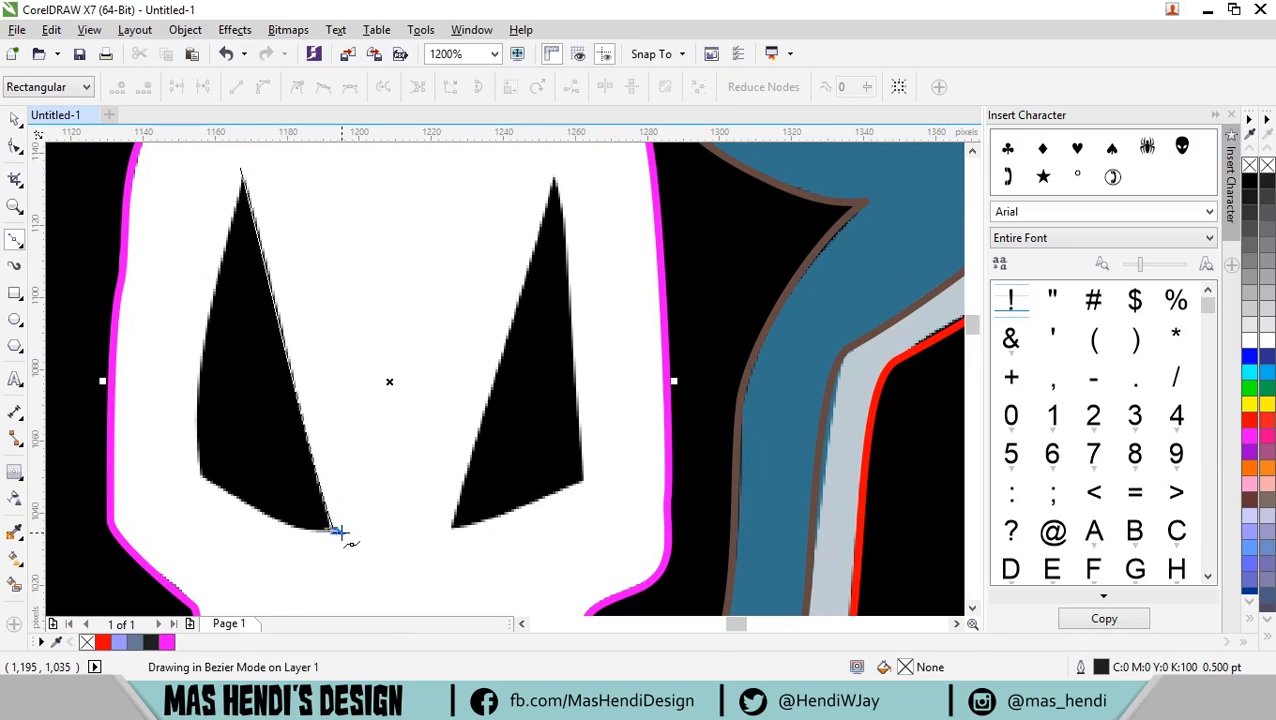
pyautogui.click(336, 530)
pyautogui.moveTo(193, 449); pyautogui.dragTo(157, 450)
pyautogui.hotkey('ctrl', 'z')
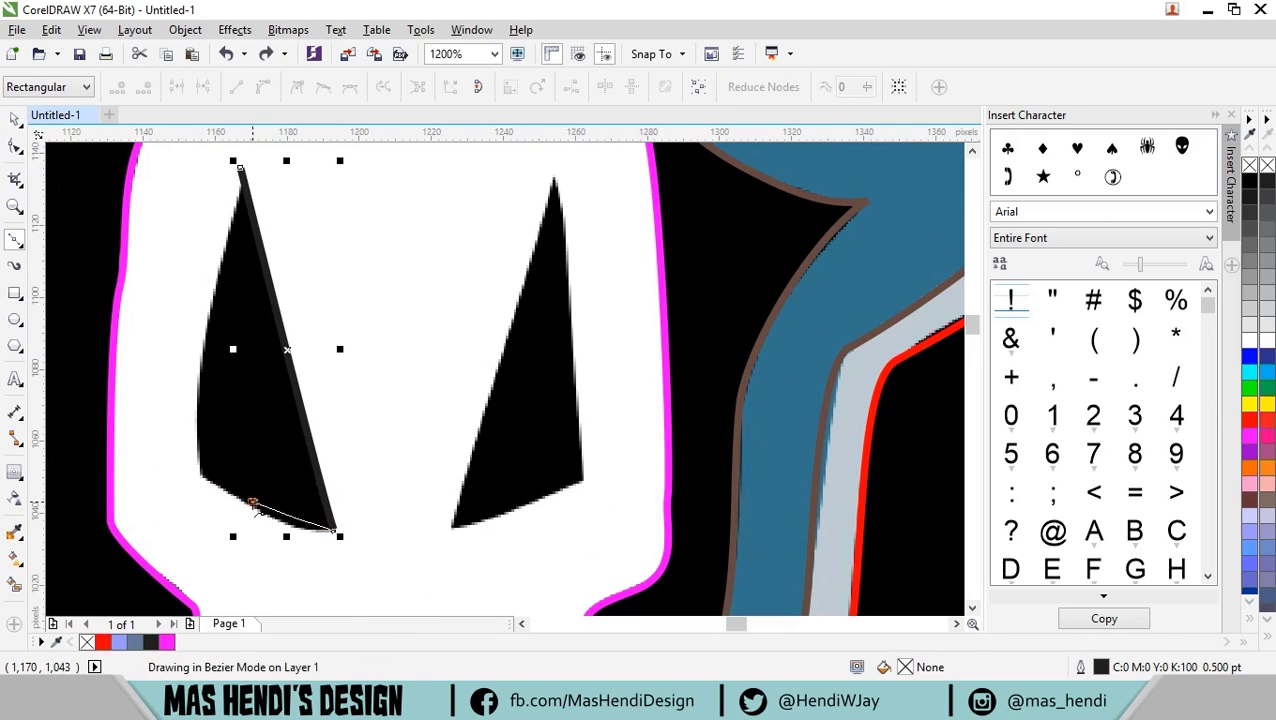
pyautogui.press('Escape')
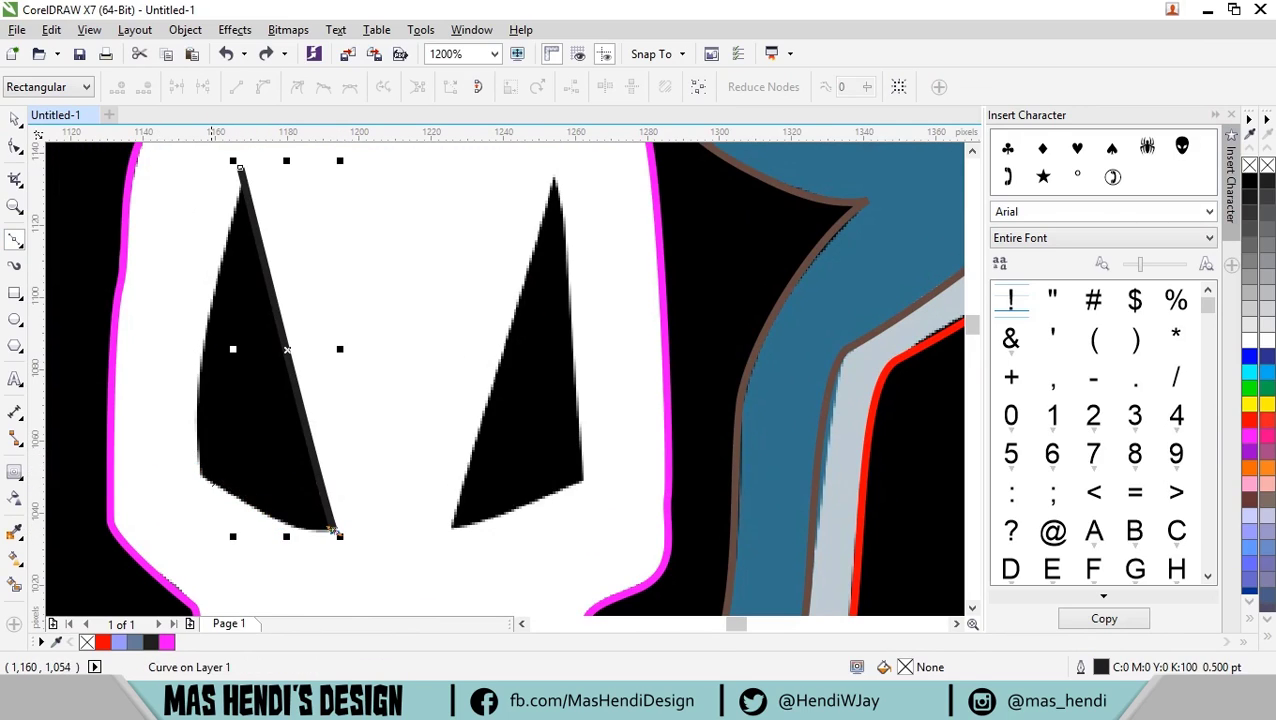
# Extend the left eye trace to the lower outer corner and close it at the upper tip.
pyautogui.click(197, 470)
pyautogui.click(240, 168)
pyautogui.press('F10')
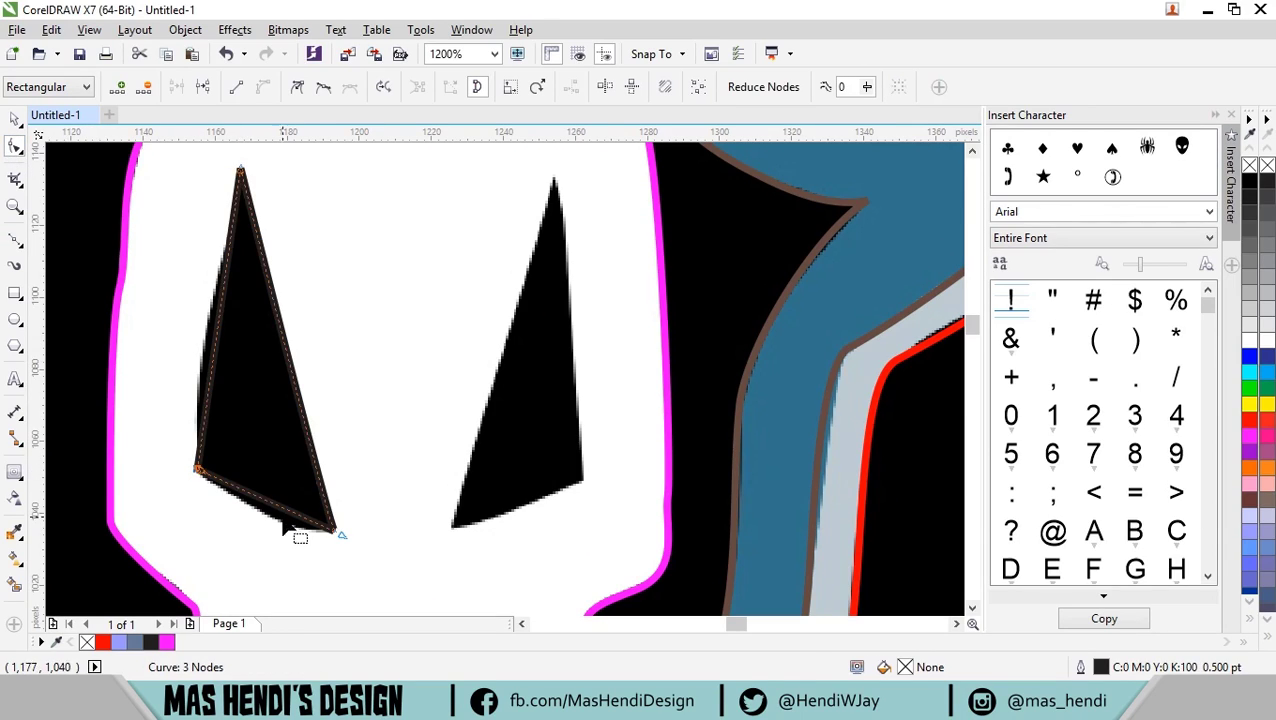
# Add nodes to the left eye outline and bend its lower and outer edges along the black eye shape.
pyautogui.scroll(1, 278, 513)
pyautogui.moveTo(134, 456); pyautogui.dragTo(170, 470)
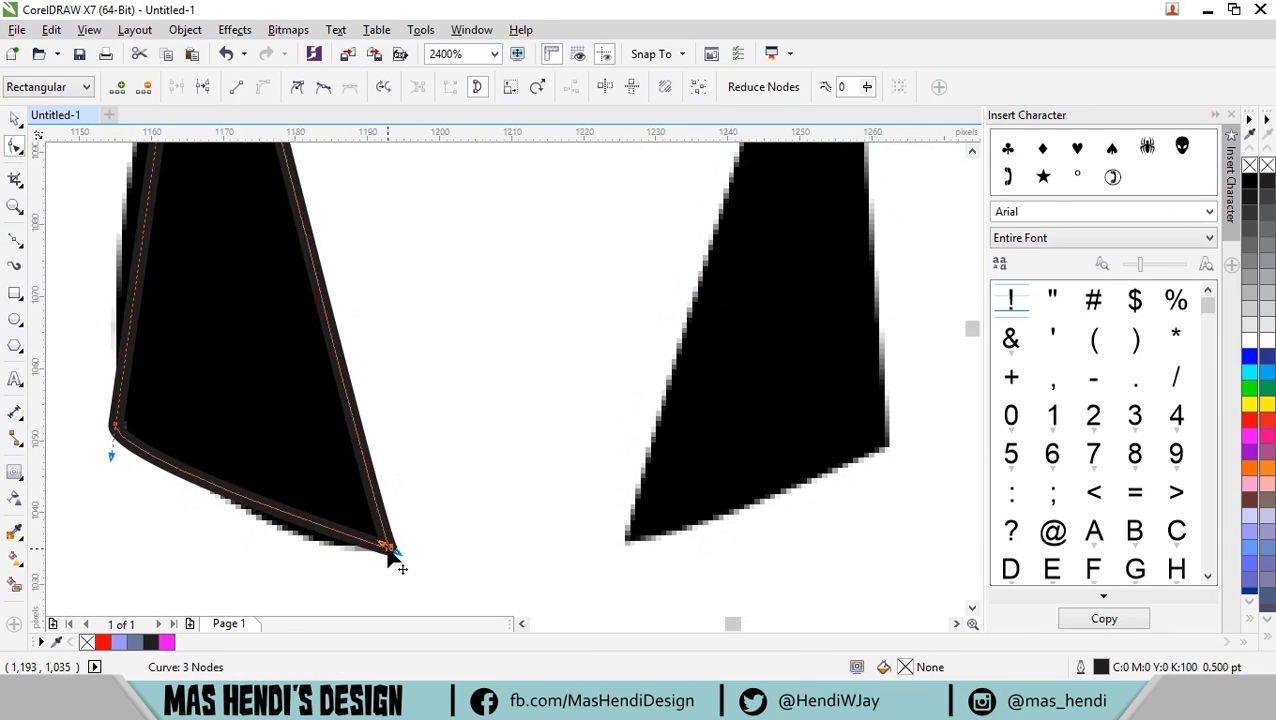
pyautogui.doubleClick(245, 505)
pyautogui.moveTo(319, 538)
pyautogui.mouseDown()
pyautogui.moveTo(313, 561)
pyautogui.moveTo(313, 548)
pyautogui.mouseUp()
pyautogui.scroll(2, 313, 548)
pyautogui.scroll(-2, 170, 405)
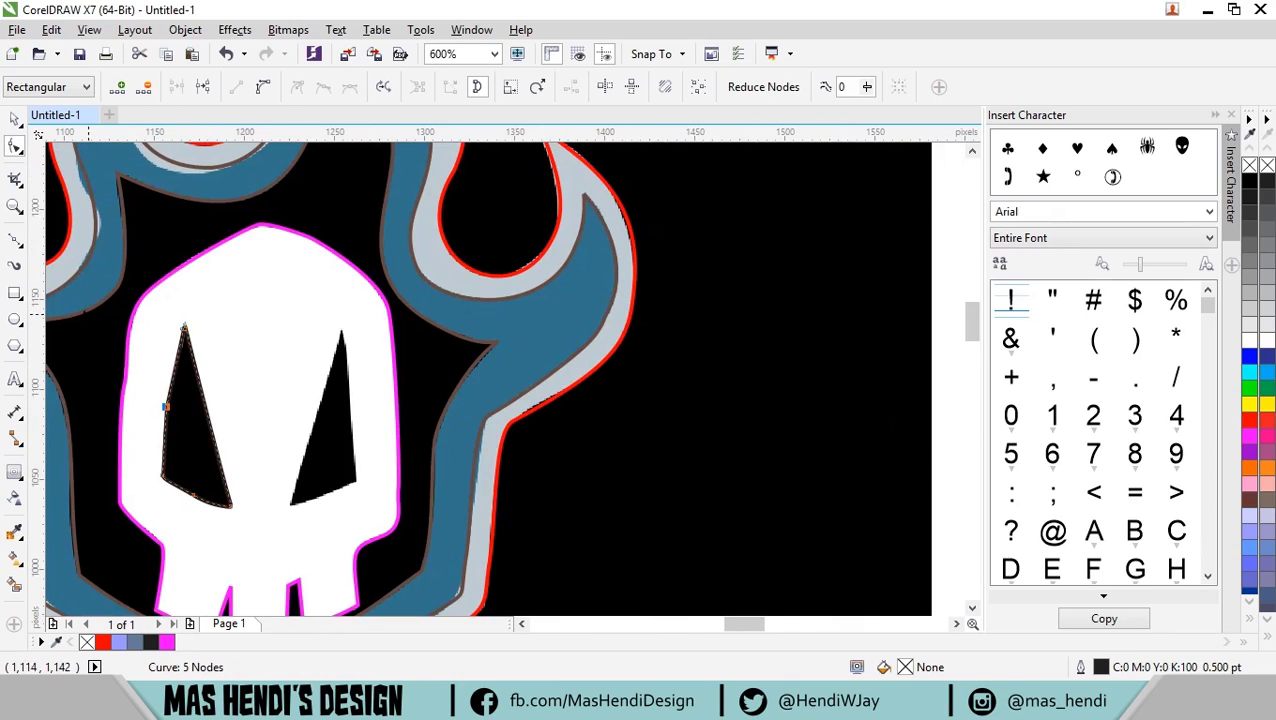
# Place a horizontally mirrored copy of the left eye outline over the right black eye shape.
pyautogui.press('space')
pyautogui.moveTo(197, 414); pyautogui.dragTo(324, 412)
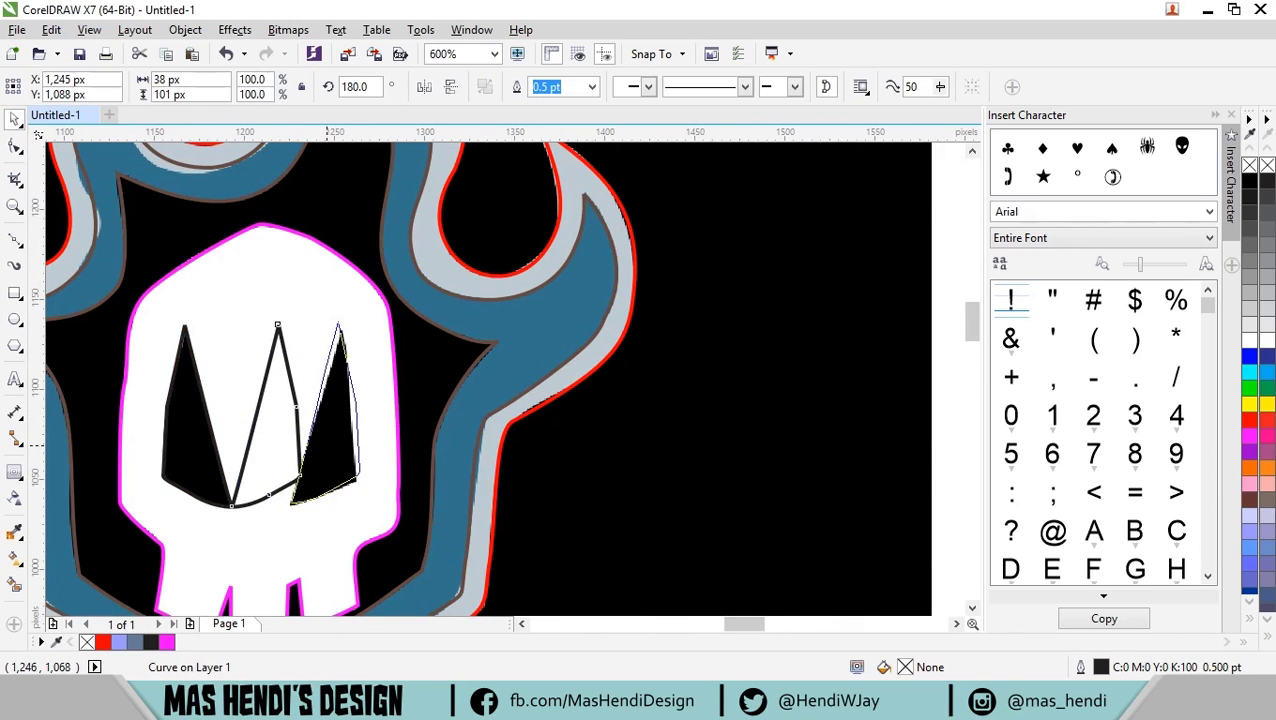
pyautogui.scroll(1, 324, 412)
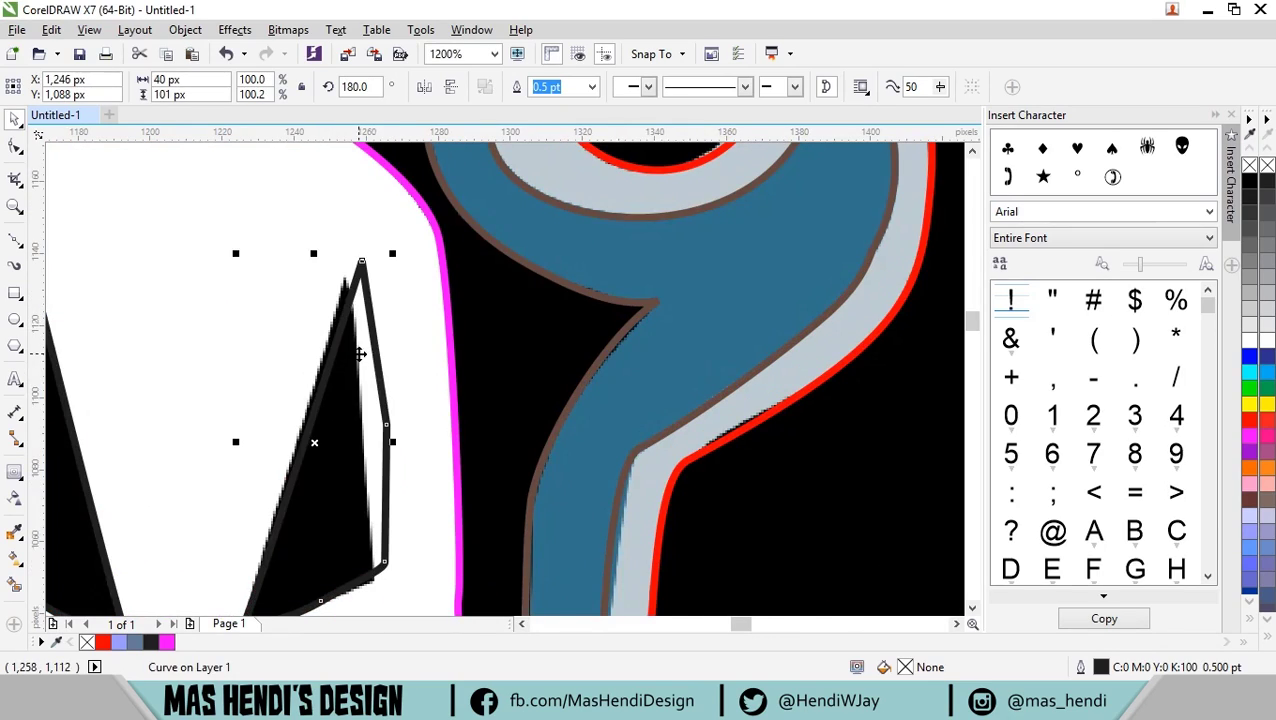
# Fit the right eye outline's upper tip to the black shape and delete the surplus tip node.
pyautogui.press('F10')
pyautogui.moveTo(362, 264); pyautogui.dragTo(368, 290)
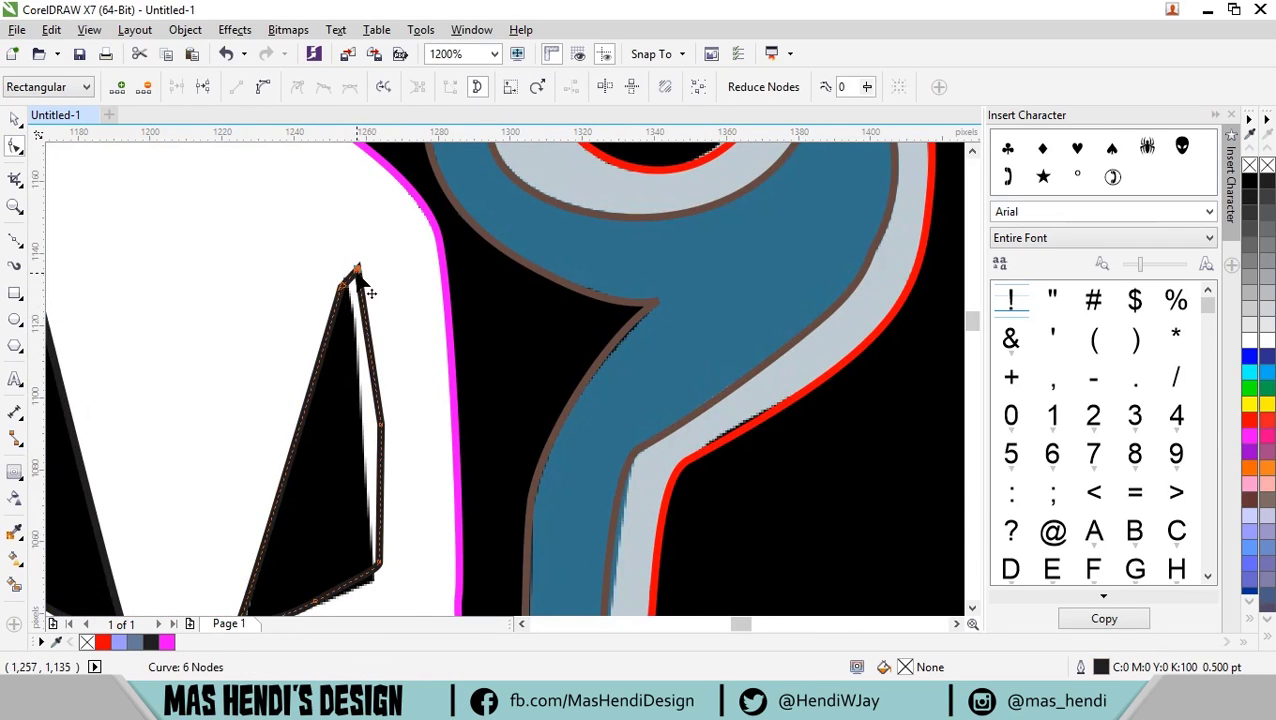
pyautogui.press('Delete')
# Try removing the node at the left eye's upper tip, and undo the removal.
pyautogui.scroll(-1, 370, 292)
pyautogui.scroll(1, 213, 359)
pyautogui.doubleClick(188, 300)
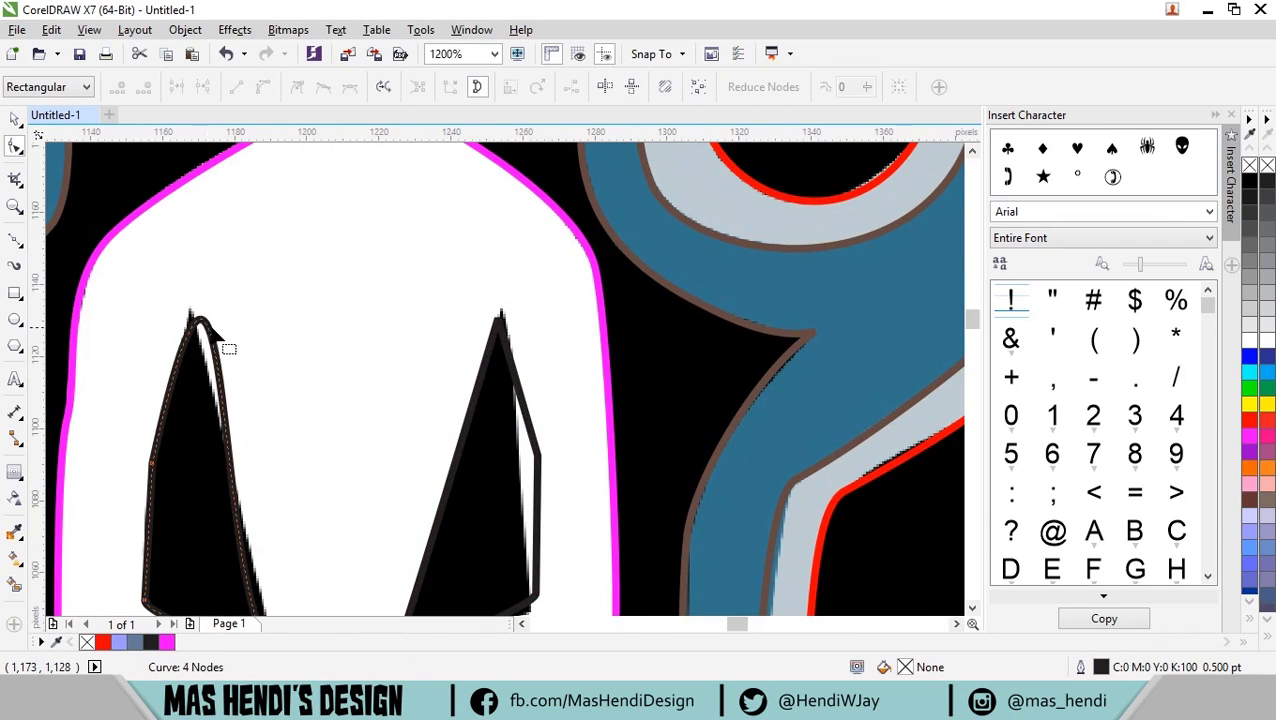
pyautogui.hotkey('ctrl', 'z')
# Remove the middle node on the right eye's outer edge, making that edge run straight to the lower outer corner.
pyautogui.click(476, 373)
pyautogui.doubleClick(537, 452)
pyautogui.scroll(1, 541, 476)
pyautogui.click(529, 502)
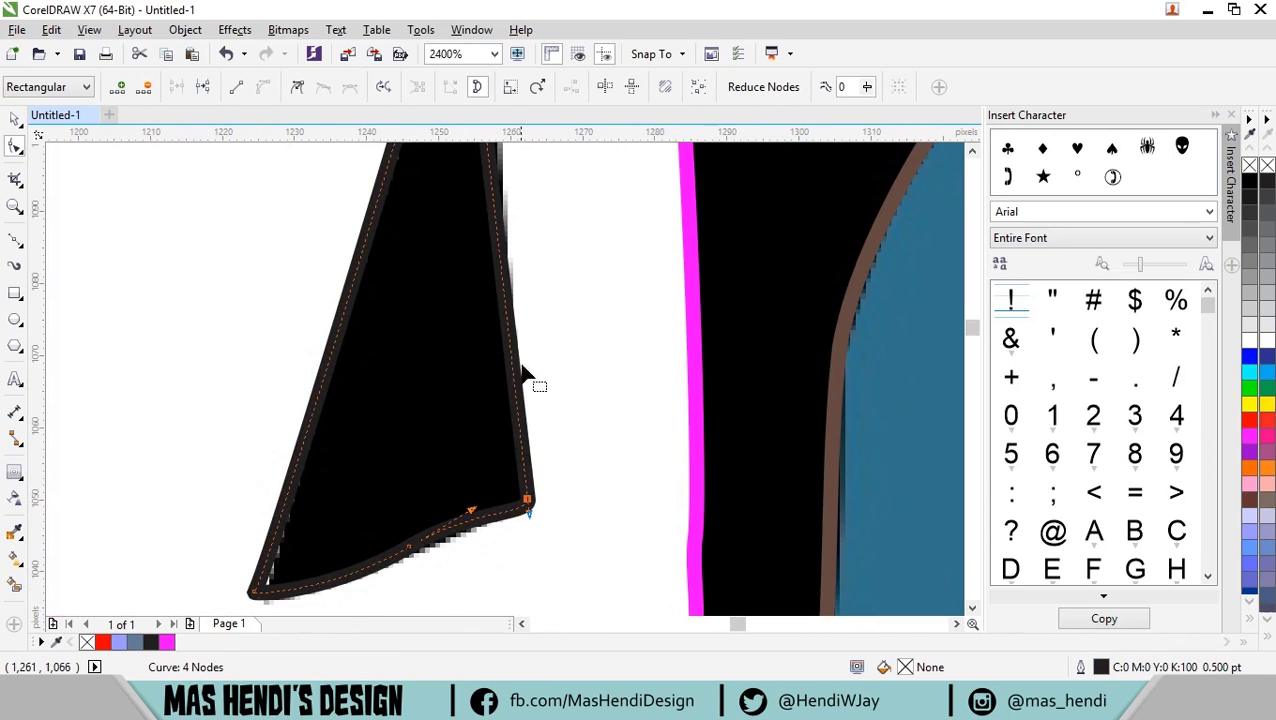
# Try reshaping the upper tip of the right eye outline, and undo the change.
pyautogui.scroll(3, 530, 400)
pyautogui.moveTo(441, 213); pyautogui.dragTo(379, 194)
pyautogui.hotkey('ctrl', 'z')
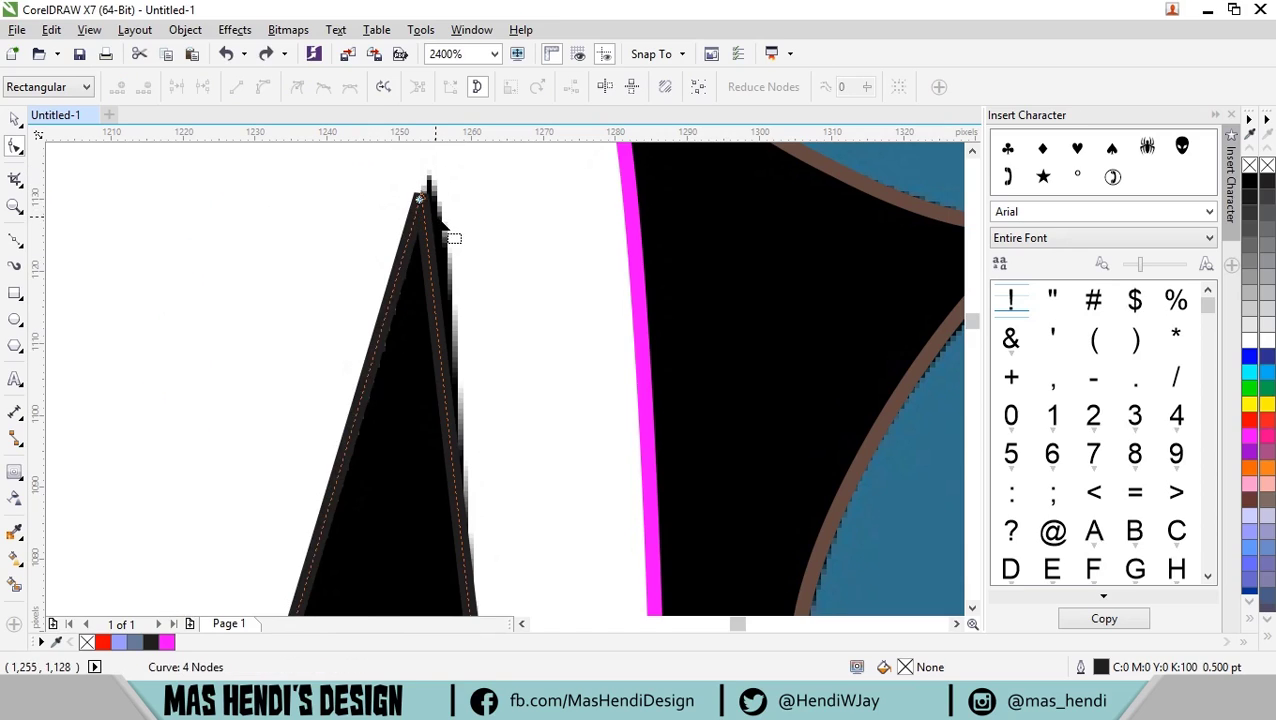
# Combine both eye outlines with the skull outline into one curve so the eyes become openings.
pyautogui.scroll(-2, 476, 340)
pyautogui.press('space')
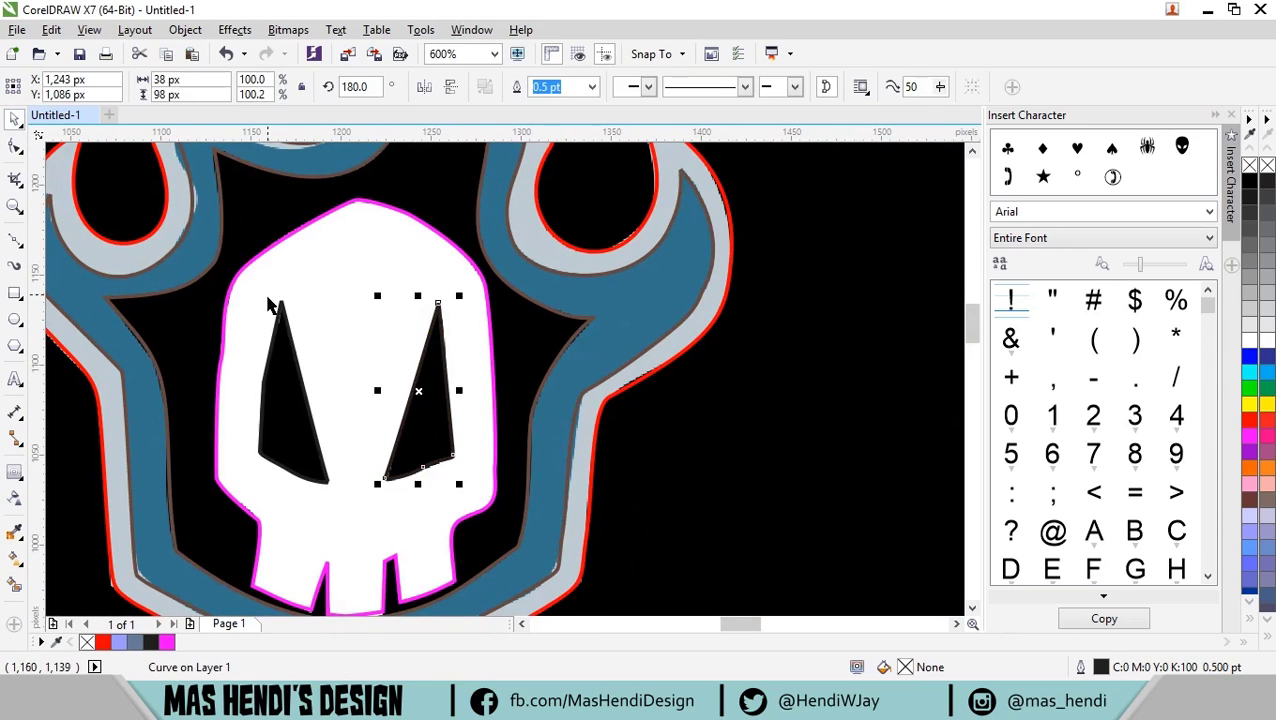
pyautogui.keyDown('shift'); pyautogui.click(268, 302); pyautogui.keyUp('shift')
pyautogui.click(676, 86)
pyautogui.scroll(-4, 620, 310)
# Move all the traced logo curves off the reference image onto the empty white area beside it.
pyautogui.moveTo(584, 561); pyautogui.dragTo(315, 220)
pyautogui.moveTo(452, 311); pyautogui.dragTo(750, 312)
pyautogui.click(712, 410)
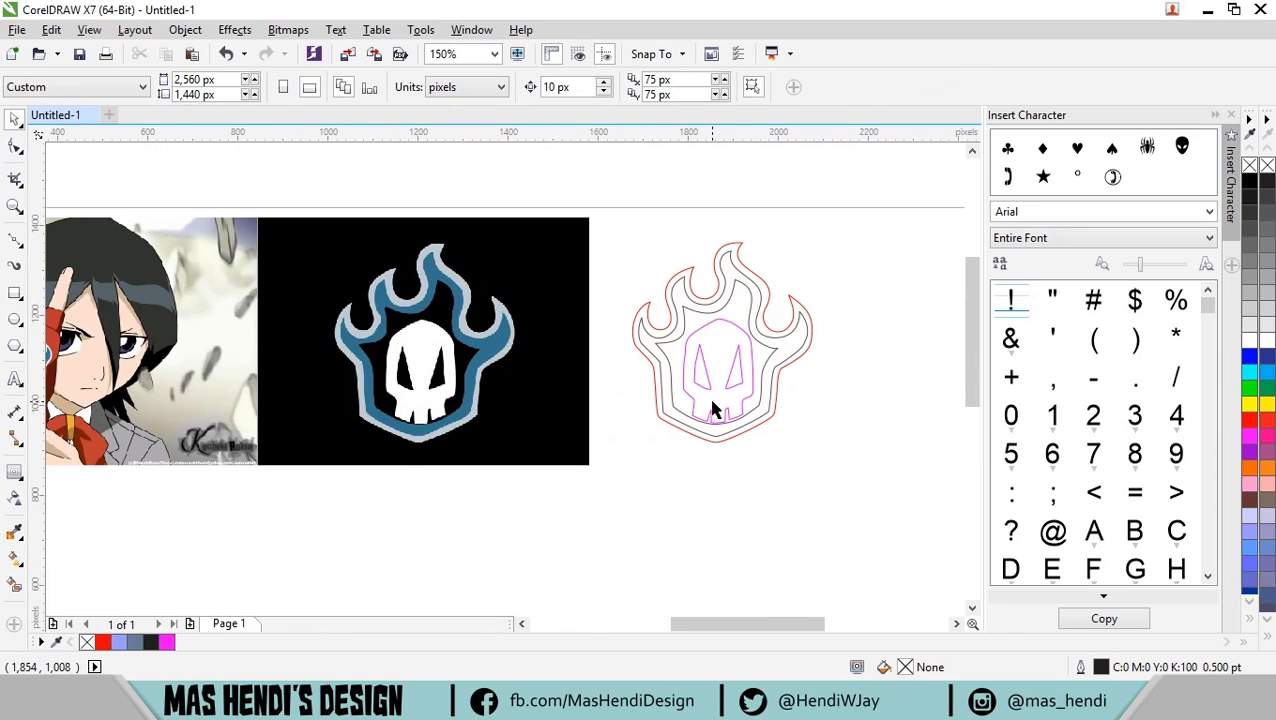
# Fill the skull shape with white (#FFFFFF) and remove its outline.
pyautogui.click(700, 410)
pyautogui.click(1257, 327)
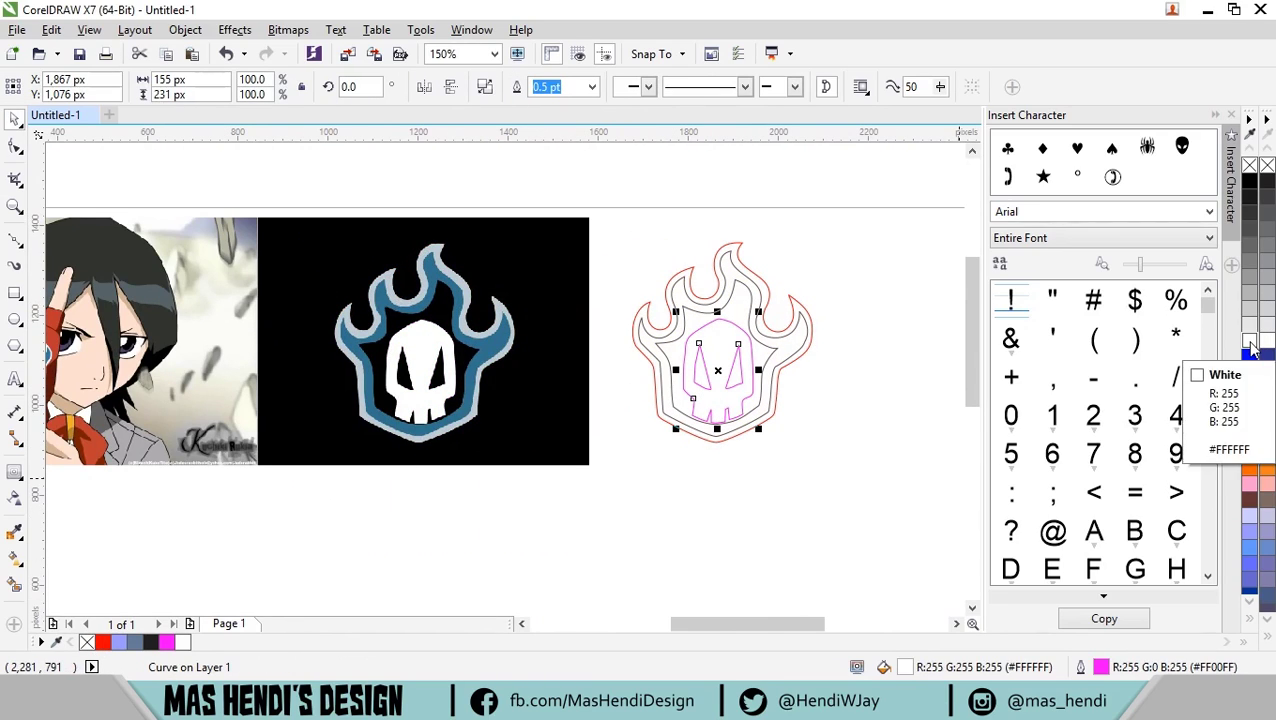
pyautogui.rightClick(1254, 172)
# Fill the innermost flame curve behind the skull with black and remove its outline.
pyautogui.click(741, 293)
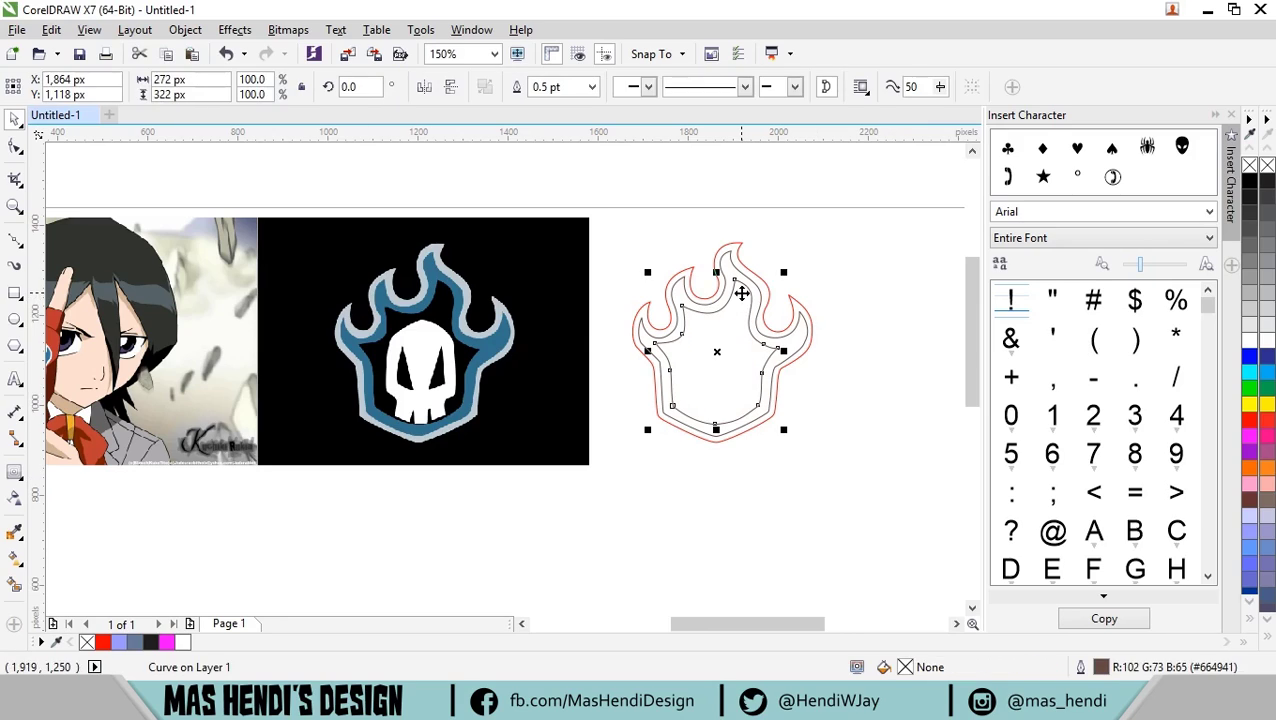
pyautogui.click(1250, 183)
pyautogui.click(812, 402)
pyautogui.scroll(2, 690, 344)
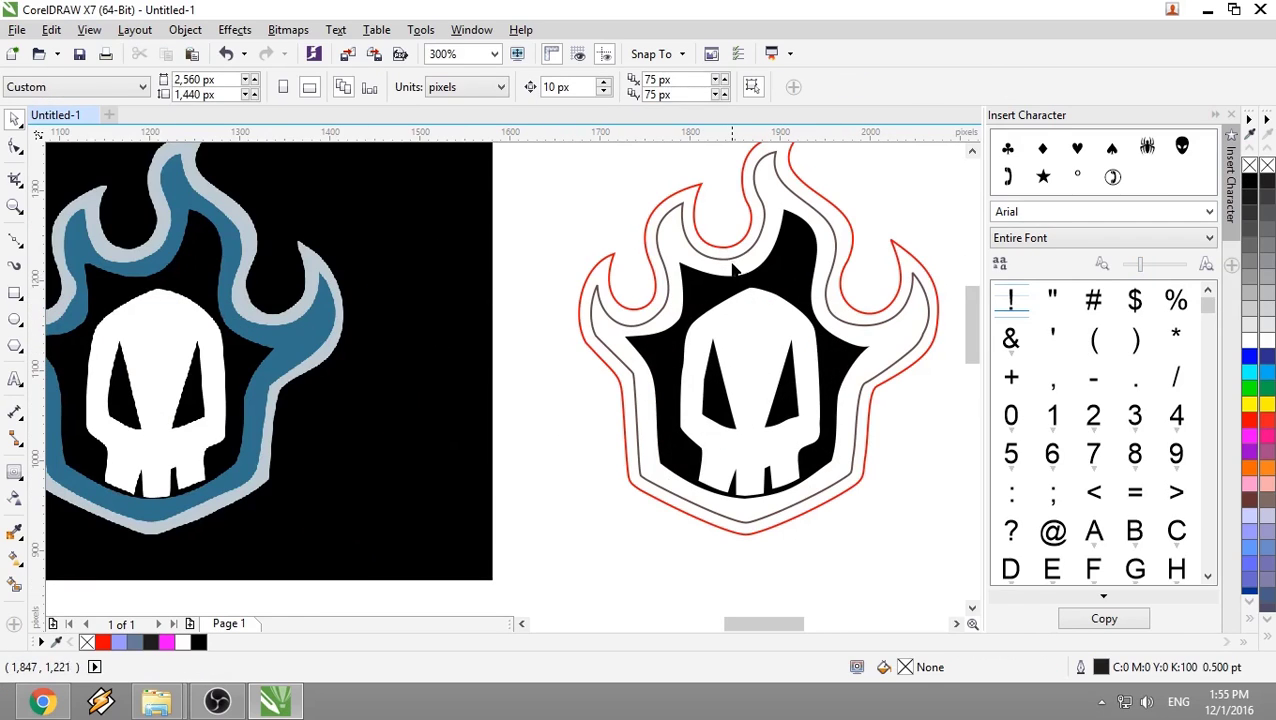
# Use Smart Fill to create filled shapes for the outer and the inner flame bands.
pyautogui.keyDown('shift'); pyautogui.click(660, 463); pyautogui.keyUp('shift')
pyautogui.press('Escape')
pyautogui.hotkey('shift', 's')
pyautogui.click(663, 303)
pyautogui.click(645, 315)
pyautogui.press('space')
pyautogui.press('Escape')
# Clear the red and brown tracing outlines around the filled flame bands.
pyautogui.click(624, 368)
pyautogui.keyDown('shift'); pyautogui.click(650, 365); pyautogui.keyUp('shift')
pyautogui.scroll(-2, 757, 400)
pyautogui.scroll(-2, 757, 400)
pyautogui.moveTo(757, 400); pyautogui.dragTo(740, 503)
pyautogui.hotkey('ctrl', 'z')
pyautogui.click(846, 490)
pyautogui.scroll(4, 846, 490)
pyautogui.scroll(-4, 706, 380)
pyautogui.moveTo(678, 284); pyautogui.dragTo(790, 458)
pyautogui.scroll(4, 802, 383)
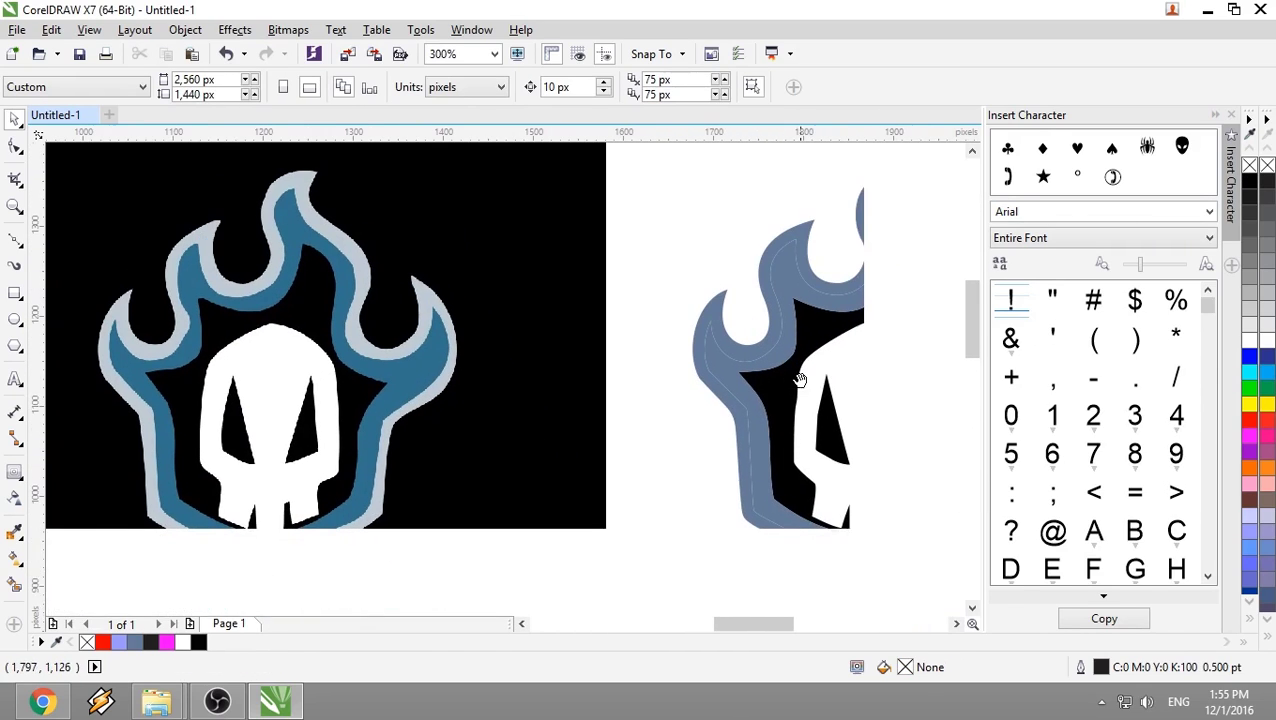
# Fill both flame bands with the reference logo's blue (#32728D).
pyautogui.click(734, 393)
pyautogui.click(214, 642)
pyautogui.click(719, 370)
pyautogui.click(214, 642)
# Fill the outer flame band with the grey (#BECBD1) sampled from the reference logo.
pyautogui.click(702, 368)
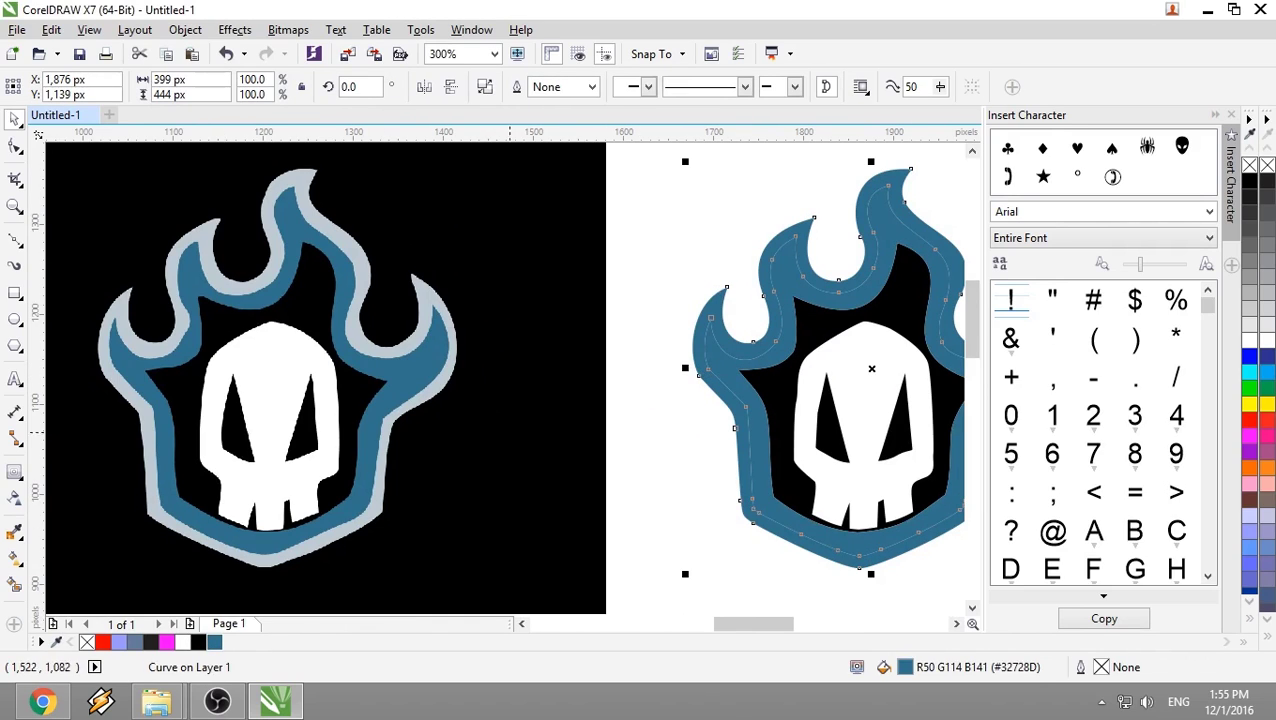
pyautogui.click(56, 642)
pyautogui.click(145, 455)
pyautogui.click(230, 642)
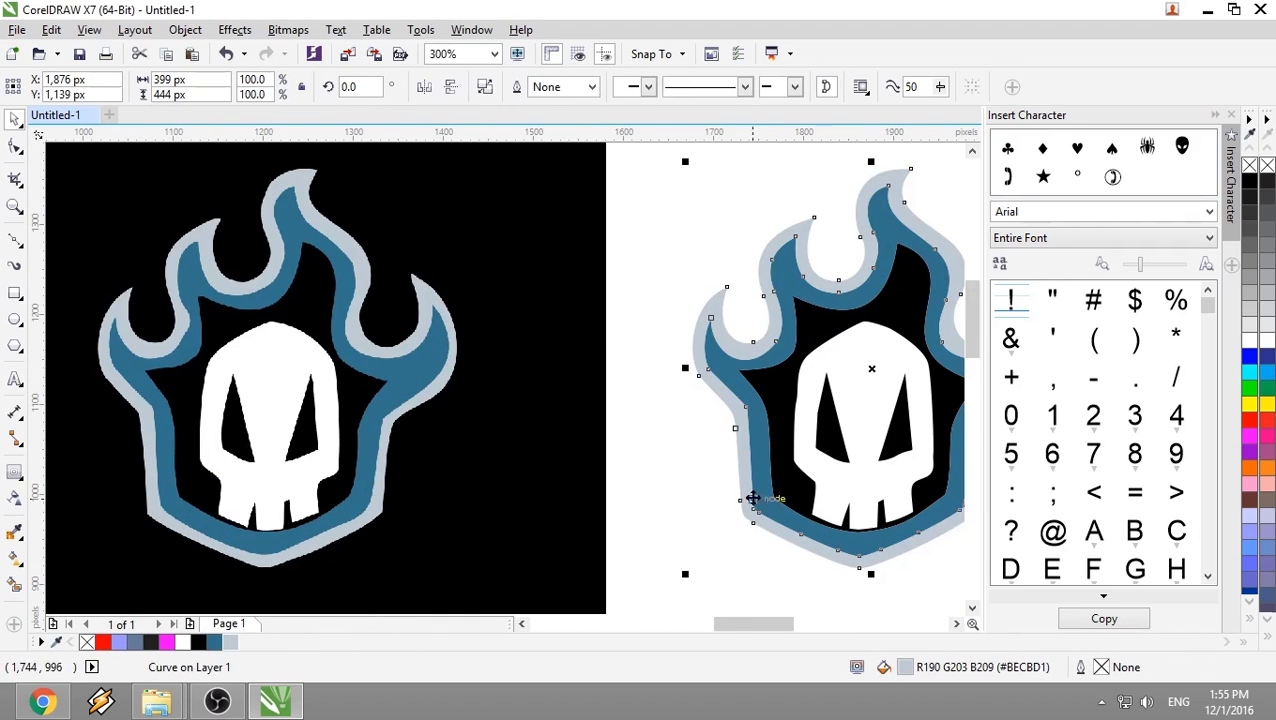
# Select the logo's shapes in turn, giving the blue flame band a hairline outline in matching blue (#32728D).
pyautogui.hscroll(3, 765, 455)
pyautogui.click(872, 481)
pyautogui.scroll(-1, 872, 481)
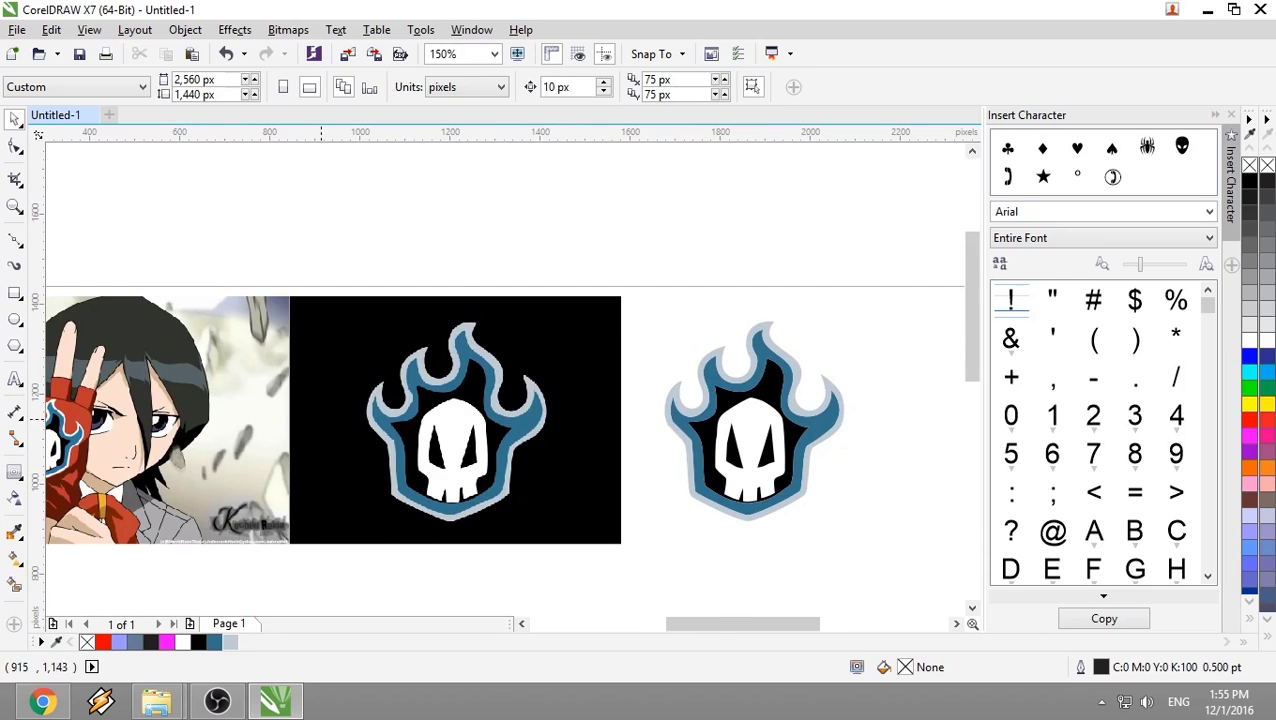
pyautogui.scroll(1, 847, 481)
pyautogui.click(676, 375)
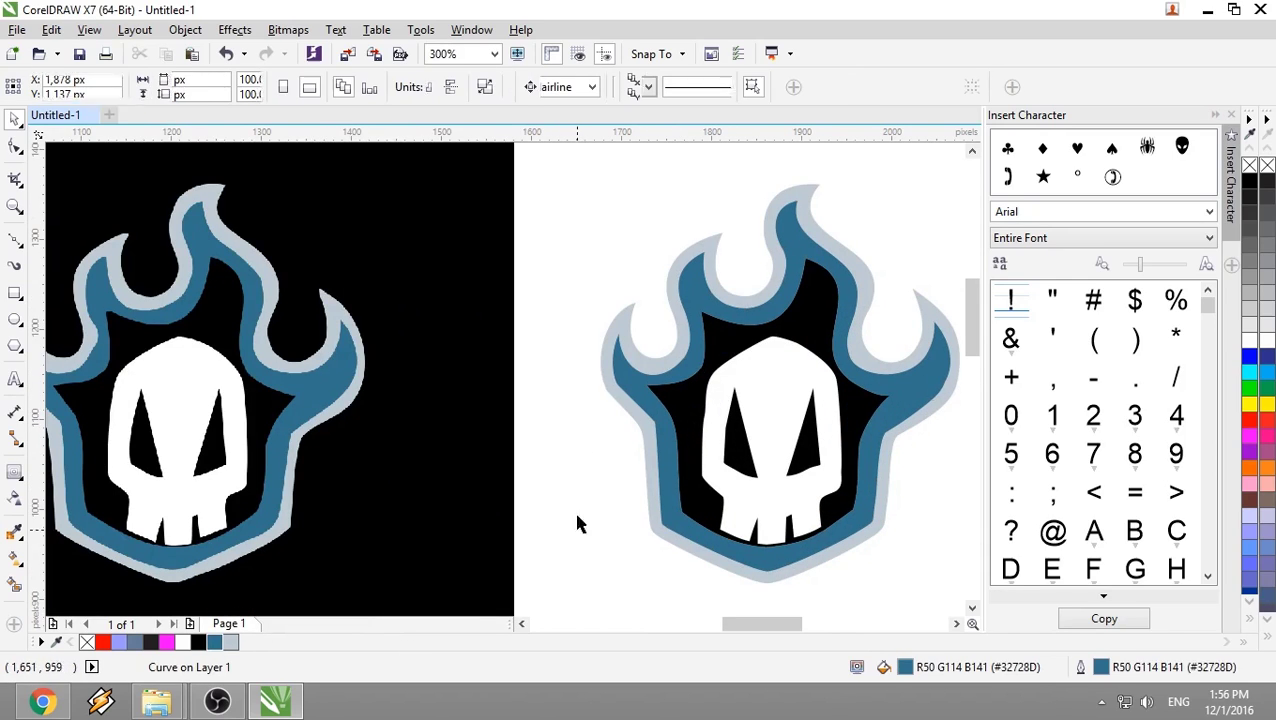
pyautogui.press('Tab')
pyautogui.press('Escape')
pyautogui.press('Tab')
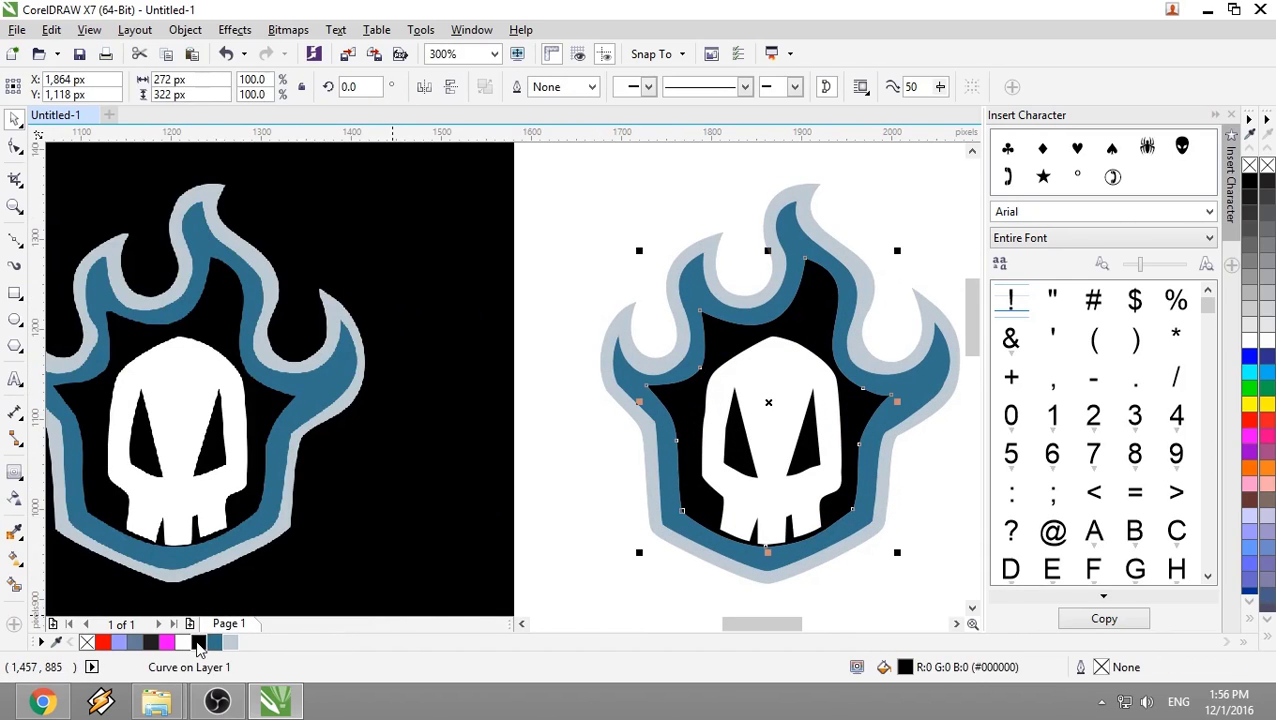
pyautogui.press('Tab')
pyautogui.press('Escape')
pyautogui.scroll(-2, 636, 534)
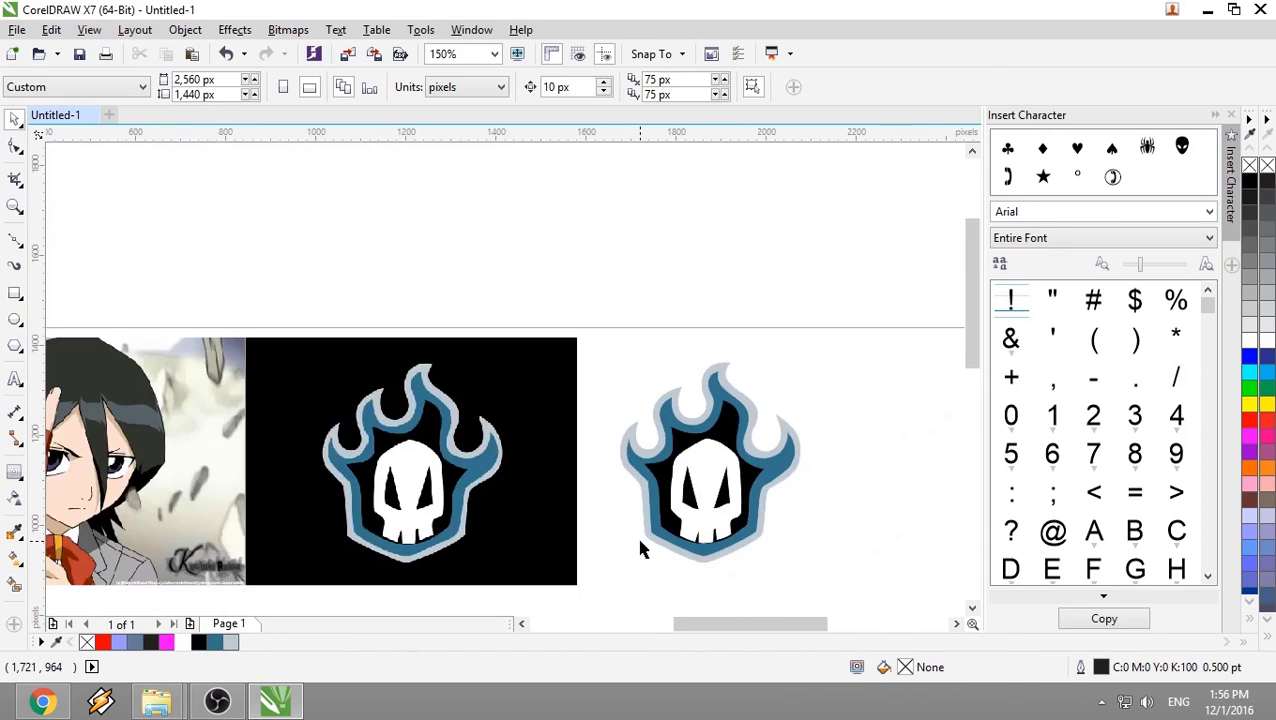
# Select all six objects of the coloured logo and group them.
pyautogui.hscroll(-3, 572, 478)
pyautogui.moveTo(790, 250); pyautogui.dragTo(920, 572)
pyautogui.moveTo(646, 256); pyautogui.dragTo(897, 578)
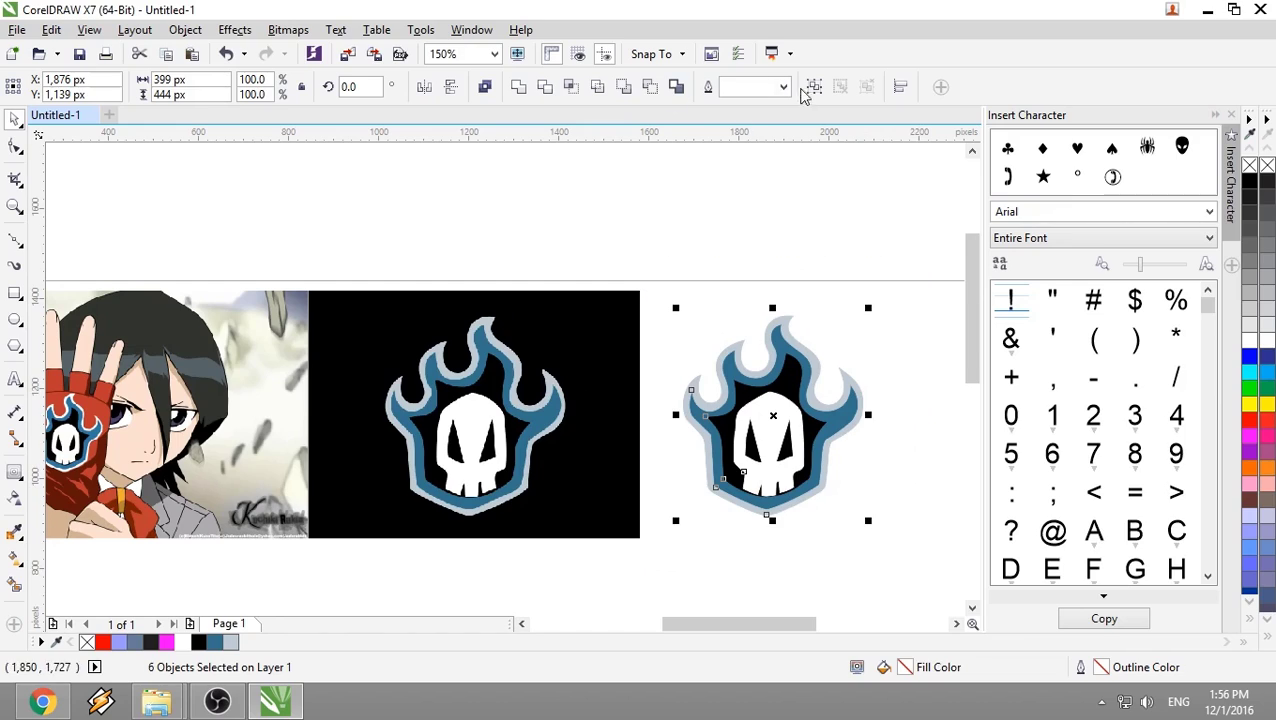
pyautogui.click(812, 87)
# Add a second page and cover it with a page-sized 2,560 x 1,440 px rectangle filled with black.
pyautogui.click(190, 623)
pyautogui.scroll(-1, 515, 524)
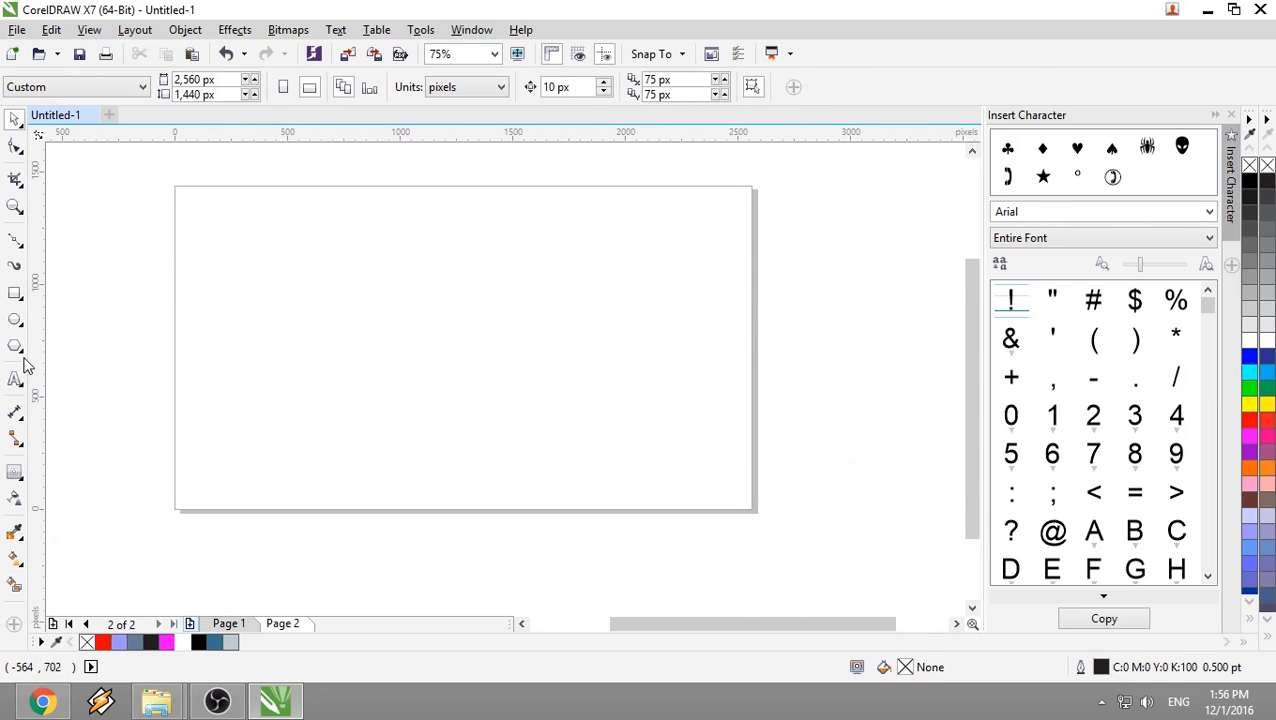
pyautogui.doubleClick(15, 293)
pyautogui.click(1252, 180)
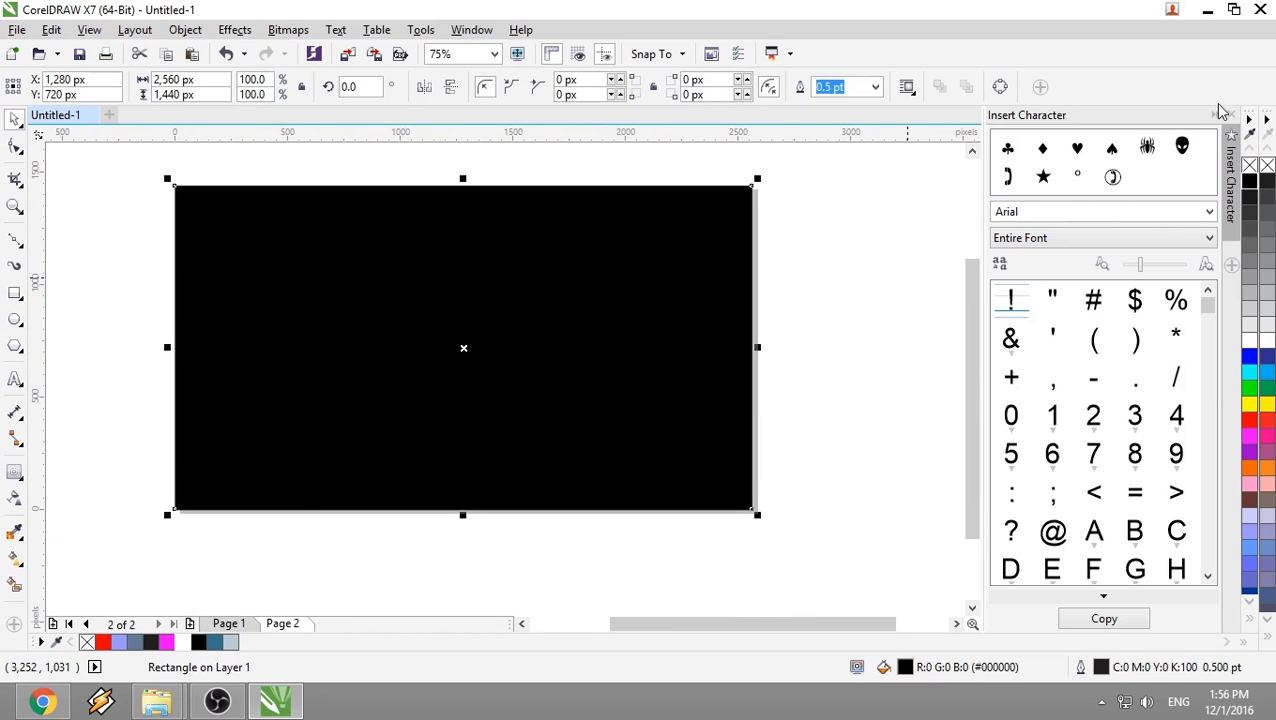
# Close the Insert Character docker and paste the logo group near the centre of the black page.
pyautogui.click(1231, 115)
pyautogui.click(1003, 339)
pyautogui.hotkey('ctrl', 'v')
pyautogui.moveTo(697, 248); pyautogui.dragTo(555, 332)
pyautogui.click(800, 331)
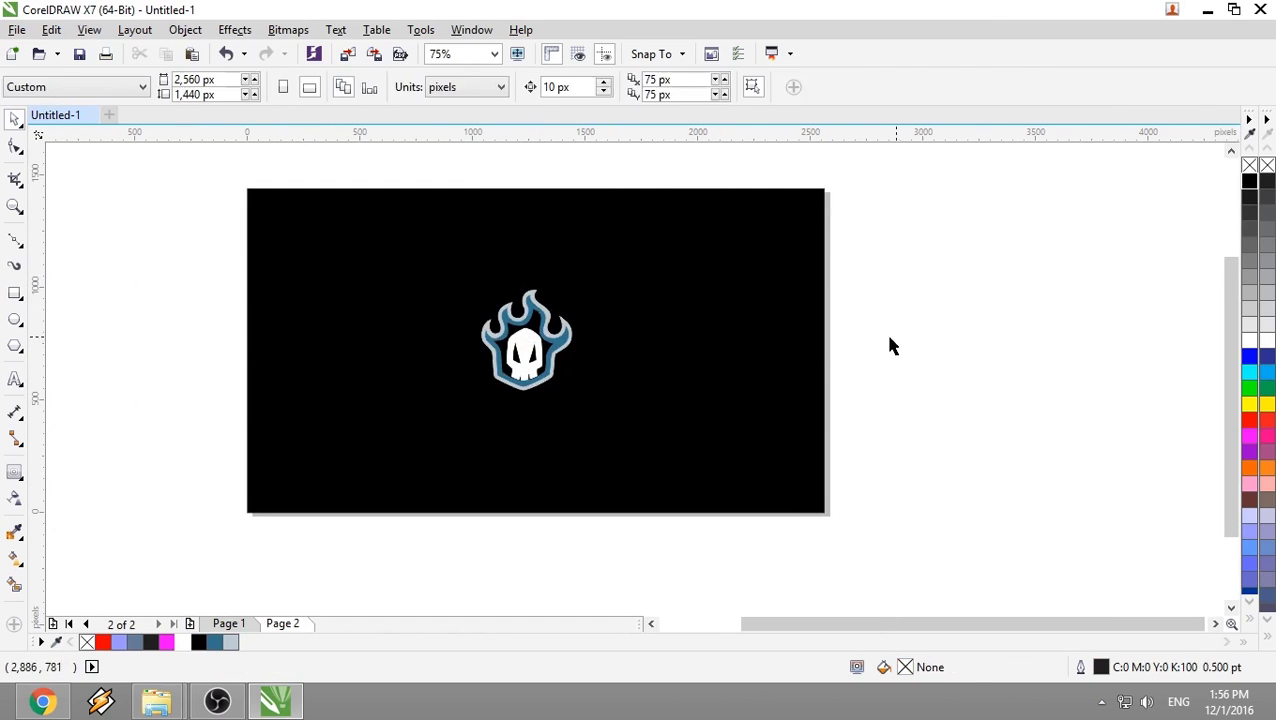
# Apply an elliptical fountain fill to the background rectangle and reverse its colours.
pyautogui.click(15, 560)
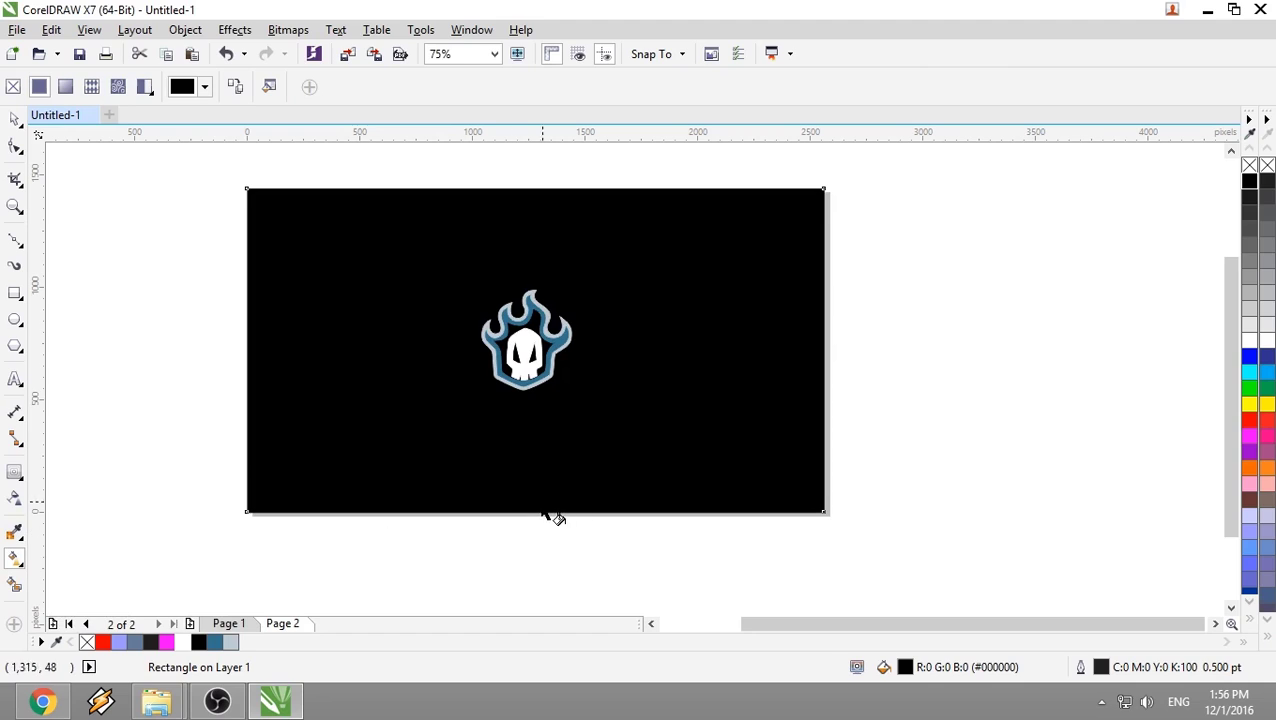
pyautogui.moveTo(541, 470); pyautogui.dragTo(541, 384)
pyautogui.click(261, 86)
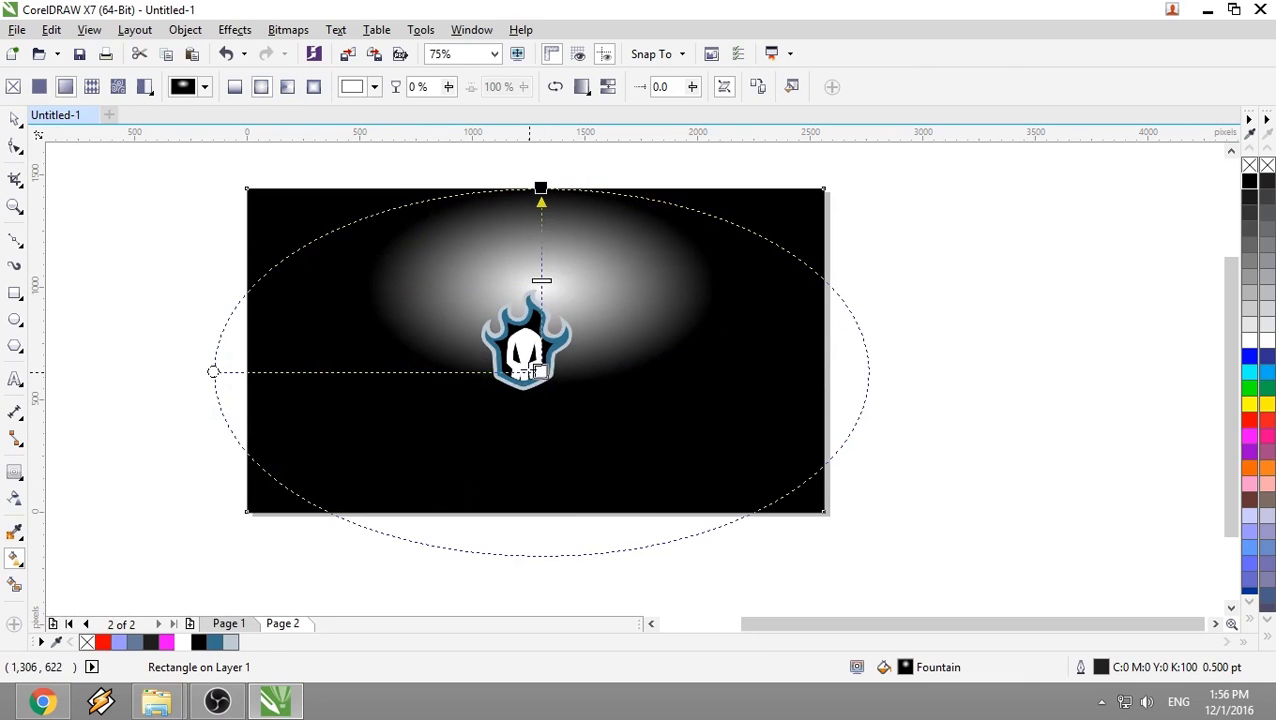
pyautogui.click(555, 86)
# Centre the elliptical gradient on the page and extend it to the page edges.
pyautogui.moveTo(541, 191); pyautogui.dragTo(521, 171)
pyautogui.moveTo(523, 342); pyautogui.dragTo(523, 354)
pyautogui.moveTo(523, 171); pyautogui.dragTo(535, 188)
pyautogui.moveTo(535, 333); pyautogui.dragTo(536, 348)
# Set the gradient's centre colour to the logo blue (#32728D) and its outer colour to black.
pyautogui.click(568, 344)
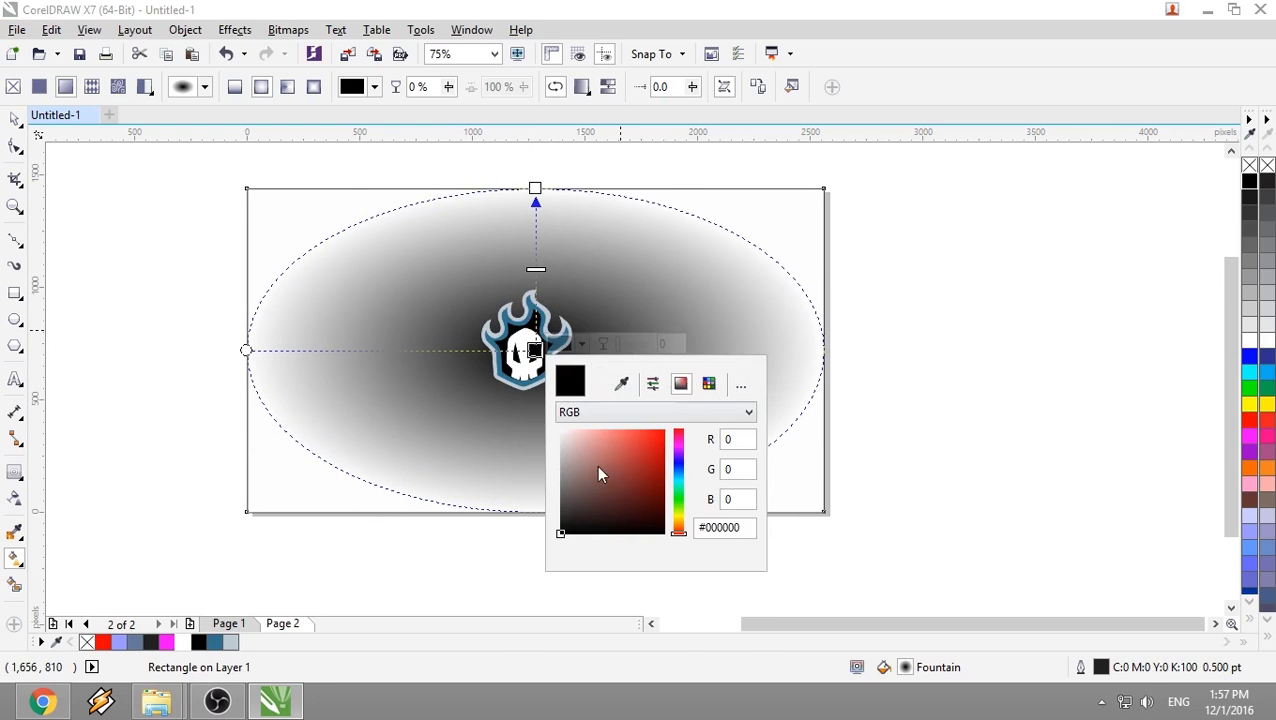
pyautogui.click(217, 647)
pyautogui.click(535, 188)
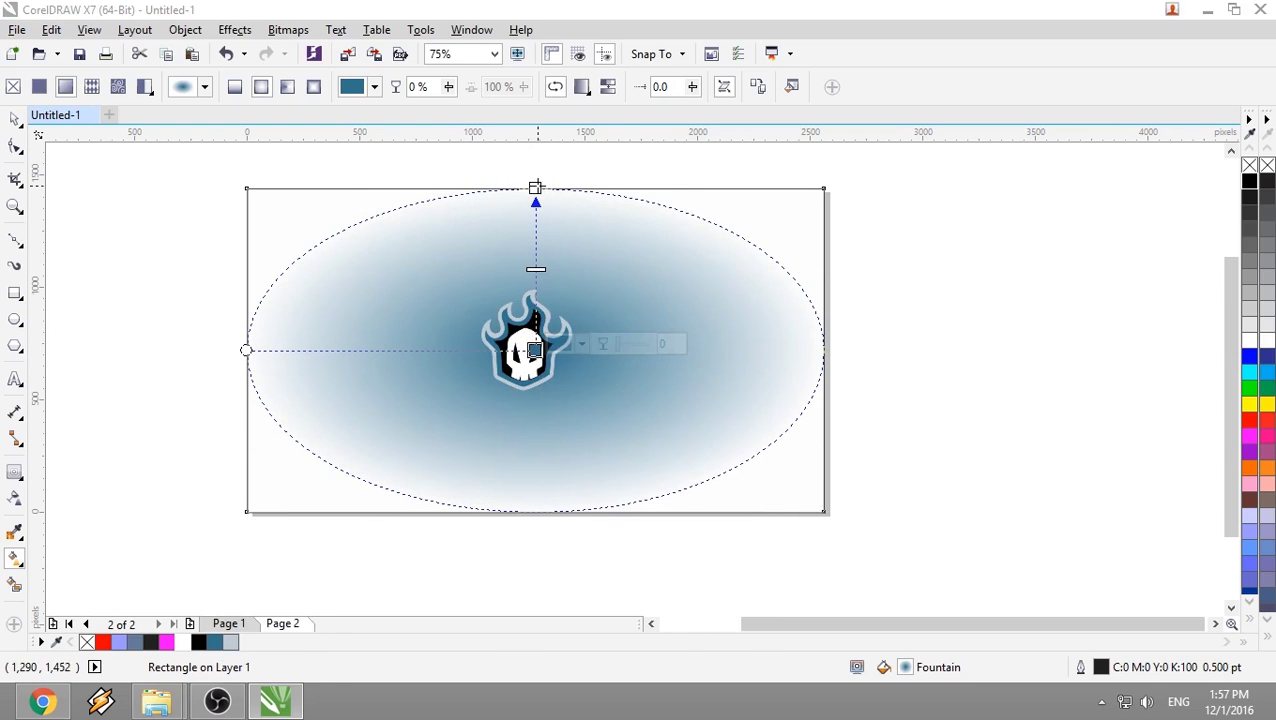
pyautogui.click(572, 181)
pyautogui.click(622, 219)
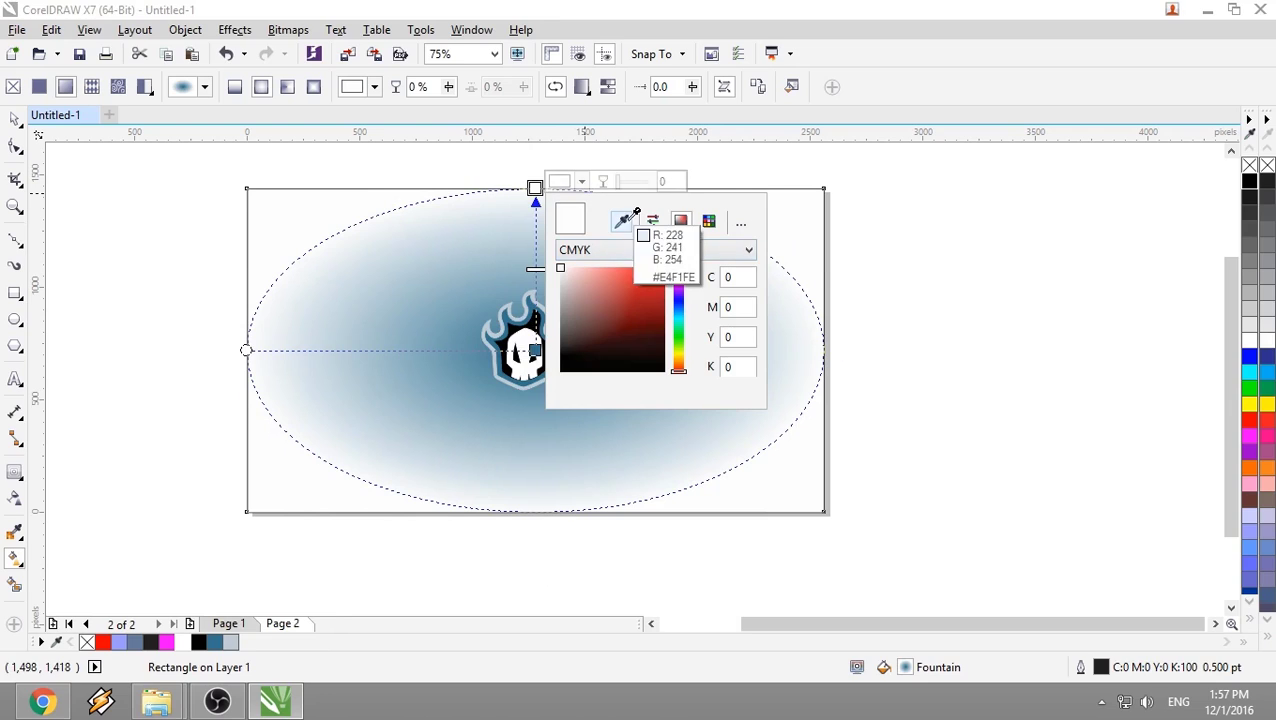
pyautogui.click(199, 642)
# Shift the background gradient's midpoint towards the centre to darken the blue glow.
pyautogui.click(15, 118)
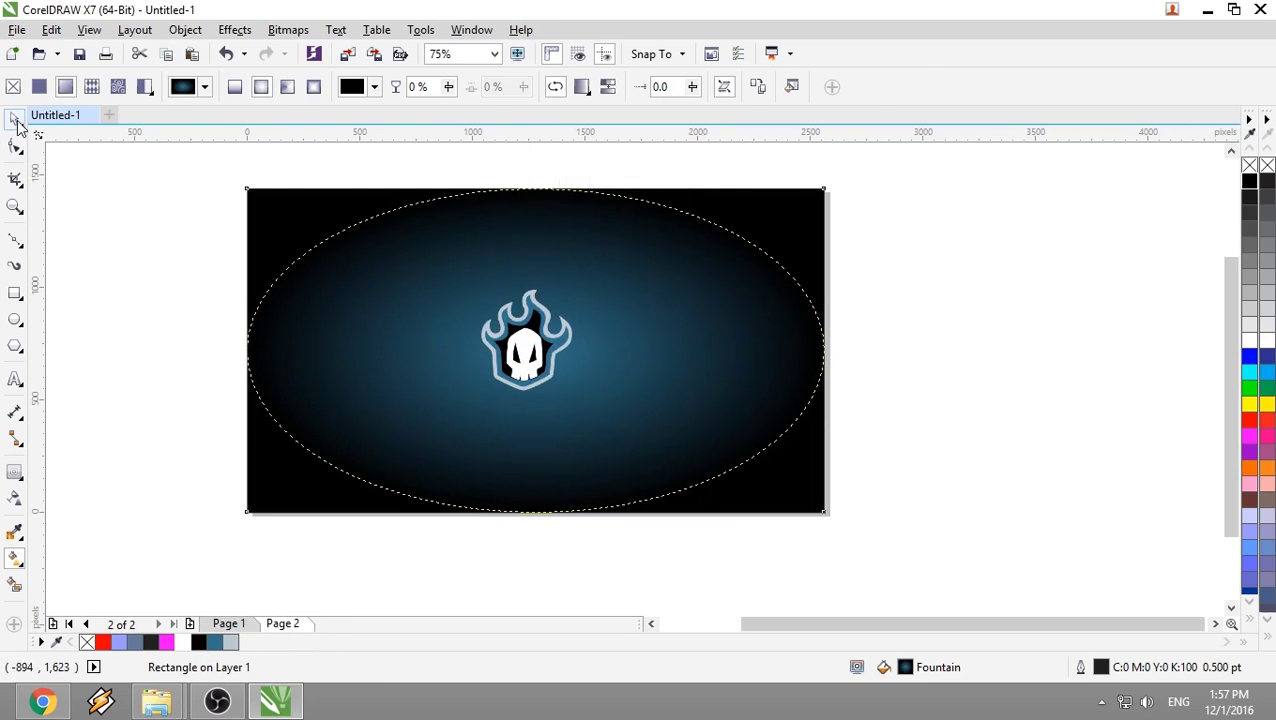
pyautogui.click(615, 288)
pyautogui.click(16, 557)
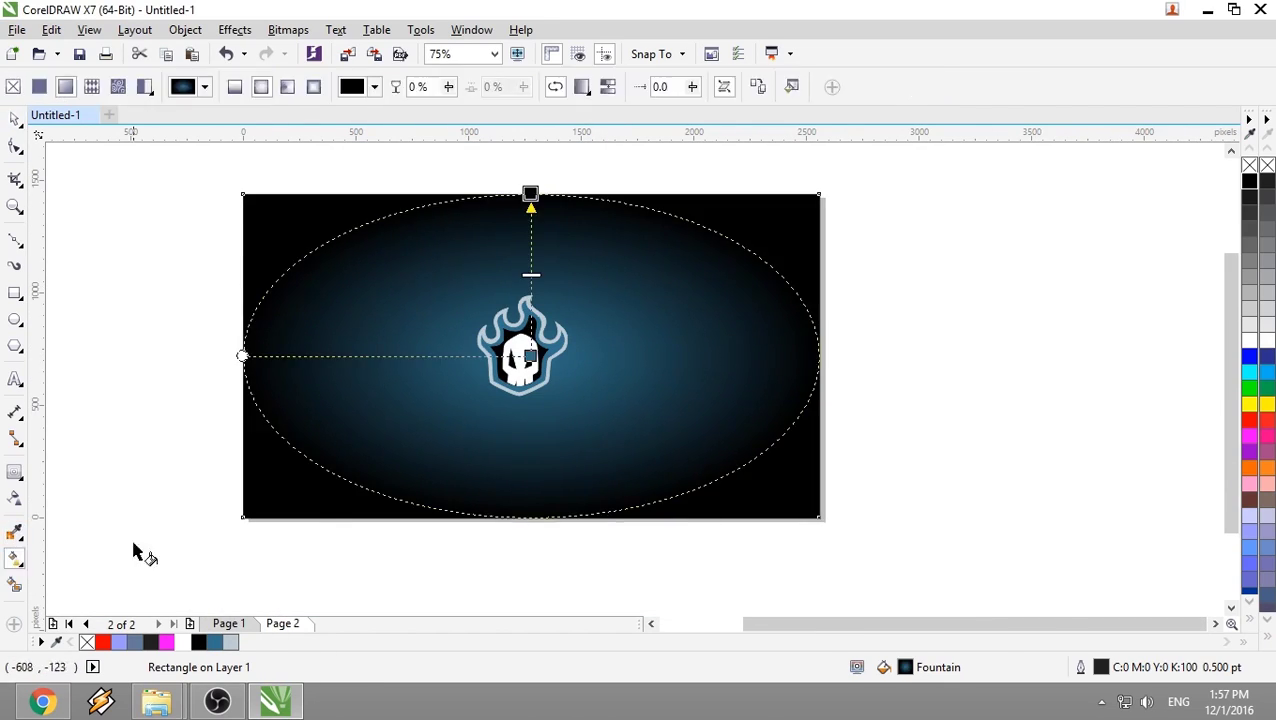
pyautogui.moveTo(531, 313); pyautogui.dragTo(533, 328)
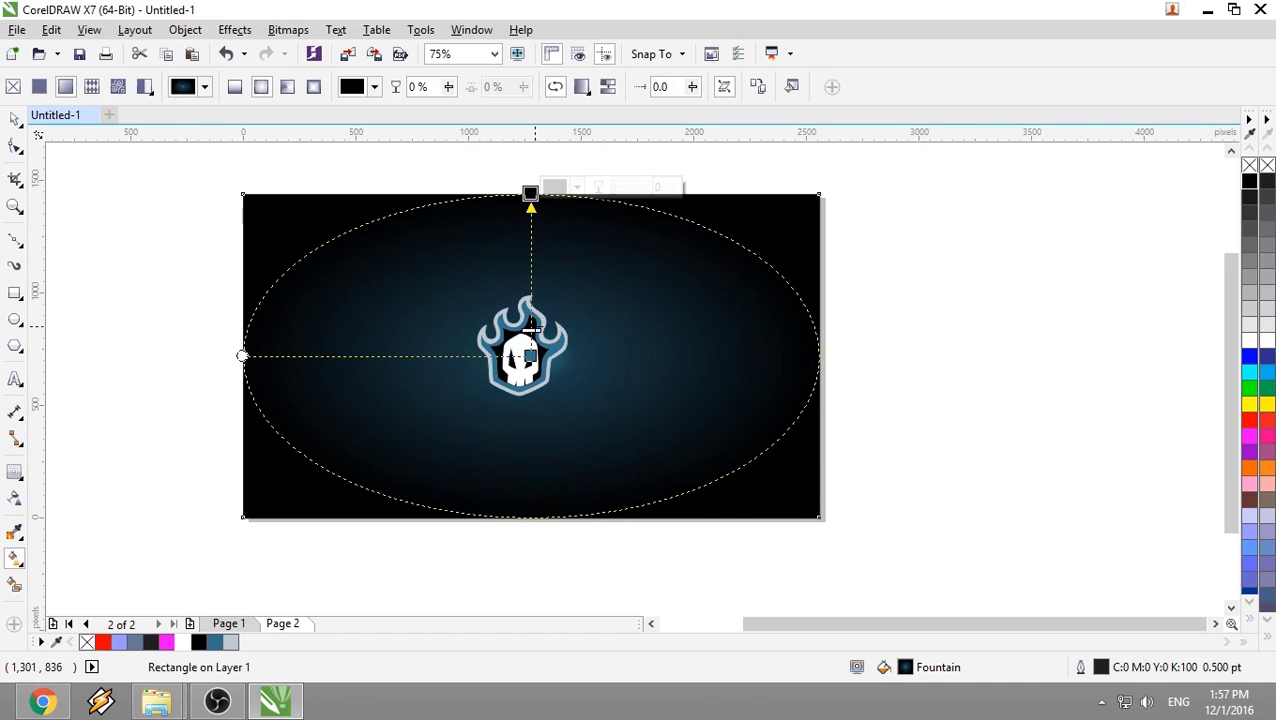
# Enlarge the logo group slightly on the gradient background.
pyautogui.click(12, 122)
pyautogui.click(518, 395)
pyautogui.moveTo(578, 290); pyautogui.dragTo(588, 290)
# Try a duplicate of the background rectangle reduced to 1,139 px high around its centre.
pyautogui.click(530, 194)
pyautogui.moveTo(531, 194); pyautogui.dragTo(533, 220)
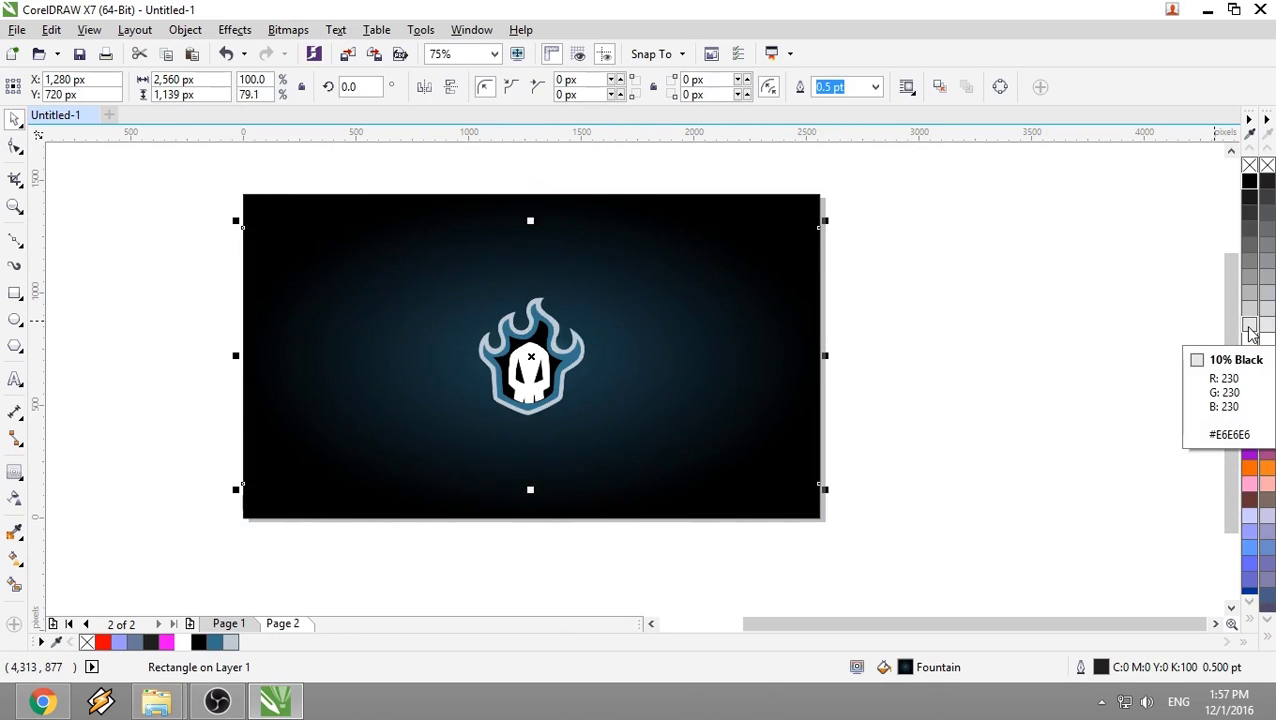
# Replace the background gradient with flat fills, trying 20% black (#CCCCCC) and ending with white.
pyautogui.click(504, 519)
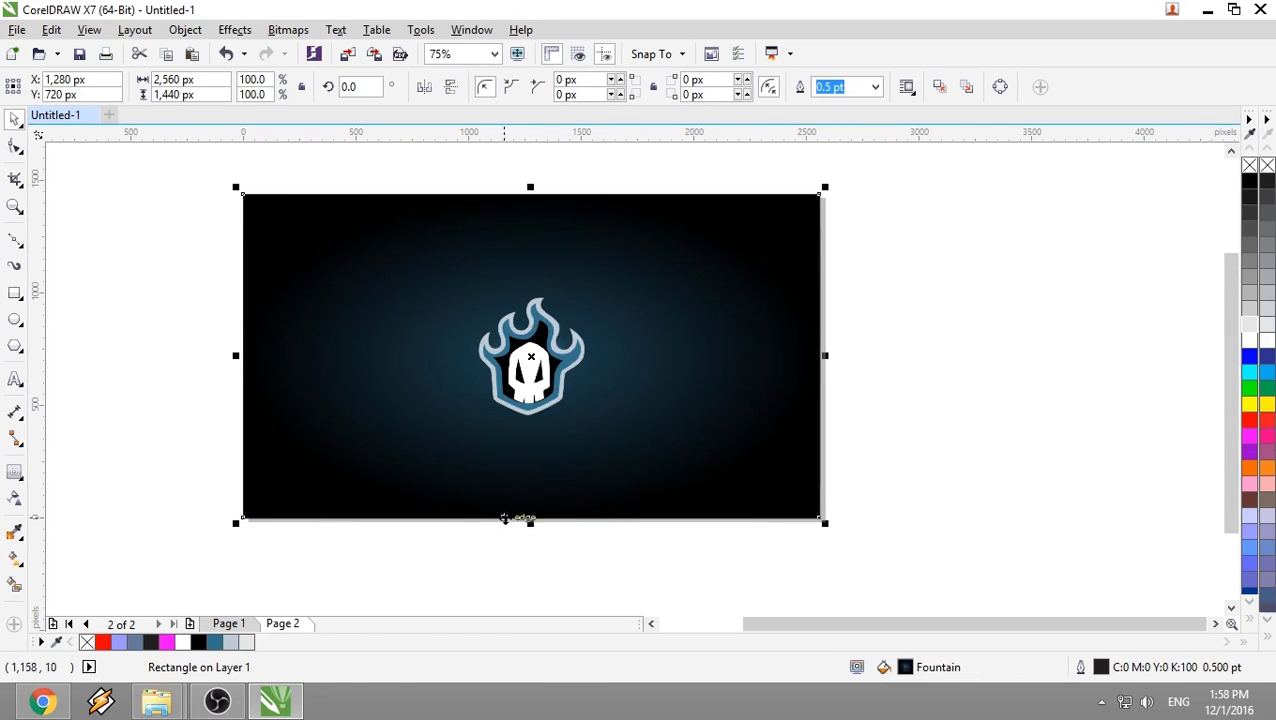
pyautogui.click(1249, 340)
pyautogui.click(1249, 309)
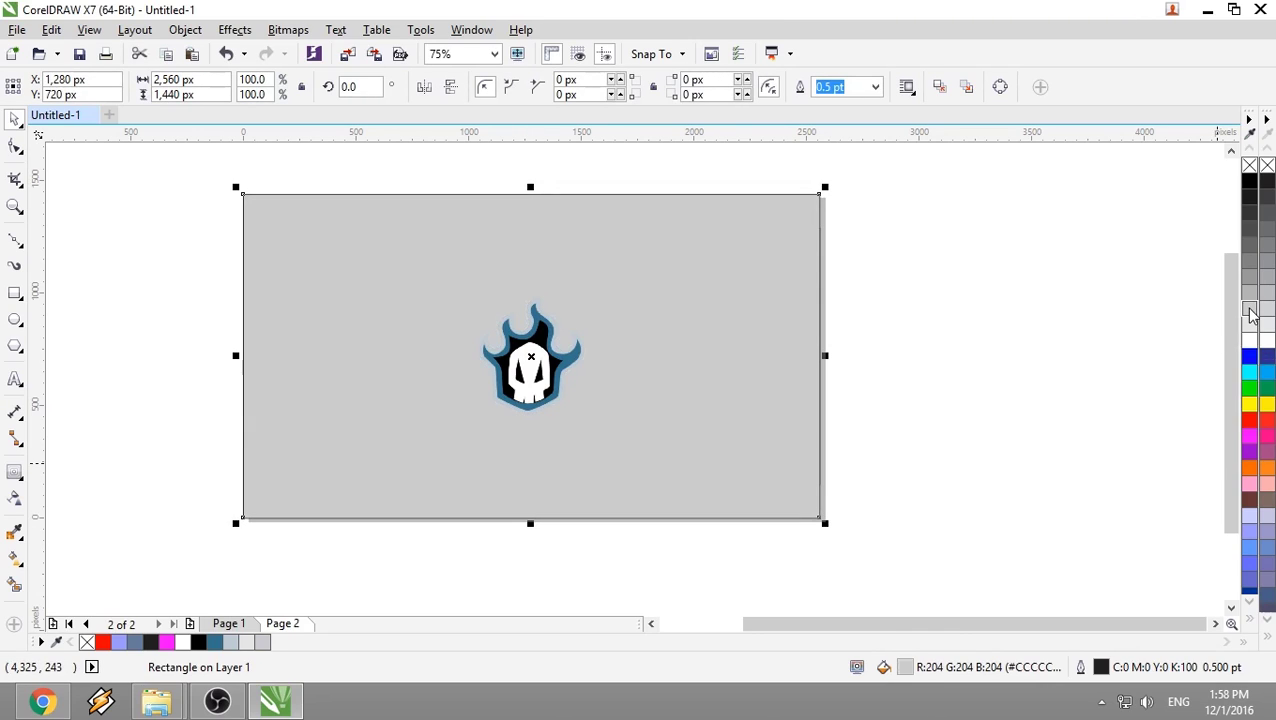
pyautogui.click(1267, 341)
# Try the logo blue (#32728D) on the background rectangle, and undo back to the plain white background.
pyautogui.click(214, 642)
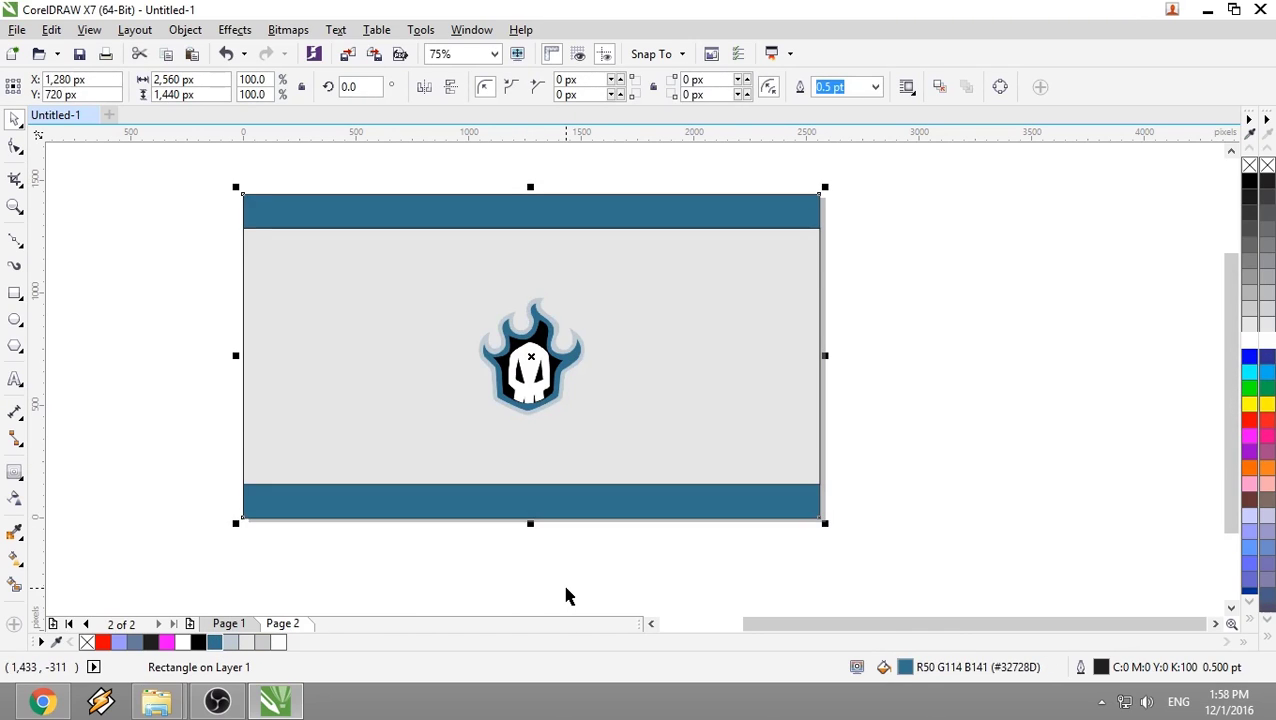
pyautogui.click(783, 438)
pyautogui.hotkey('ctrl', 'z')
pyautogui.hotkey('ctrl', 'z')
pyautogui.hotkey('ctrl', 'z')
pyautogui.hotkey('ctrl', 'z')
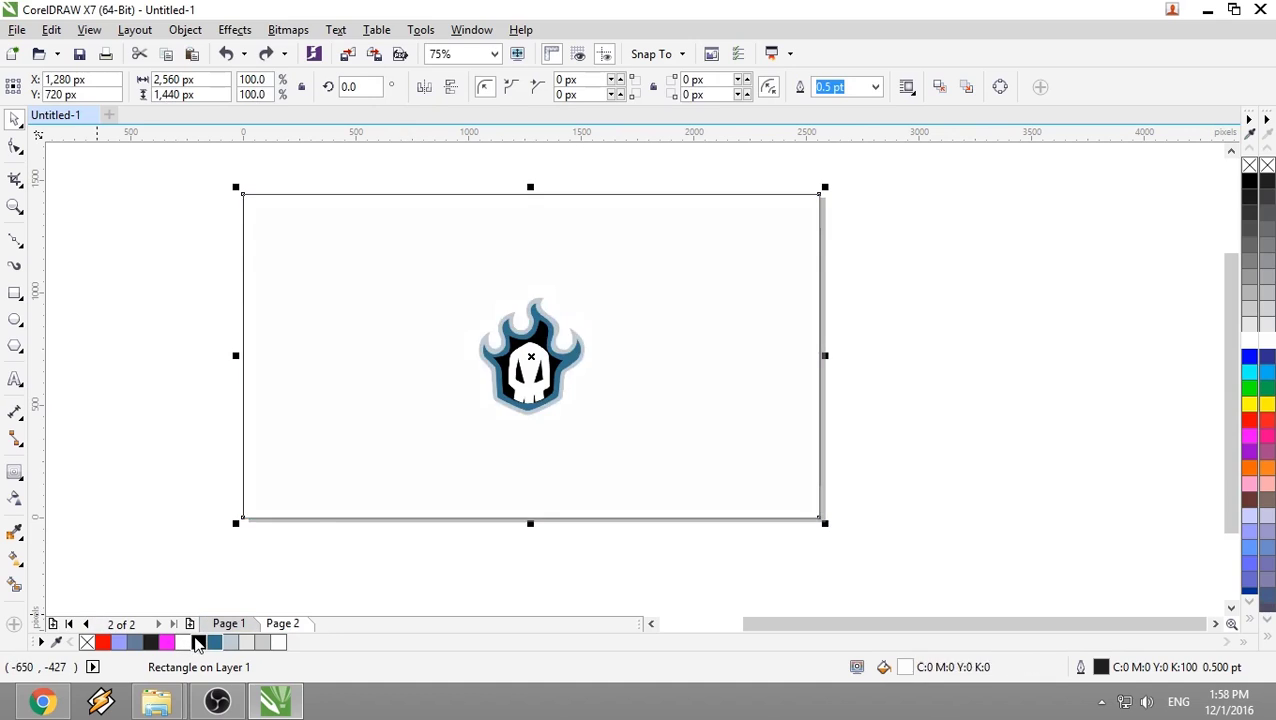
# Bring back the reduced-height dark gradient panel behind the logo and set the light rectangle behind it to 1,430 px high.
pyautogui.click(834, 427)
pyautogui.click(785, 430)
pyautogui.hotkey('ctrl', 'shift', 'z')
pyautogui.click(988, 437)
pyautogui.click(785, 418)
pyautogui.click(499, 195)
pyautogui.moveTo(499, 195); pyautogui.dragTo(534, 190)
pyautogui.click(836, 329)
pyautogui.click(694, 313)
pyautogui.press('Escape')
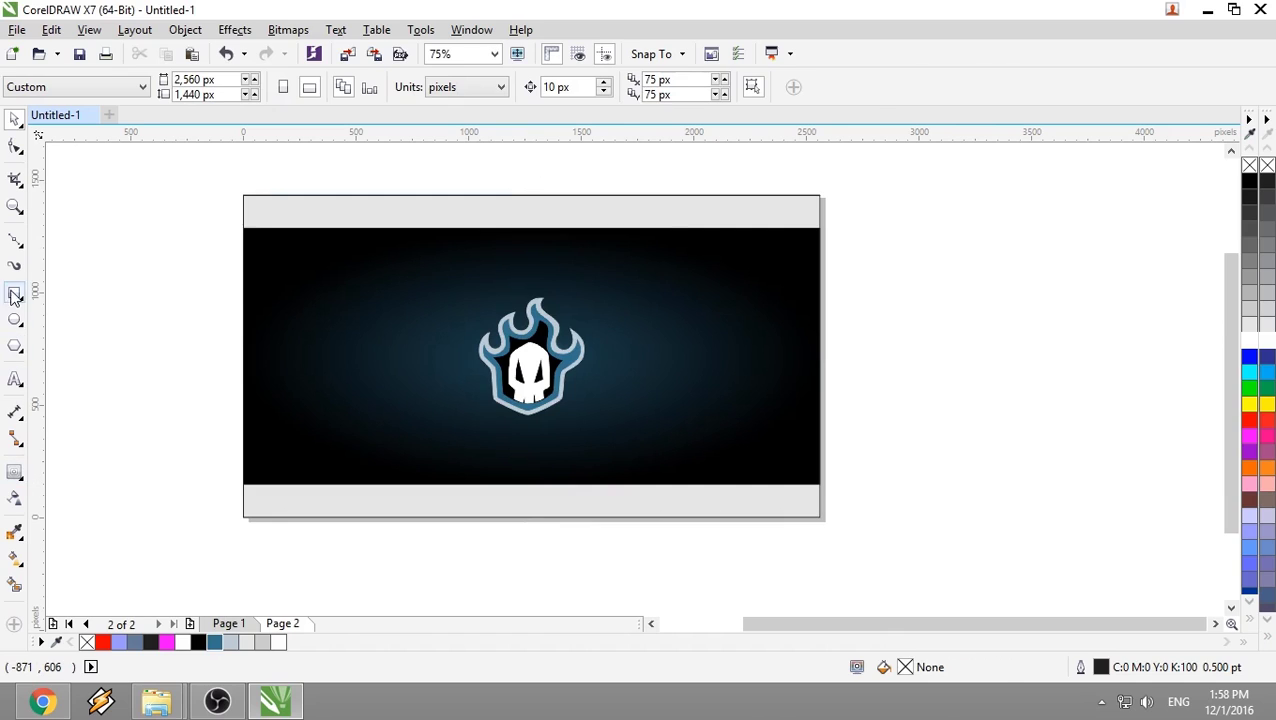
# Fill the rectangle behind the gradient panel with the logo blue (#32728D), and undo a trial of the neighbouring light grey-blue.
pyautogui.click(347, 214)
pyautogui.press('Escape')
pyautogui.click(313, 213)
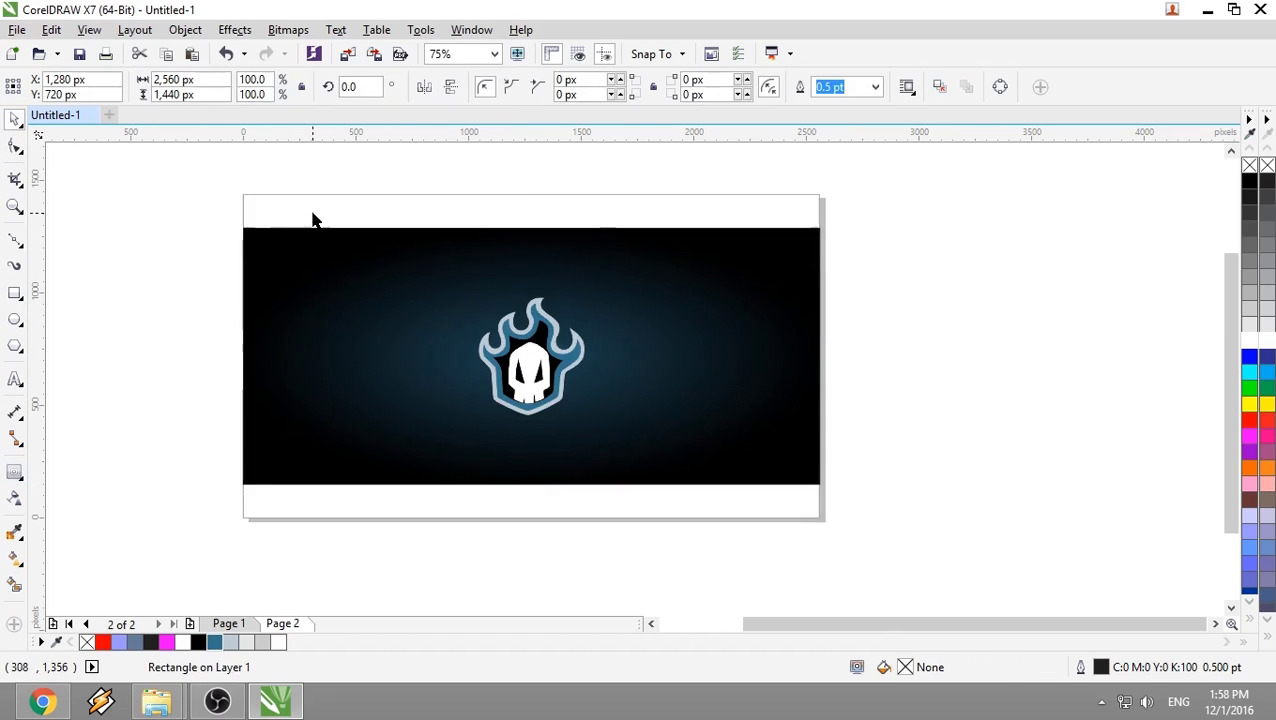
pyautogui.click(313, 214)
pyautogui.click(218, 644)
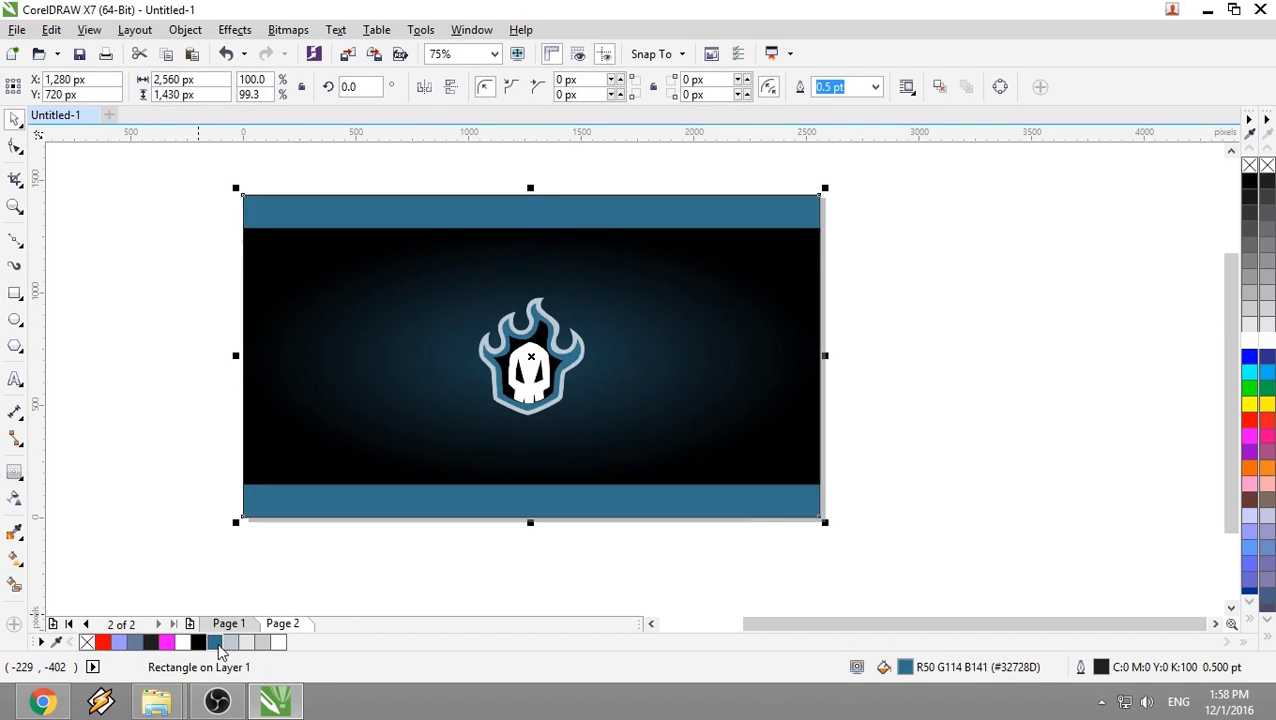
pyautogui.click(230, 643)
pyautogui.hotkey('ctrl', 'z')
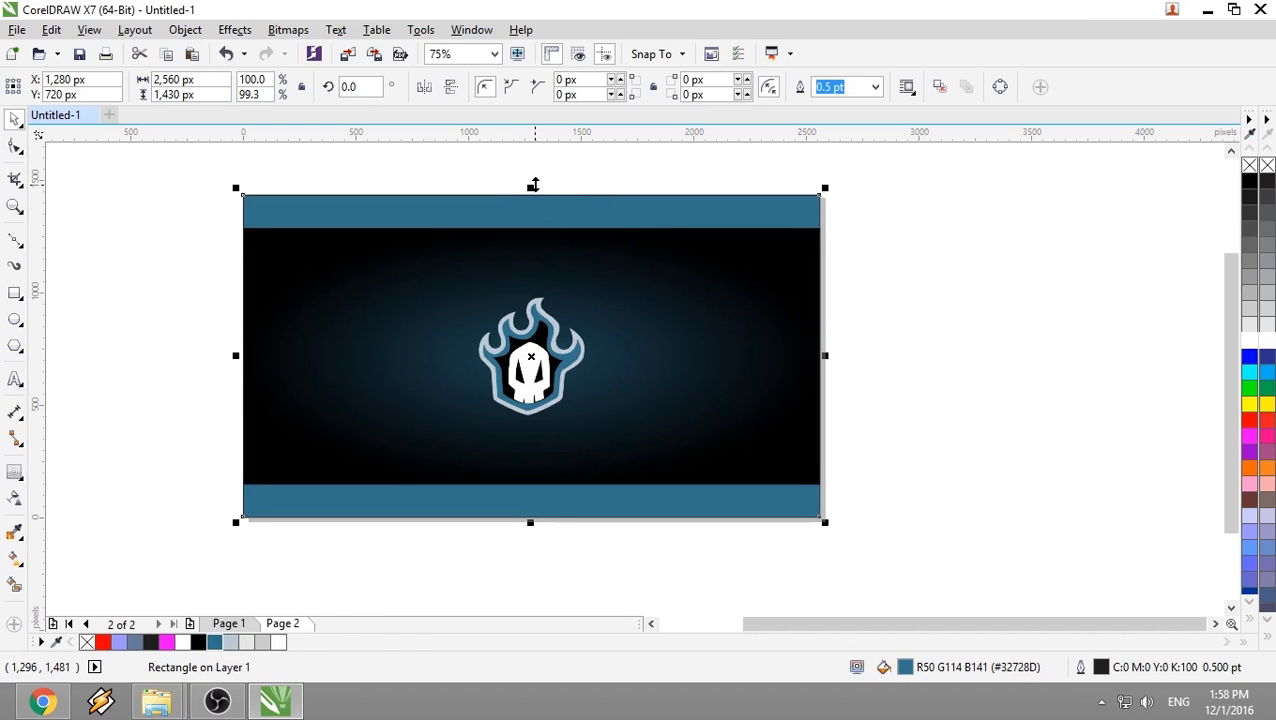
# Add white strips about 50 px high between the gradient panel and the blue bands above and below it.
pyautogui.scroll(2, 533, 185)
pyautogui.scroll(-2, 540, 178)
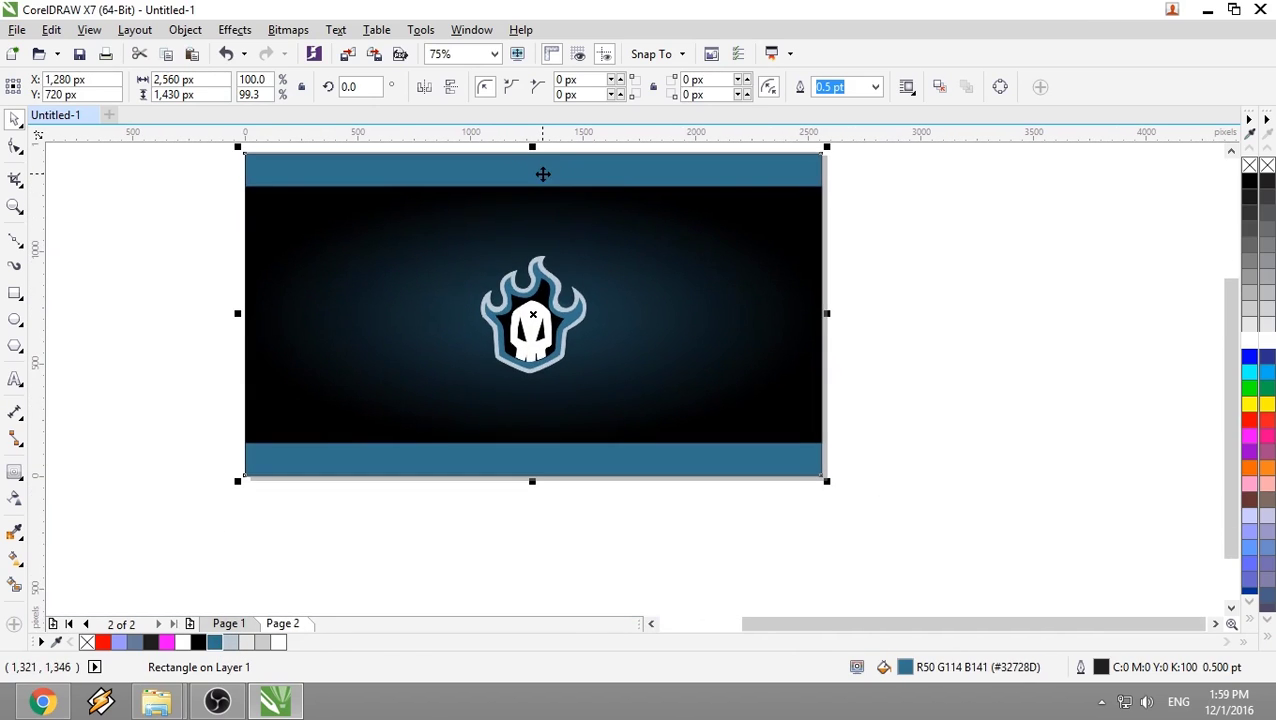
pyautogui.moveTo(521, 224); pyautogui.dragTo(492, 424)
pyautogui.scroll(4, 527, 578)
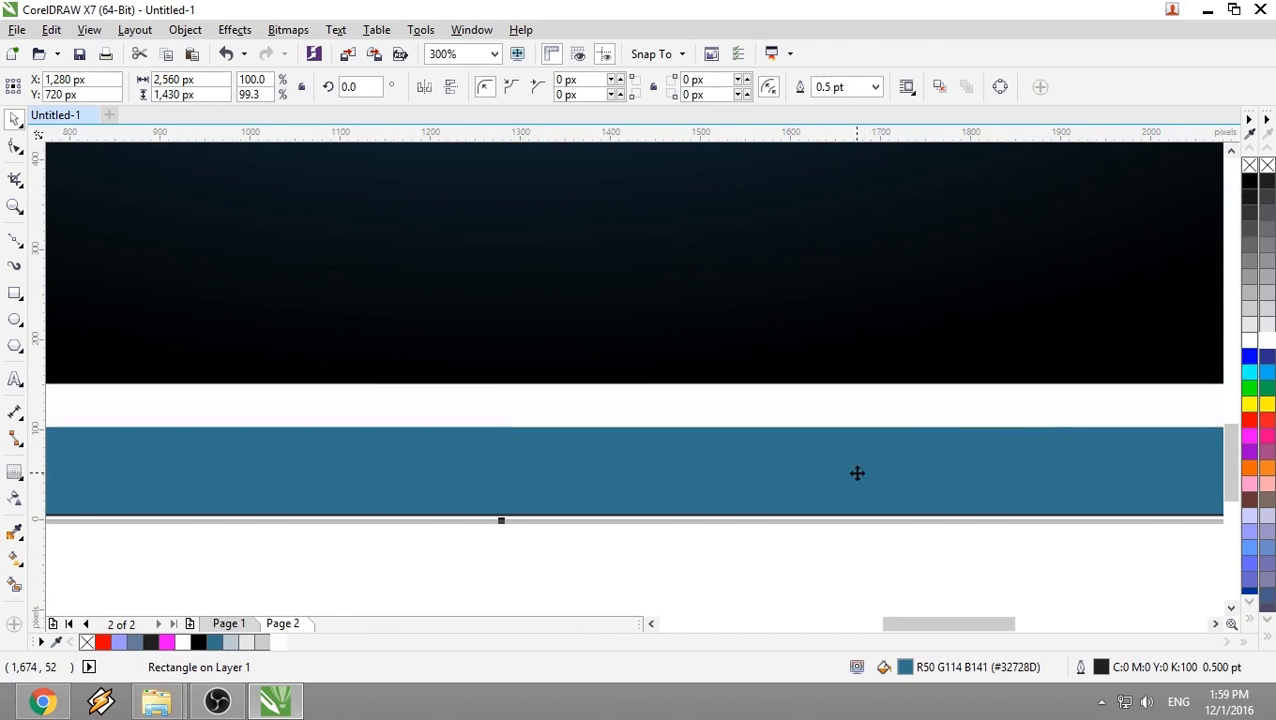
# Remove the outline from the blue rectangle and deselect everything to show the finished banded background.
pyautogui.rightClick(1250, 167)
pyautogui.scroll(-4, 670, 499)
pyautogui.click(607, 530)
pyautogui.moveTo(600, 528); pyautogui.dragTo(603, 268)
pyautogui.click(1015, 354)
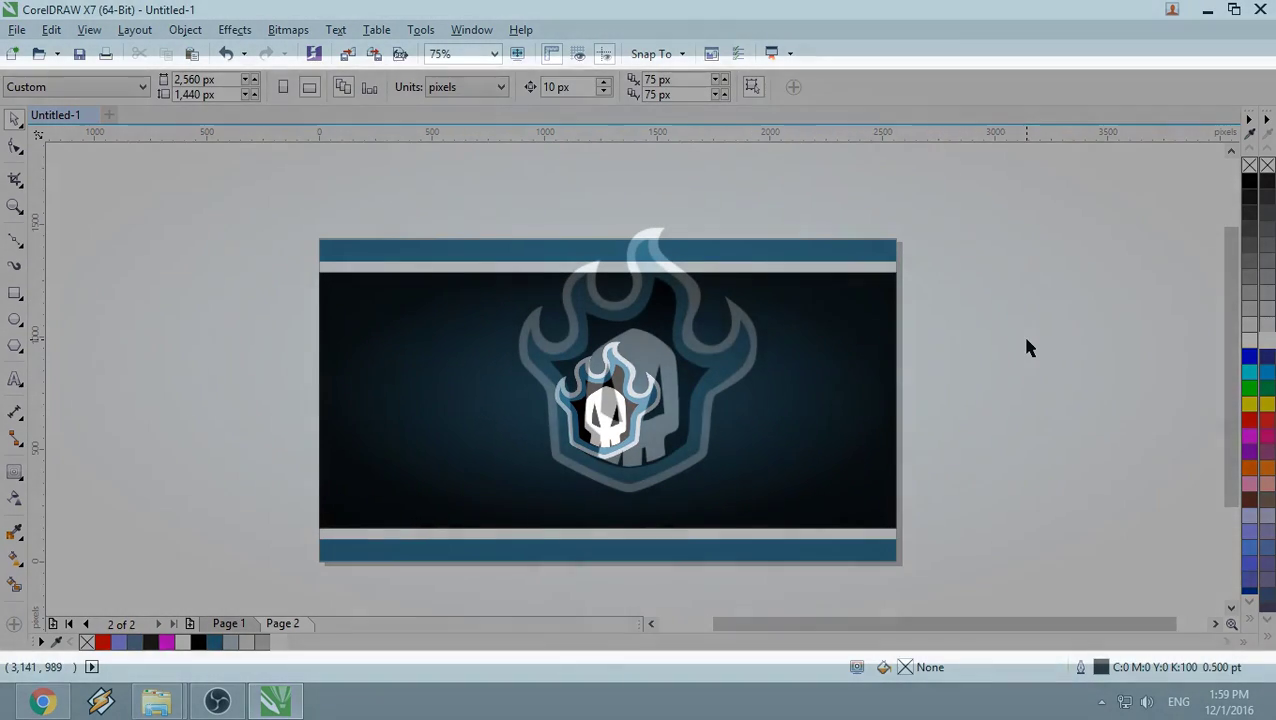